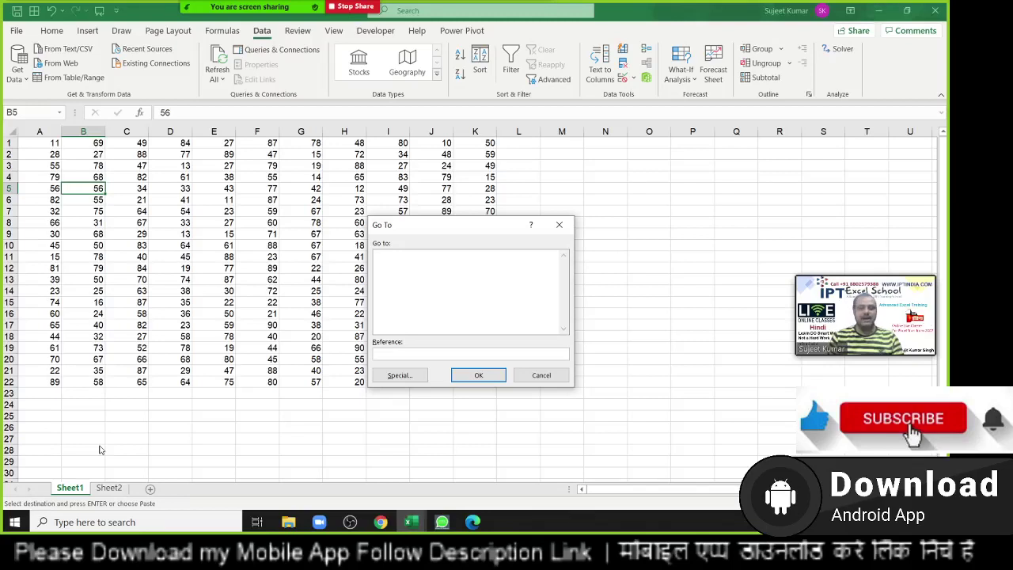
- Close the Go To dialog, make G3 active, and open the Visual Basic editor from the Developer tab
key("Escape")
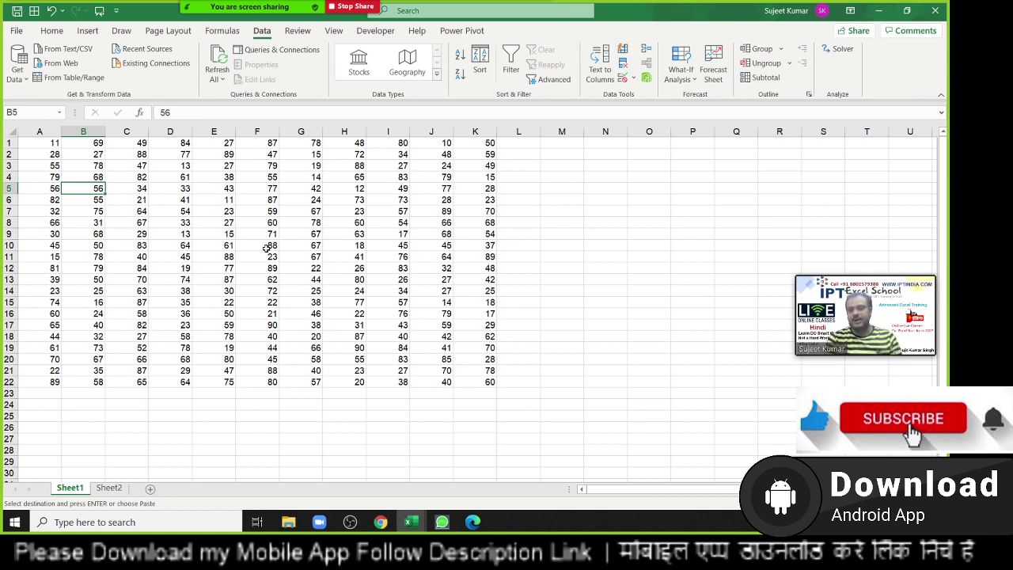
mouse_move(287, 5)
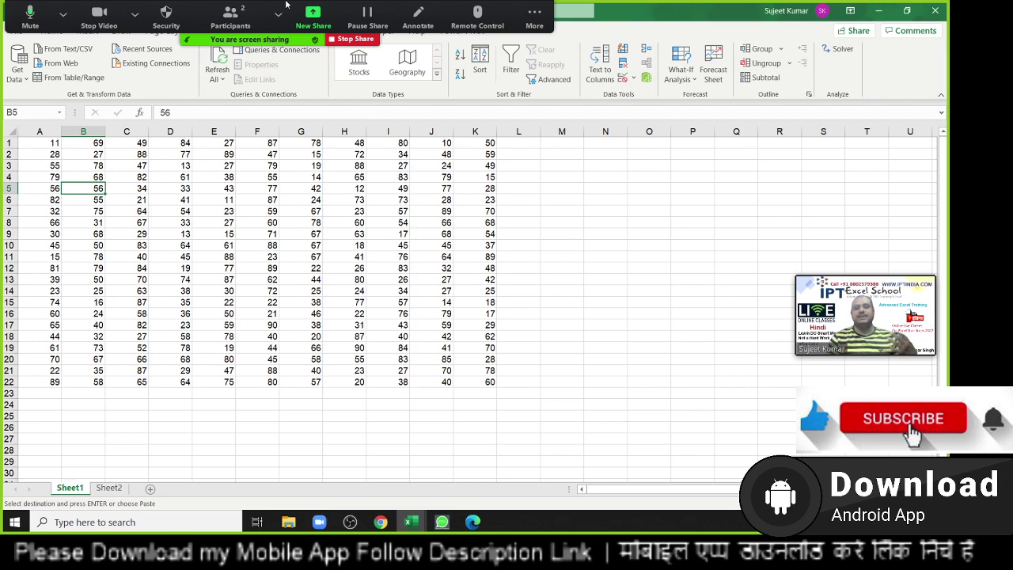
left_click(315, 168)
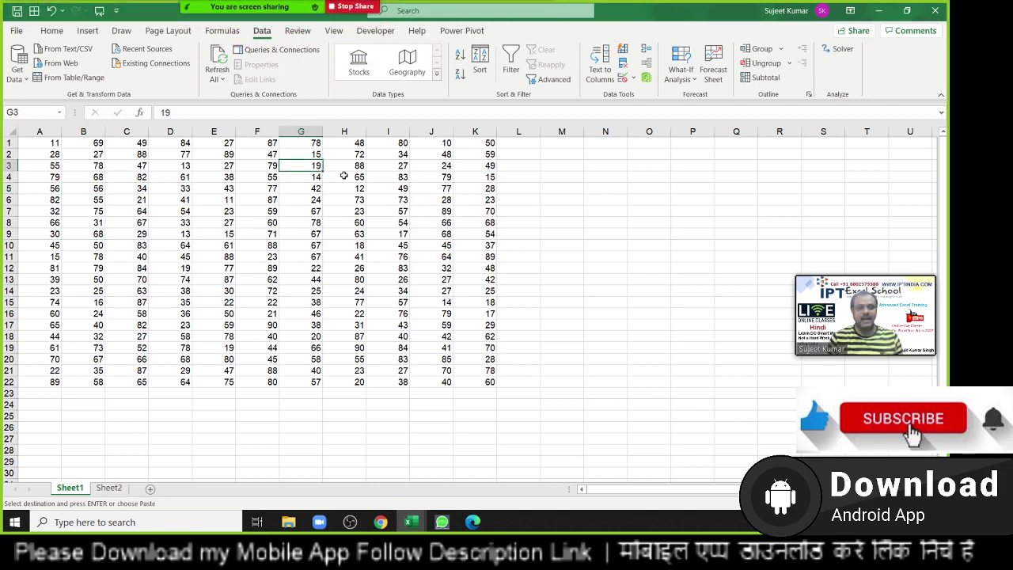
left_click(376, 32)
left_click(17, 63)
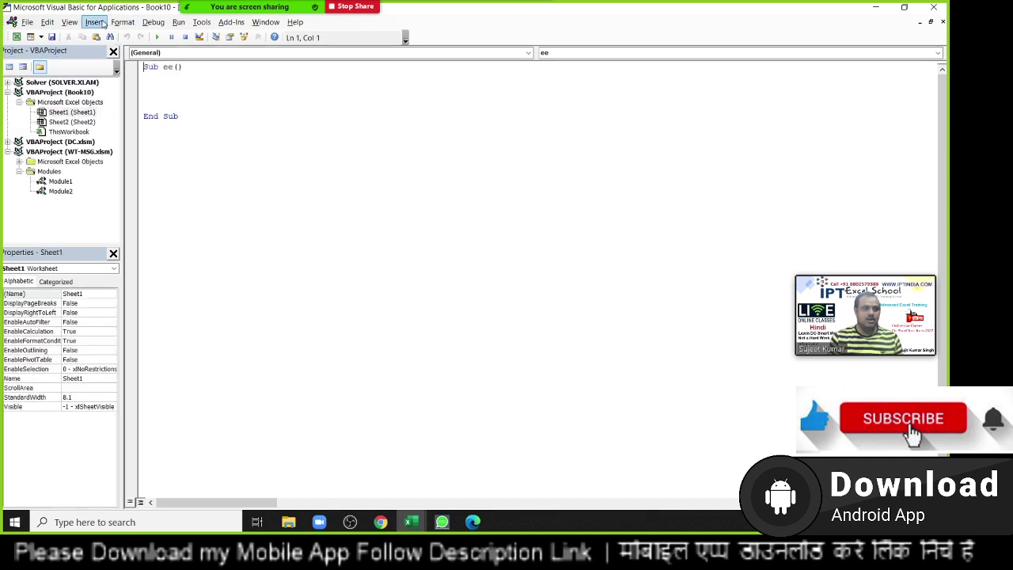
- Insert Module1 and create an empty Sub rr() macro
left_click(94, 23)
left_click(125, 67)
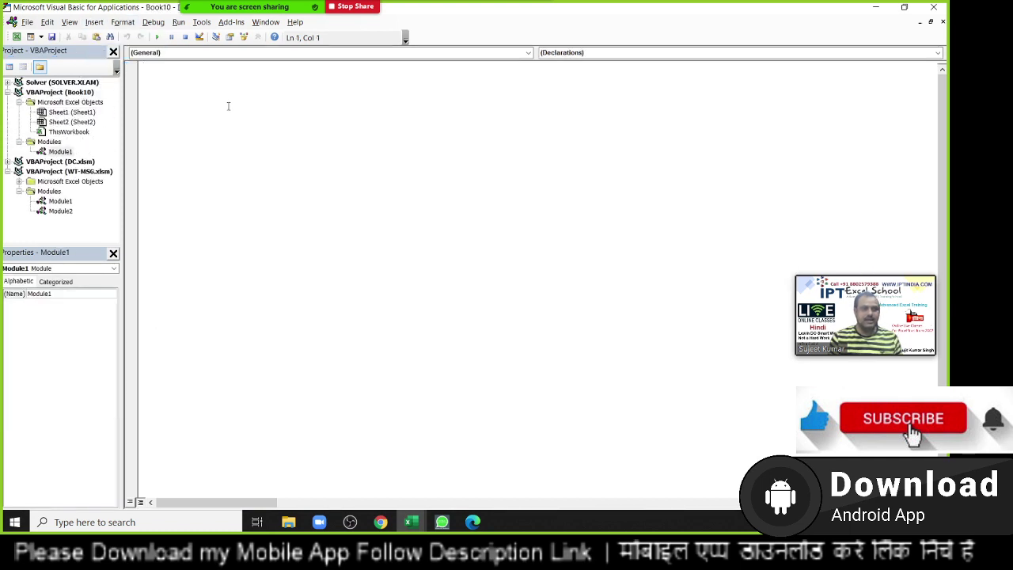
type("sub r")
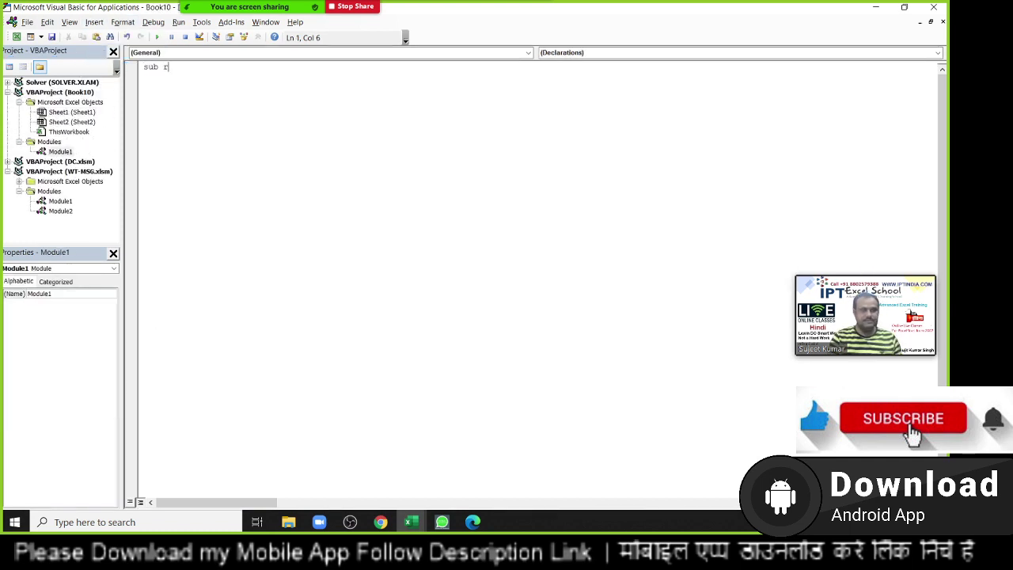
type("r()")
key("Return")
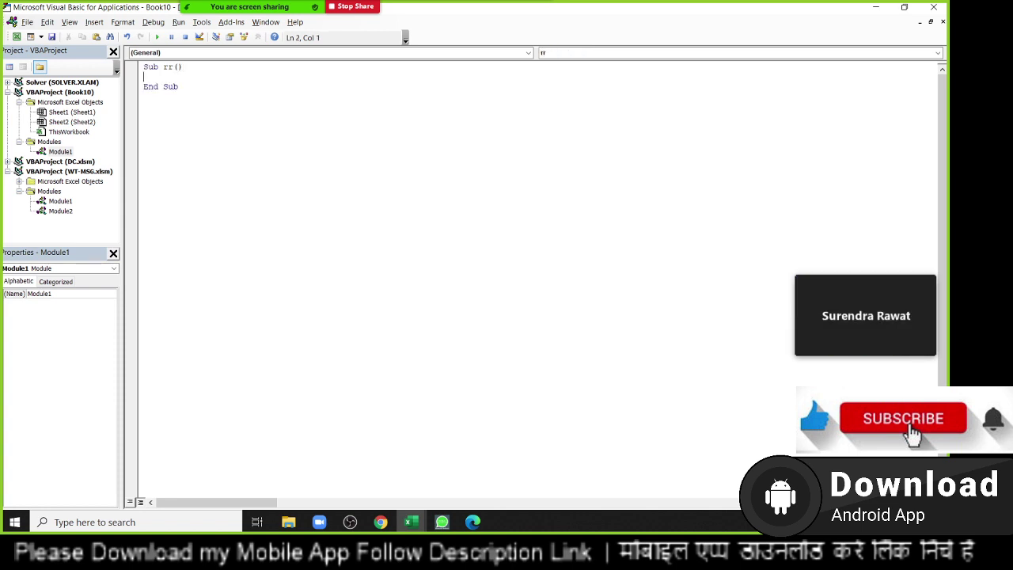
key("Return")
key("Return")
key("Return")
key("Up")
key("Up")
key("Up")
- Add the line Range("A1:K22").Select after checking where the data starts on the sheet
type("ran")
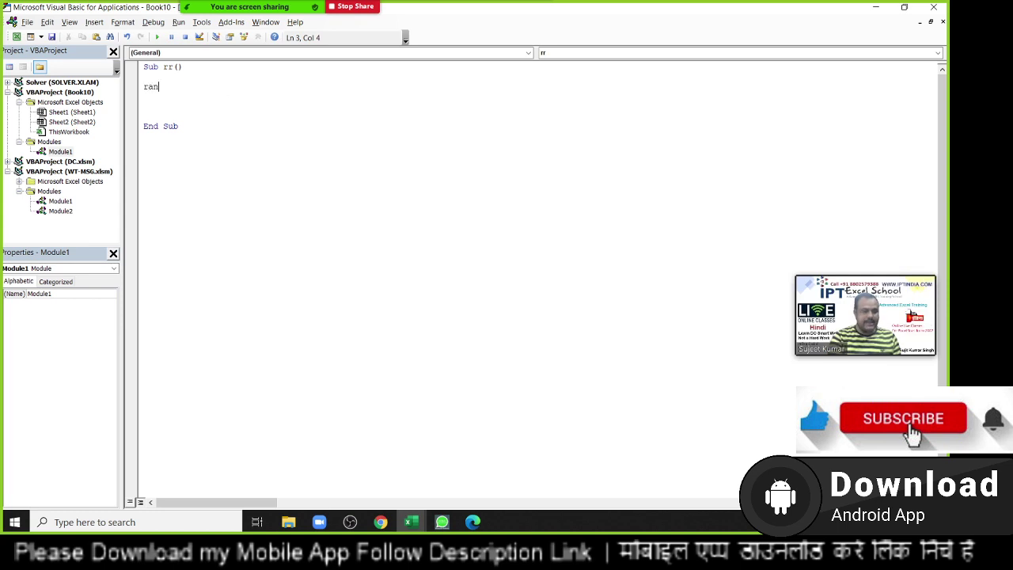
type("ge(")
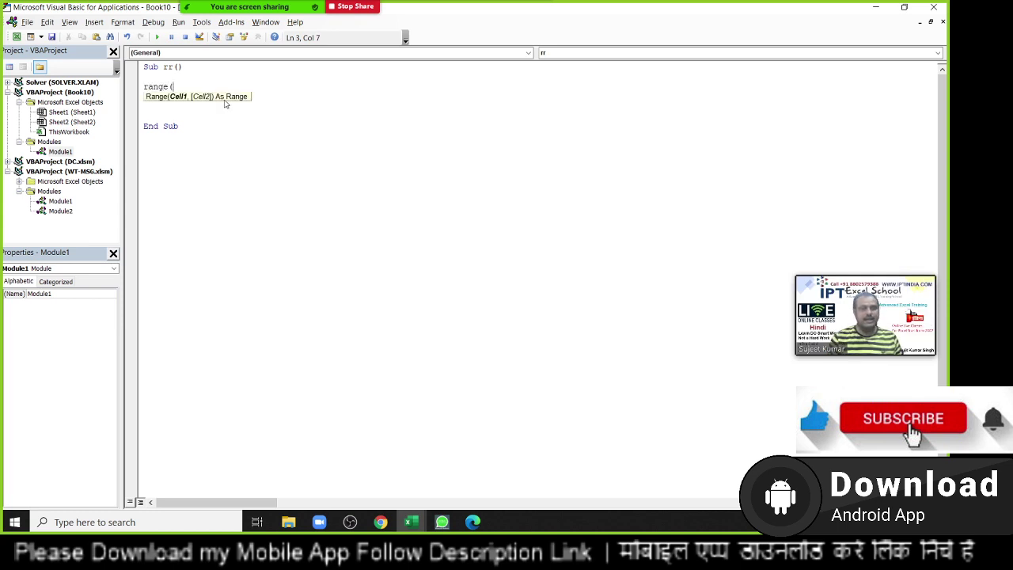
key("alt+F11")
left_click(60, 154)
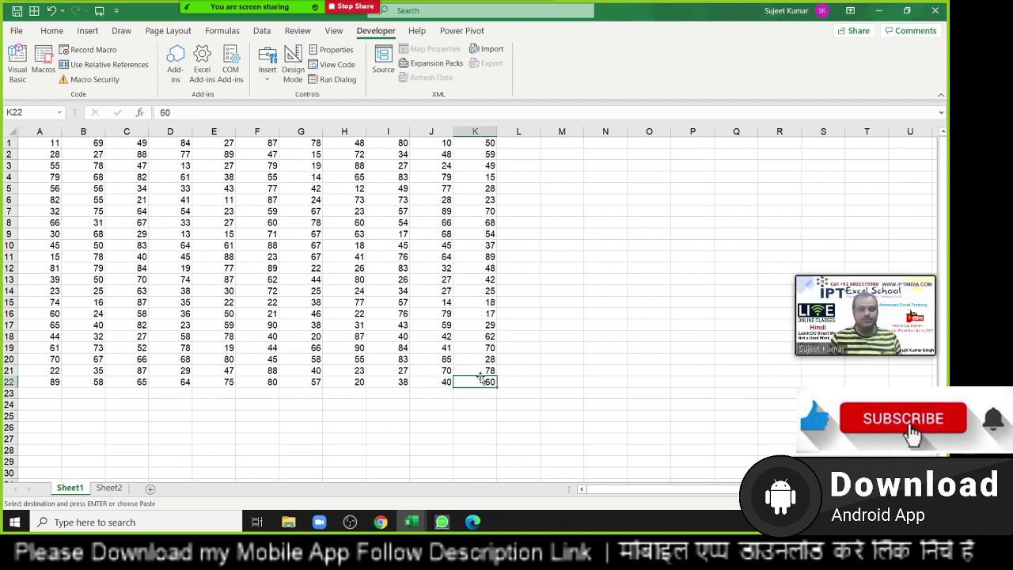
key("alt+F11")
type("\"A")
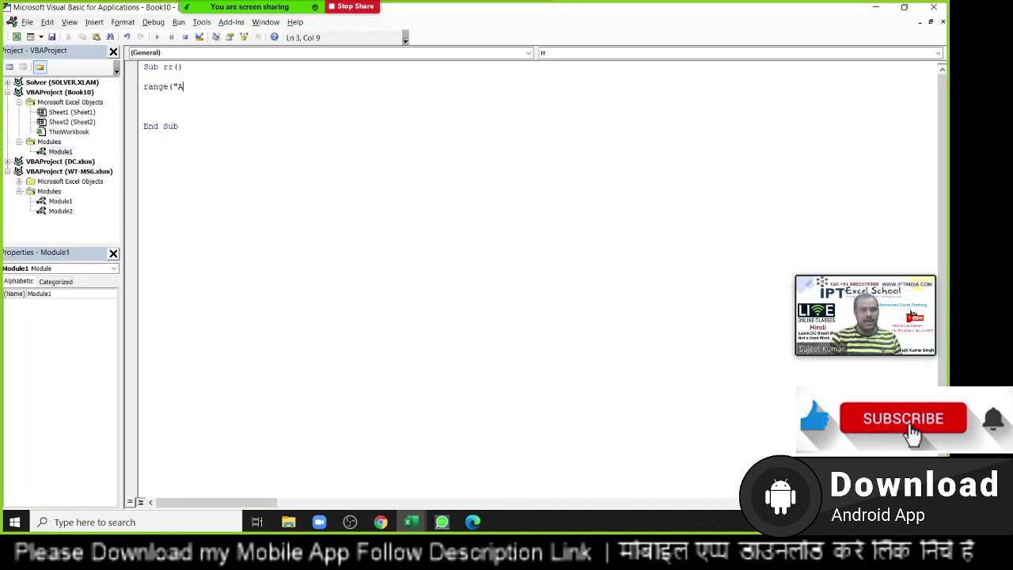
type("1:K")
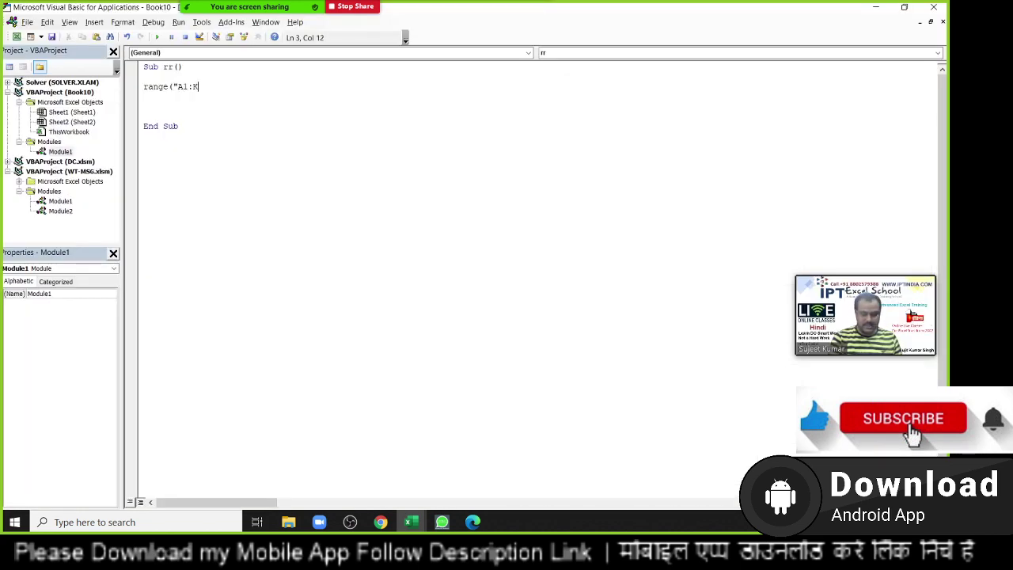
type("22\")")
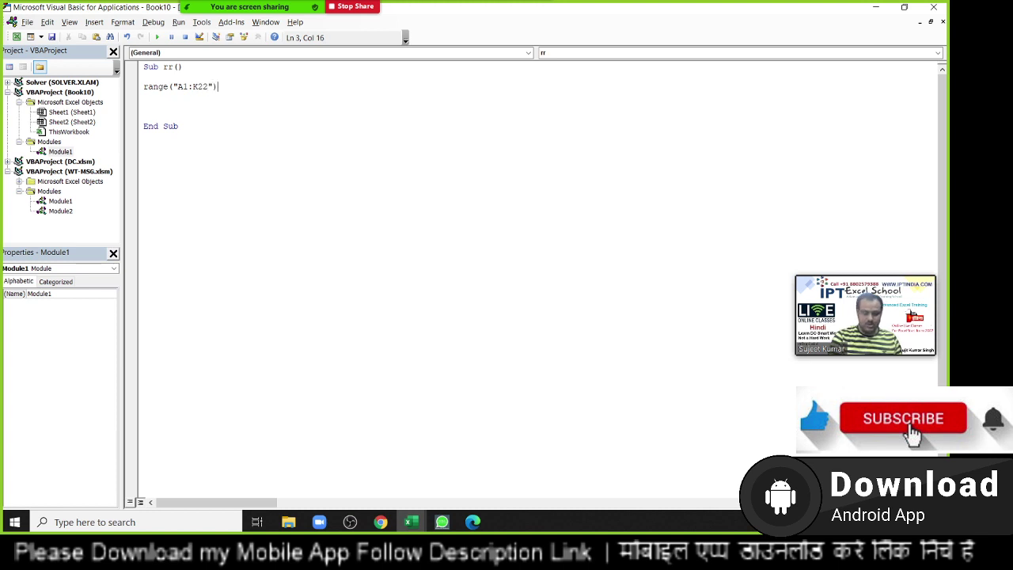
type(".Se")
key("Tab")
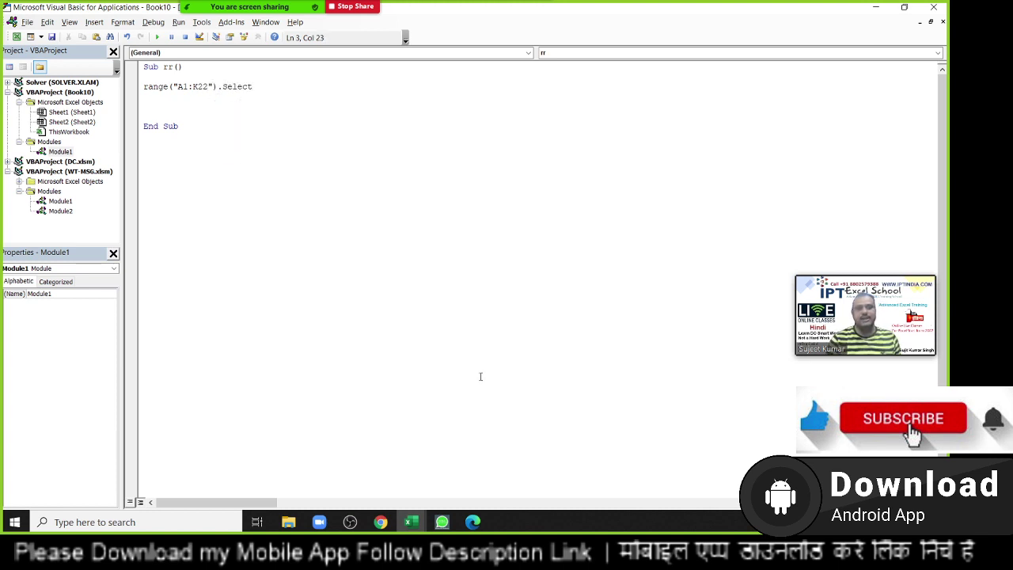
key("Return")
- Add a second line, Range("A1", "K22").Select, below the first
key("shift+Up")
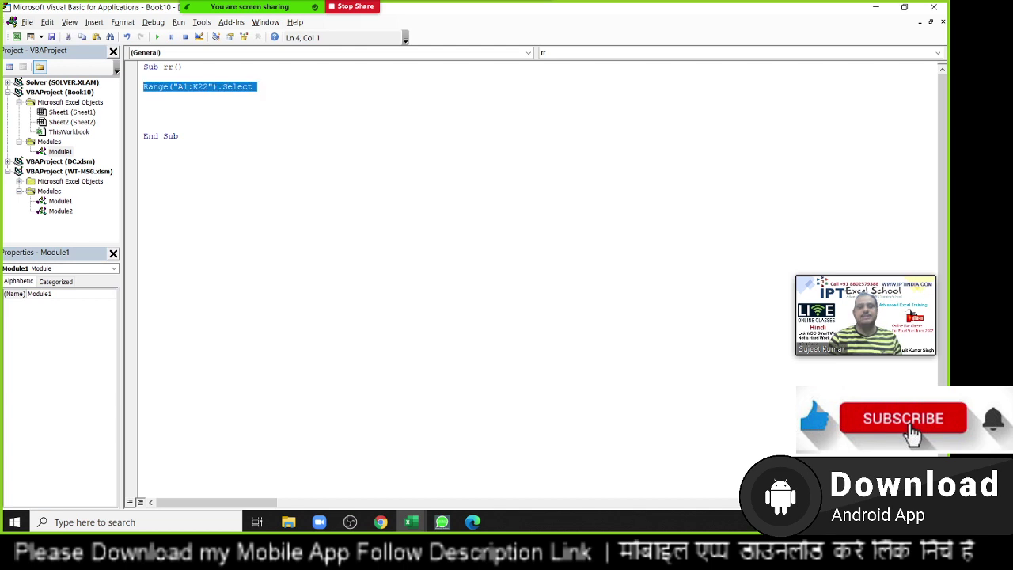
key("Right")
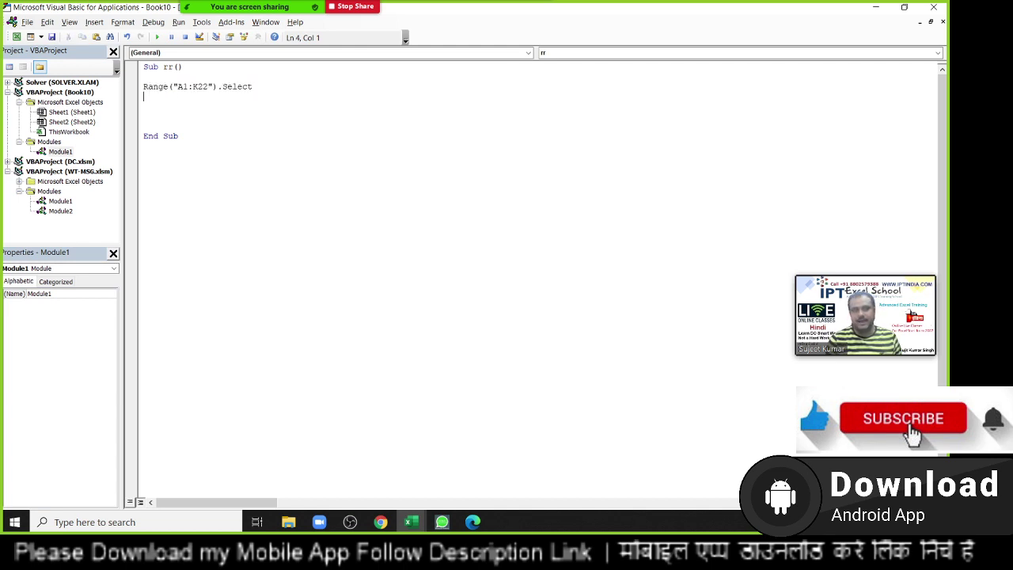
key("Return")
type("ran")
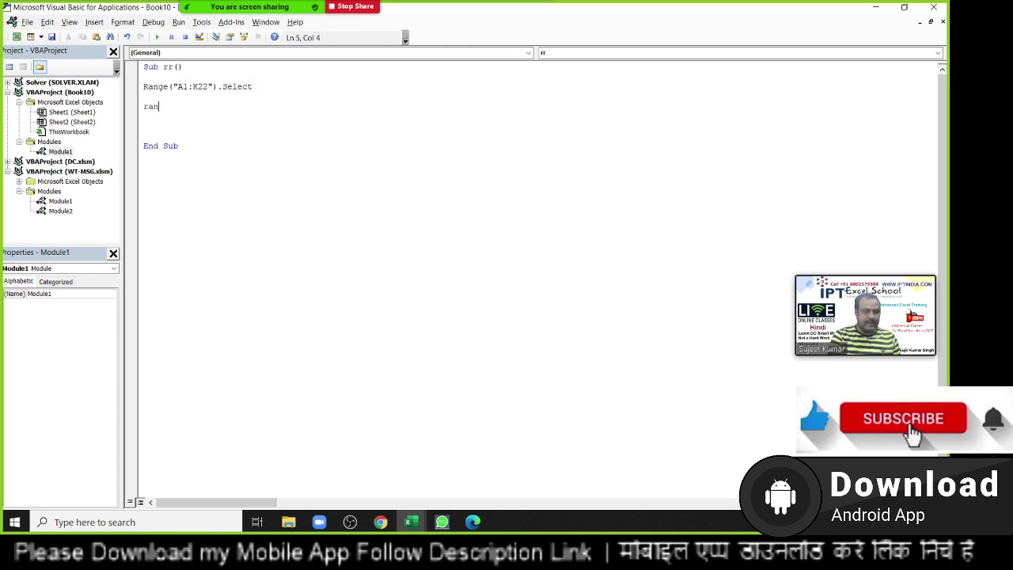
type("ge(")
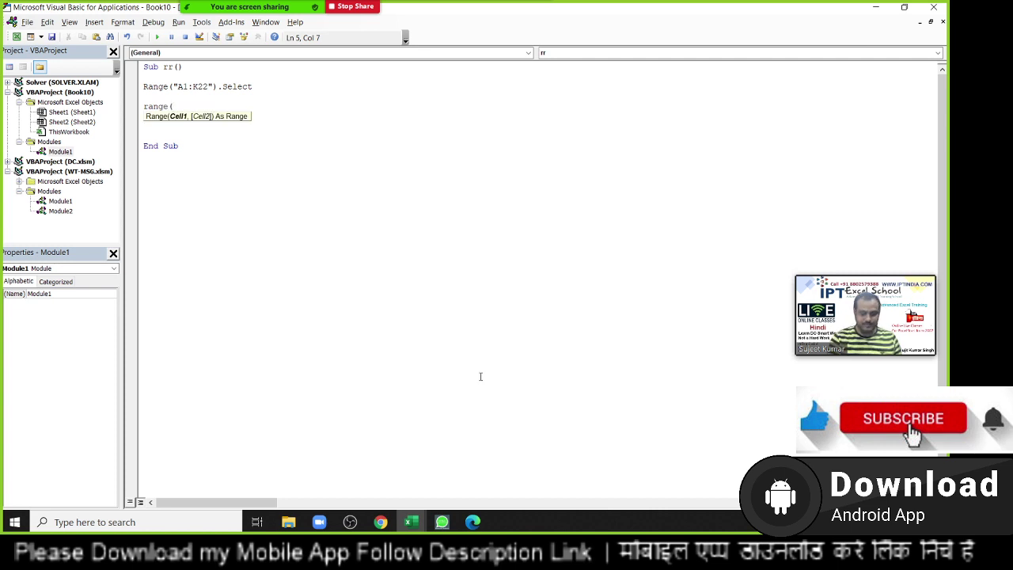
type("\"A1\"")
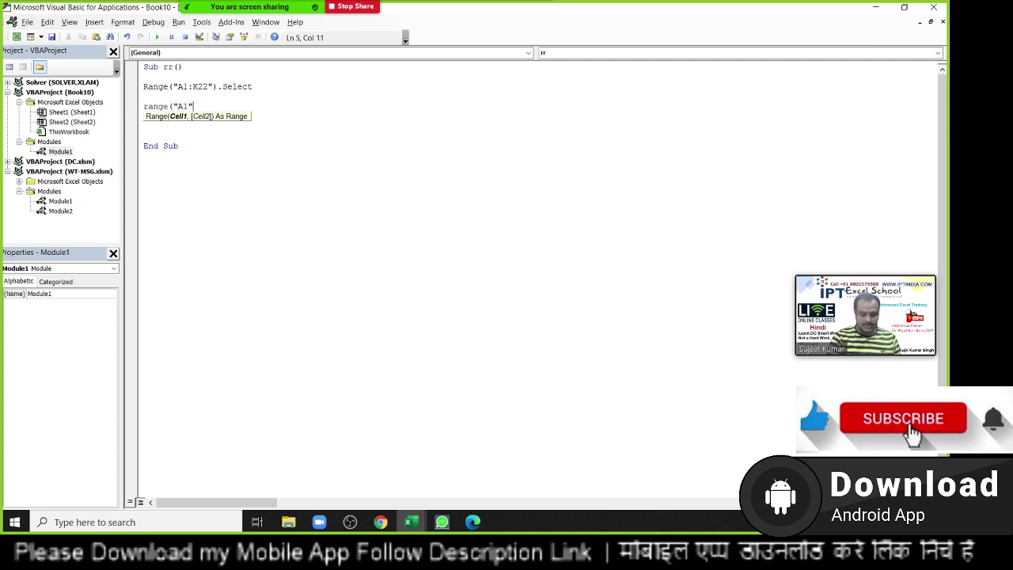
type(",\"")
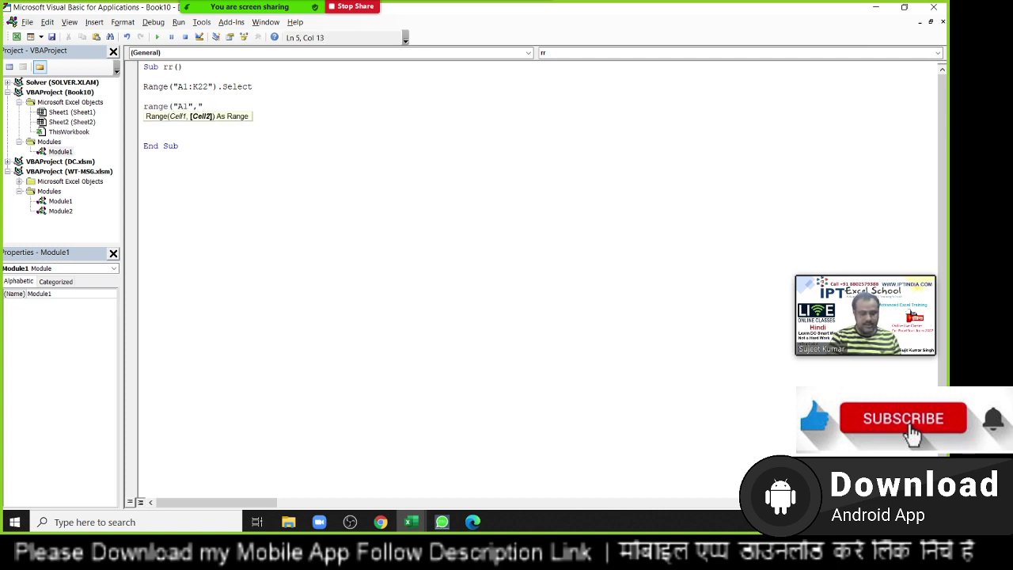
type("K22")
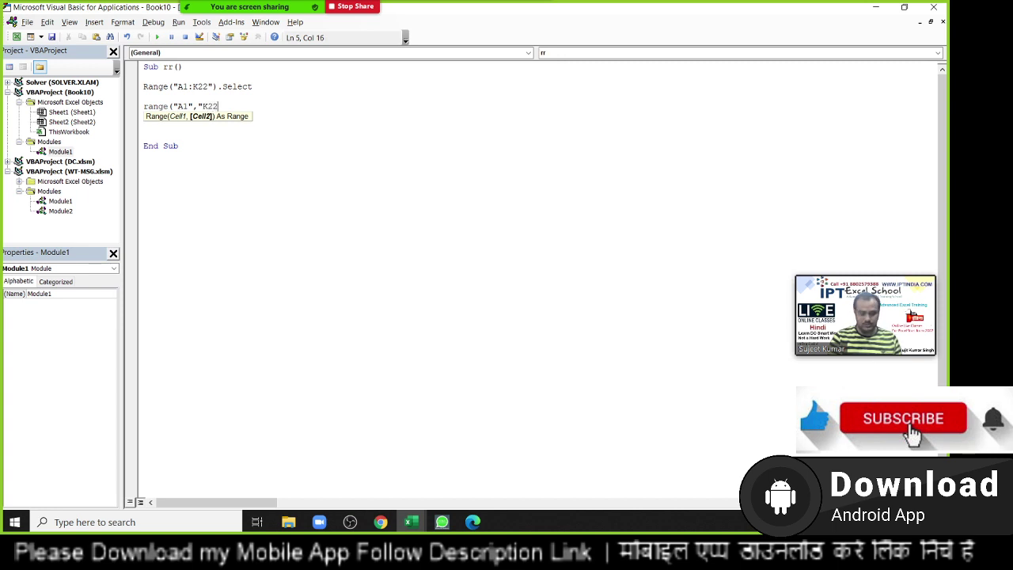
type(").")
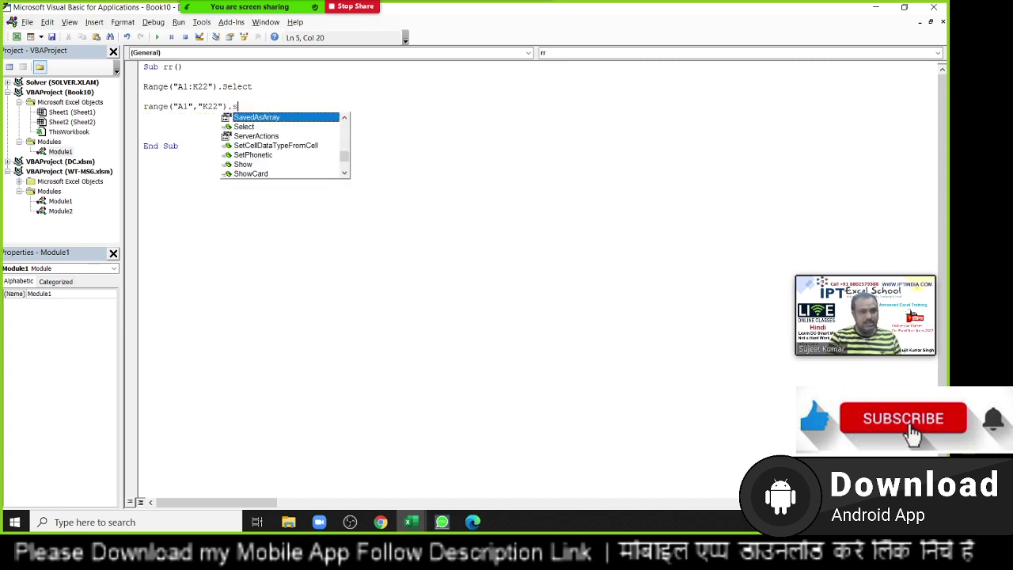
type("sel")
key("Return")
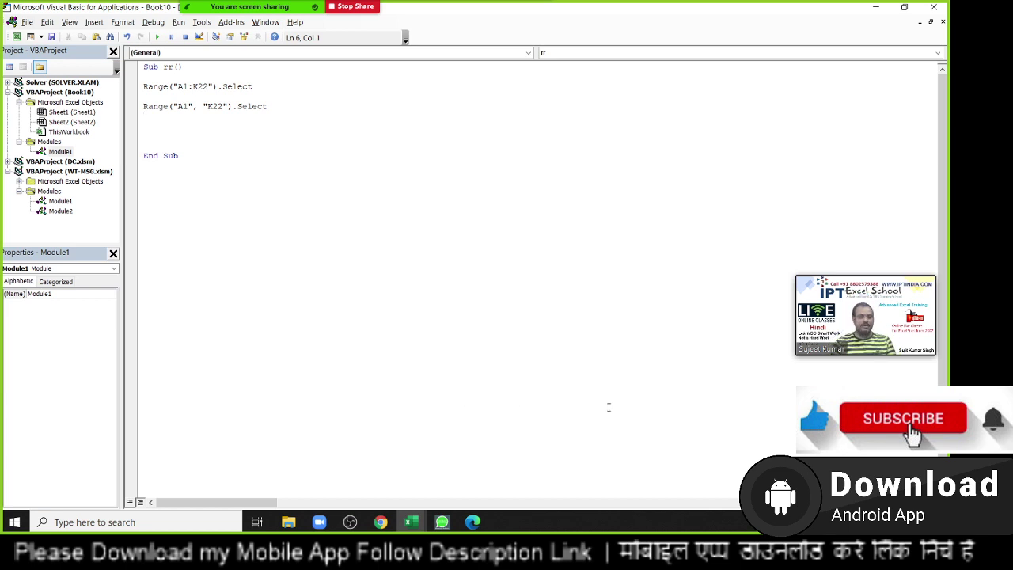
key("alt+F11")
- Select A1 through K22 on Sheet1, then click H10 to clear the selection
left_click(52, 144)
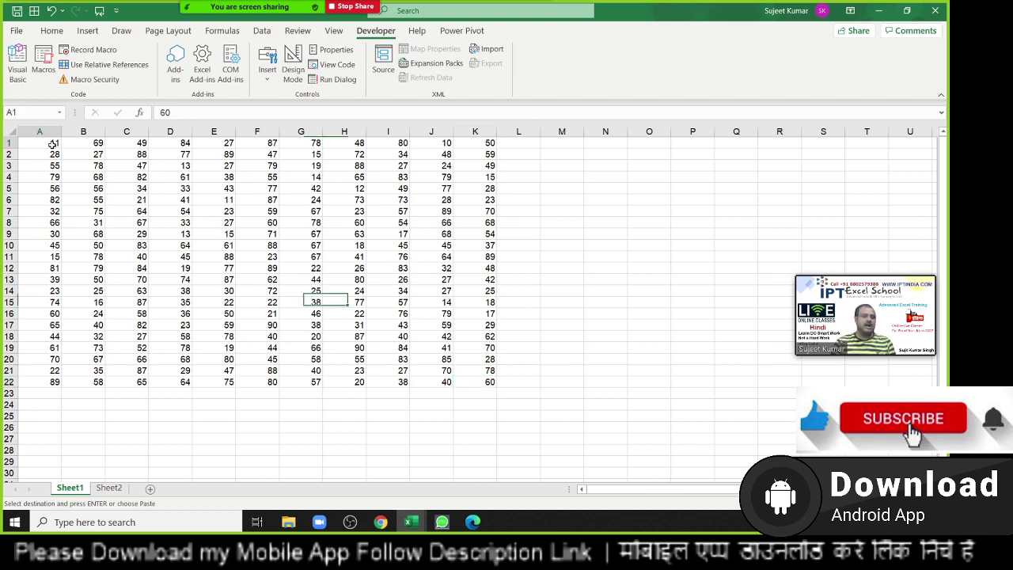
left_click(478, 382, "shift")
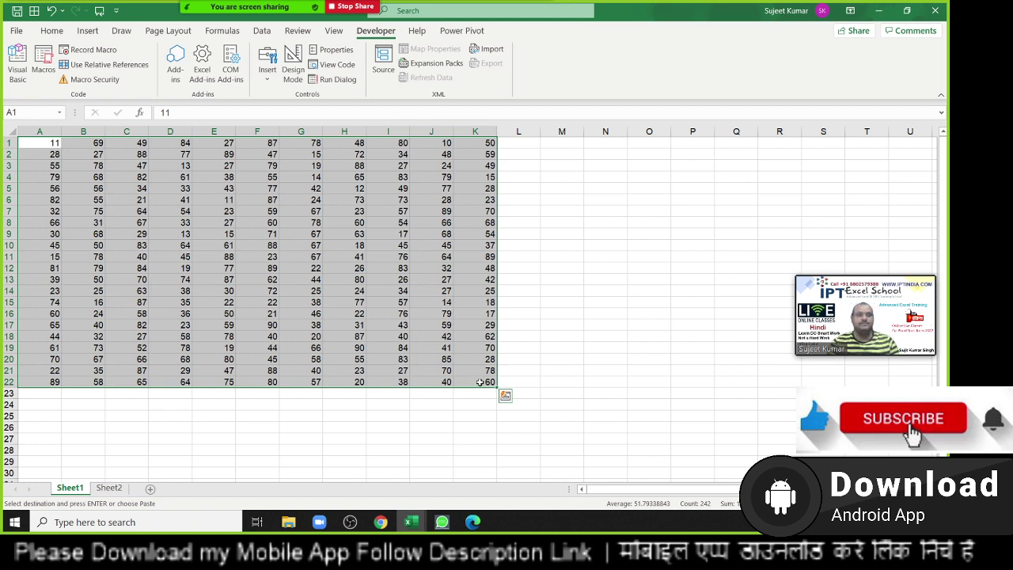
left_click(352, 251)
- Add the line Range("A1").CurrentRegion.Select, fixing the A2 and letter typos
key("alt+Tab")
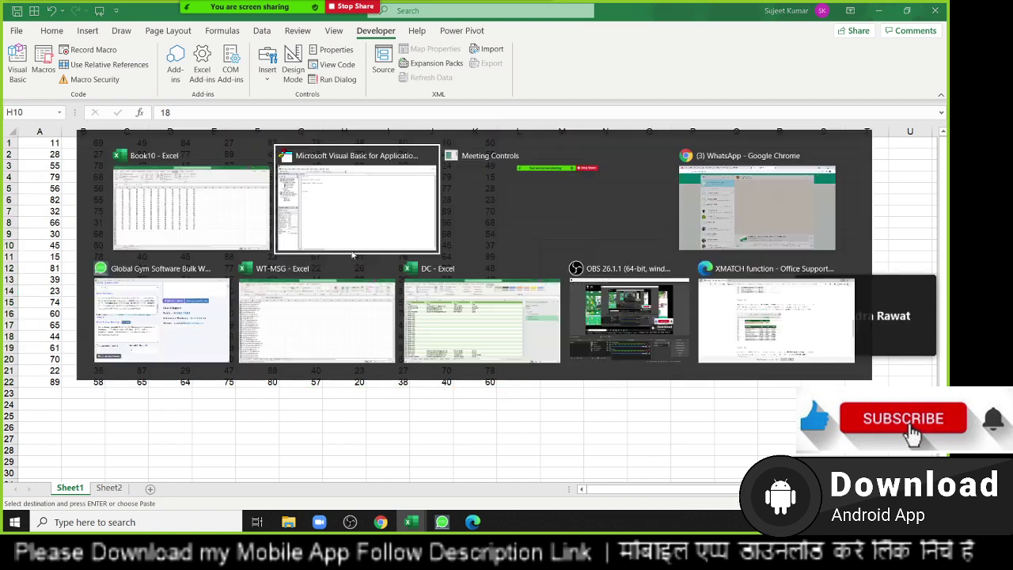
key("Return")
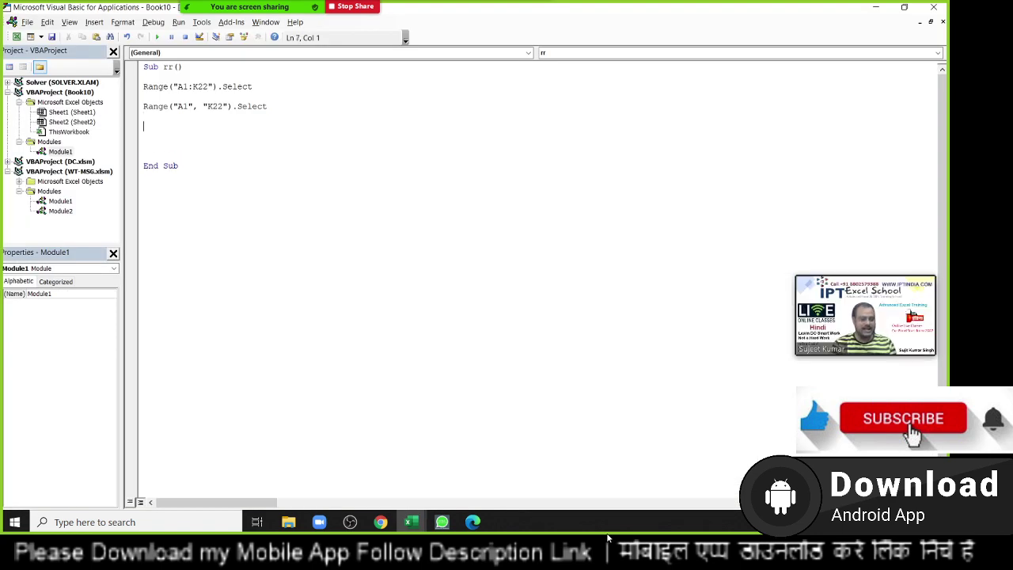
type("range")
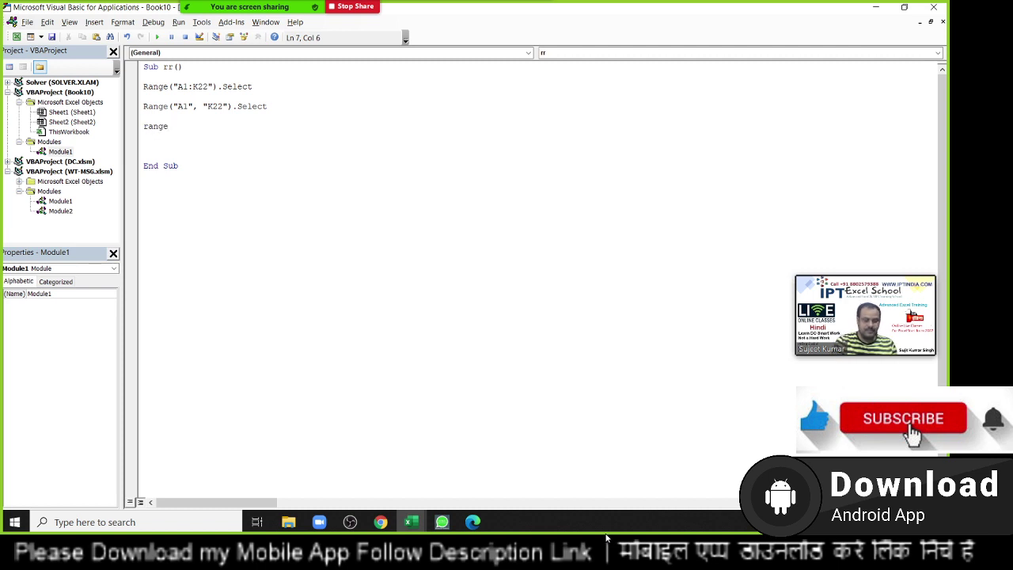
type("(\"A2")
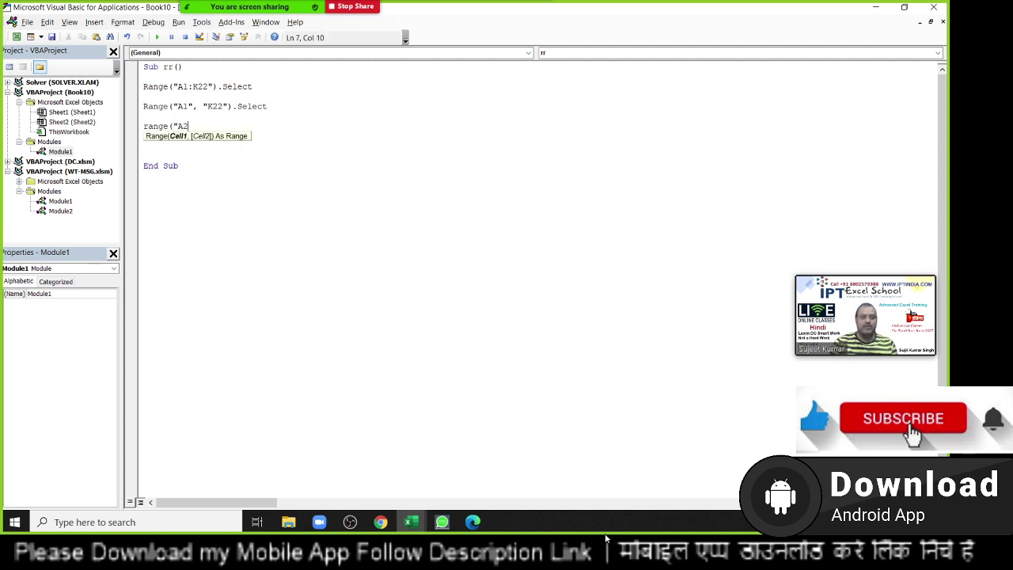
key("BackSpace")
type("1\")")
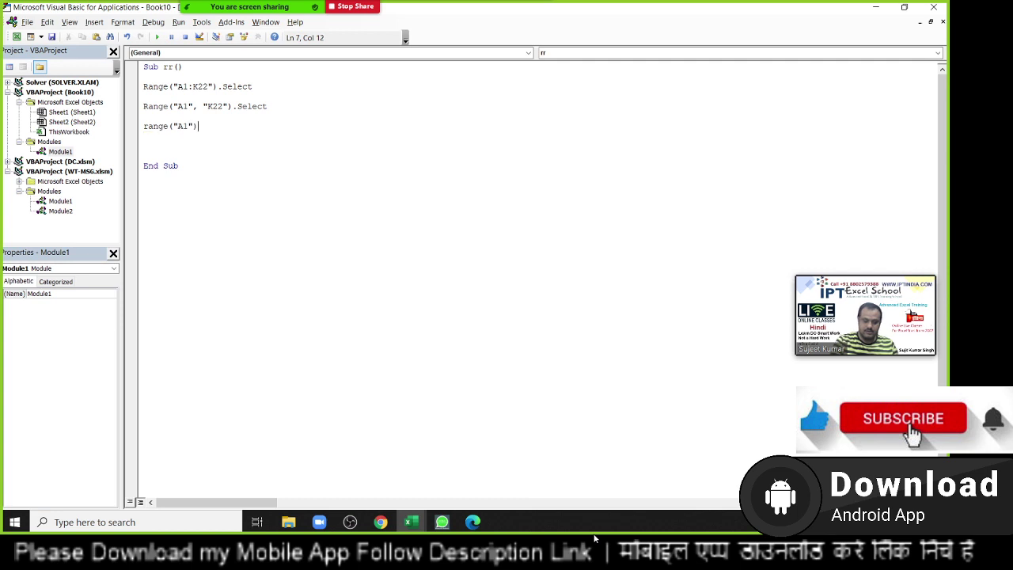
type(".")
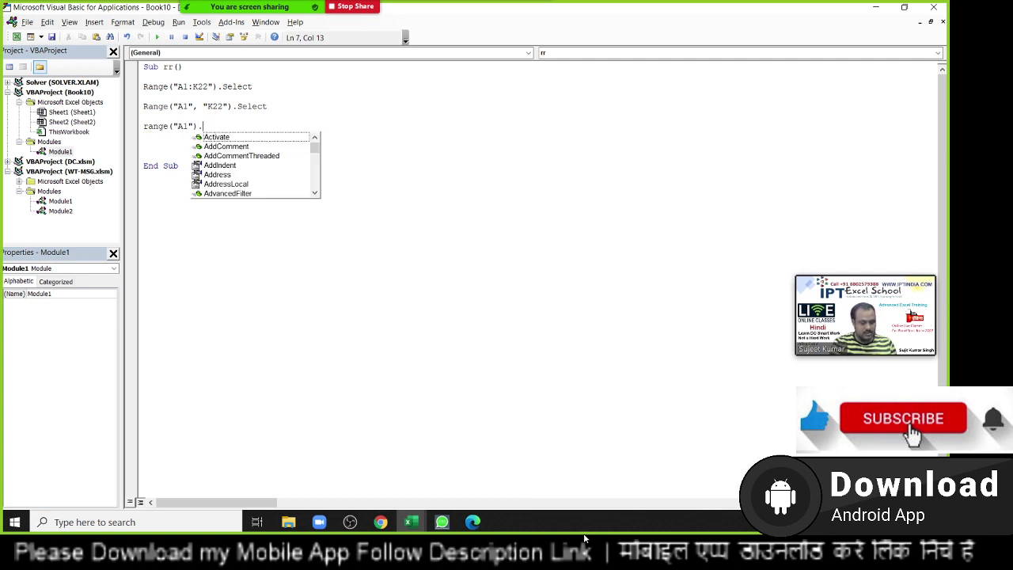
type("se")
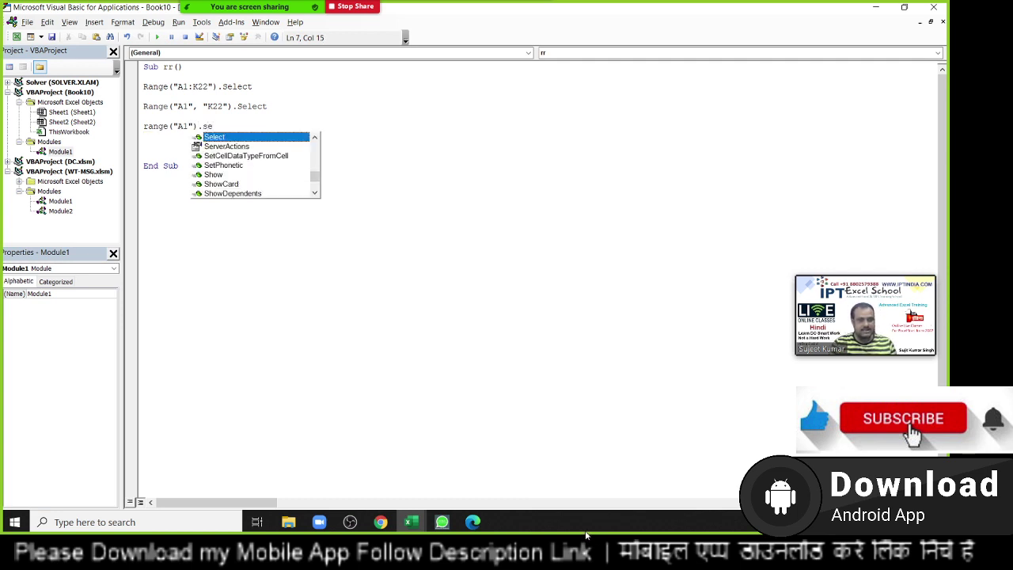
key("BackSpace")
key("BackSpace")
type("cu")
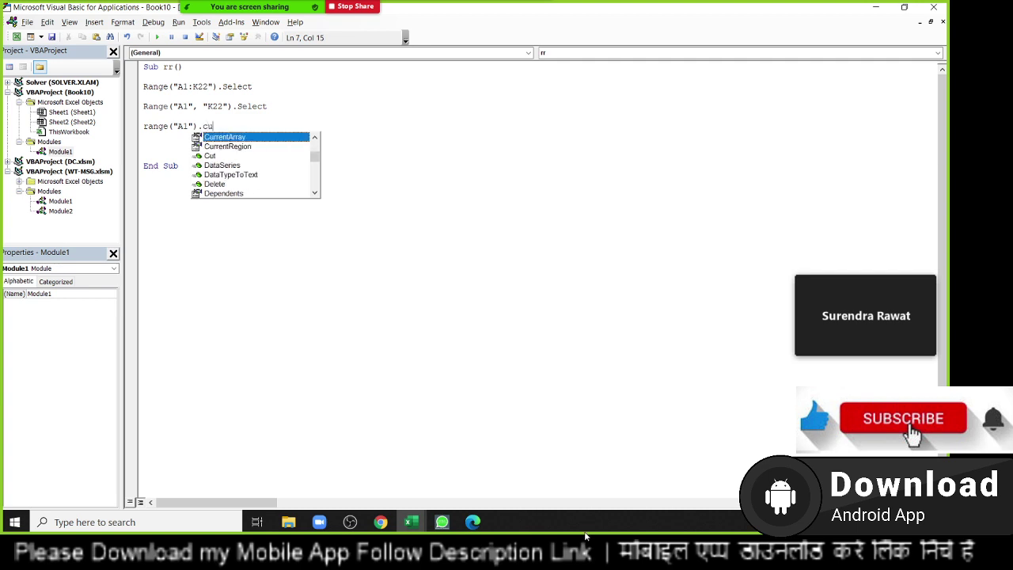
type("r")
key("Tab")
type(".")
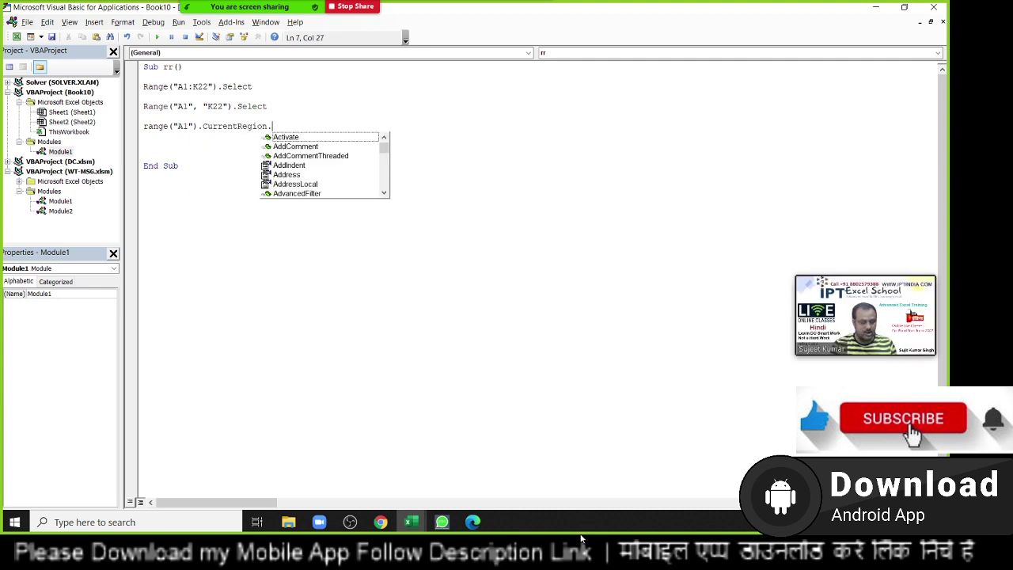
type("se")
key("Return")
key("alt+F11")
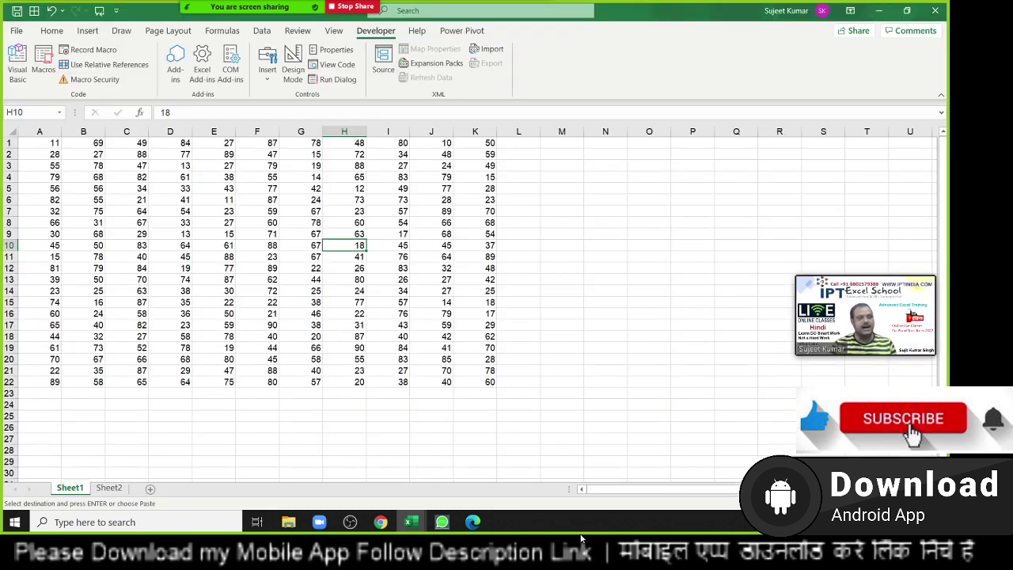
- From A1, select the A1:K22 block with Ctrl+A, then add a blank line in macro rr
key("ctrl+Up")
key("ctrl+Left")
key("ctrl+a")
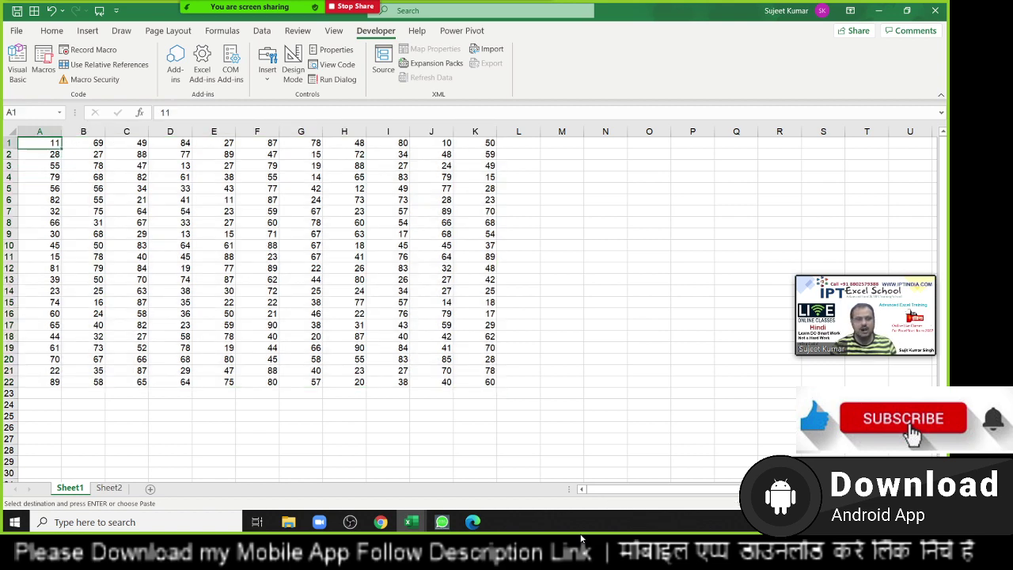
key("alt+Tab")
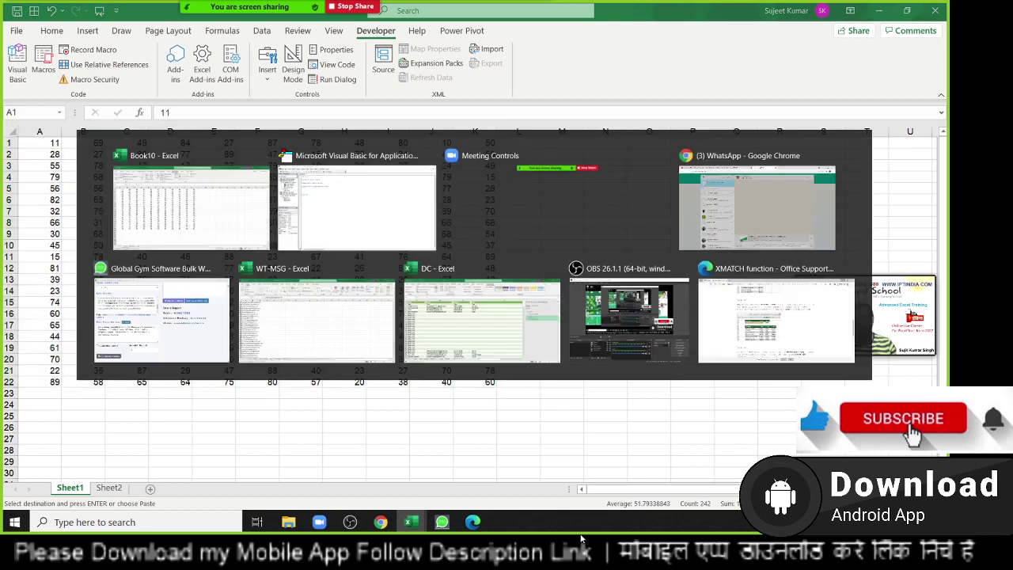
key("Return")
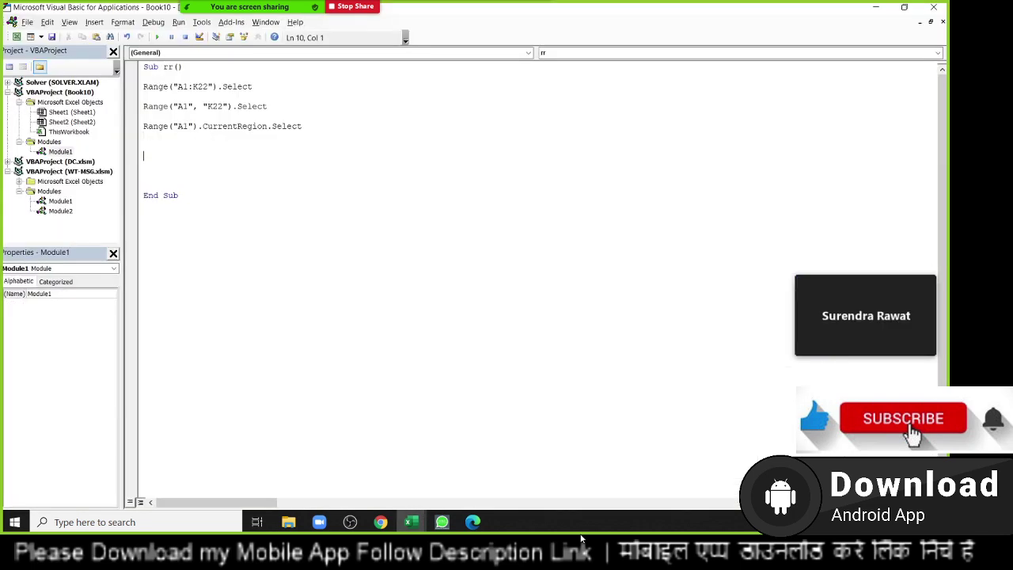
key("Up")
- Select the entire sheet with the corner button, then click B4 to deselect
key("alt+Tab")
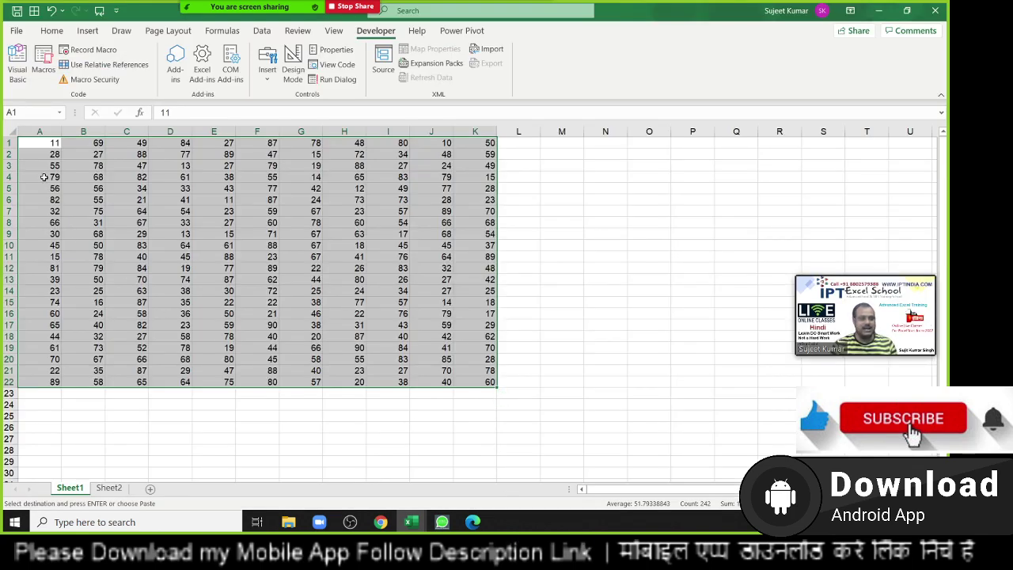
left_click(7, 131)
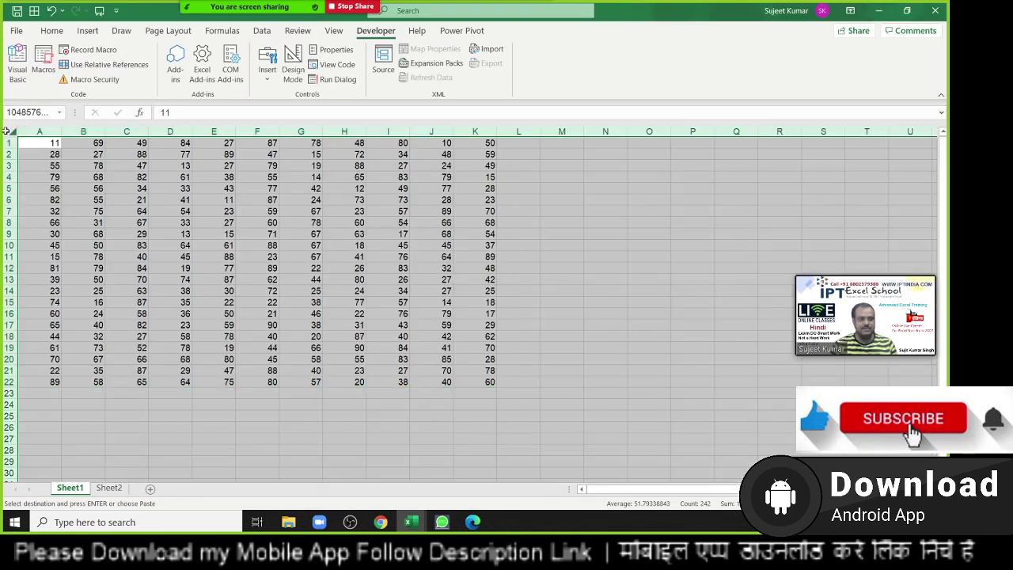
left_click(105, 176)
key("alt+Tab")
- Add Cells.Select as the fourth macro line, with blank lines above End Sub
type("cells")
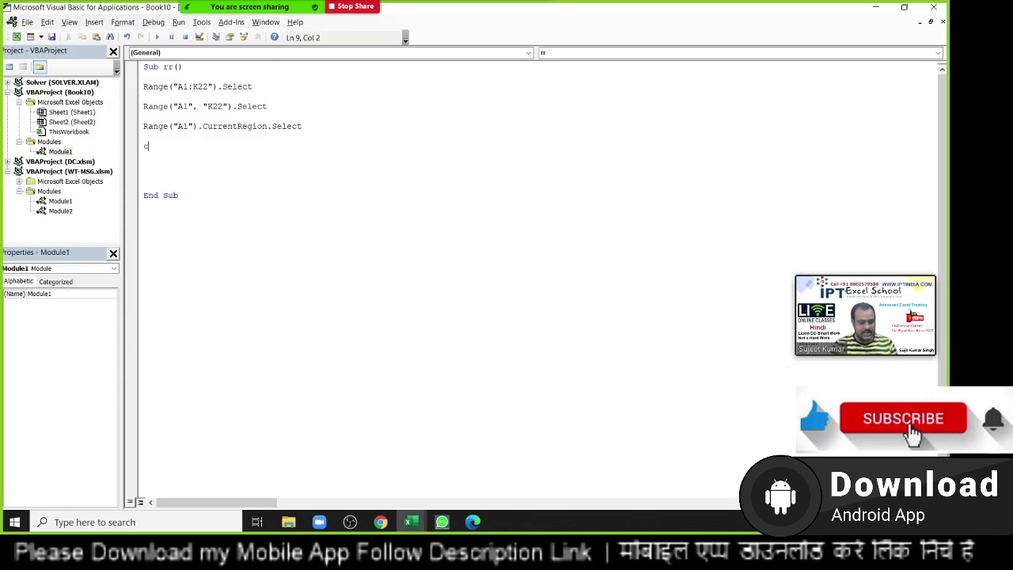
type(".")
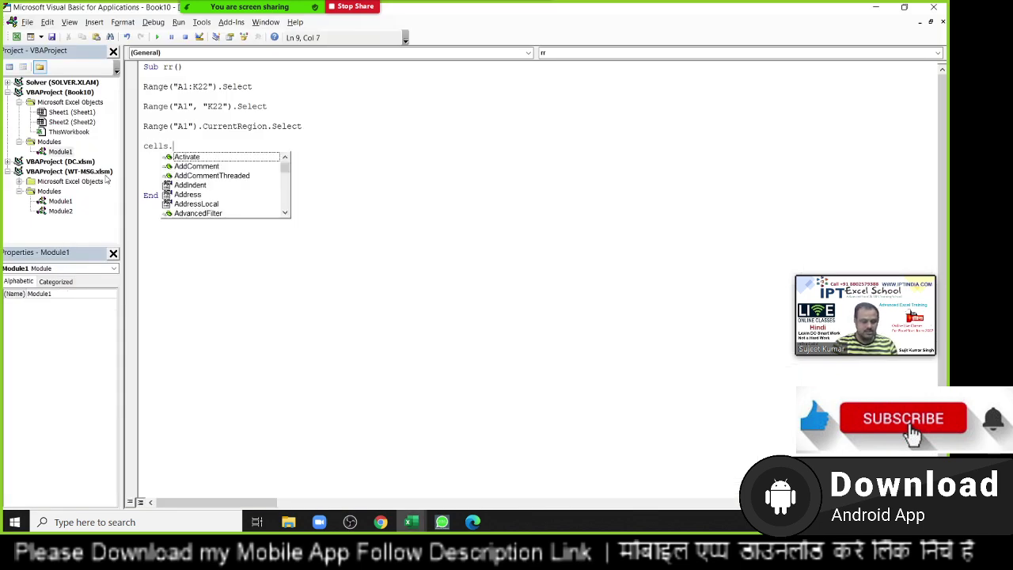
type("se")
key("Tab")
key("Return")
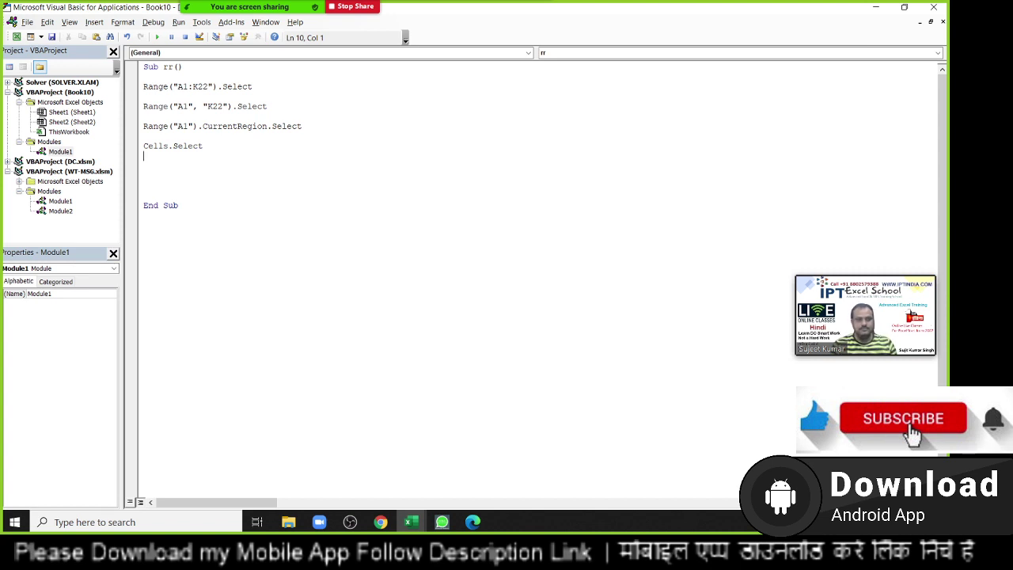
key("Down")
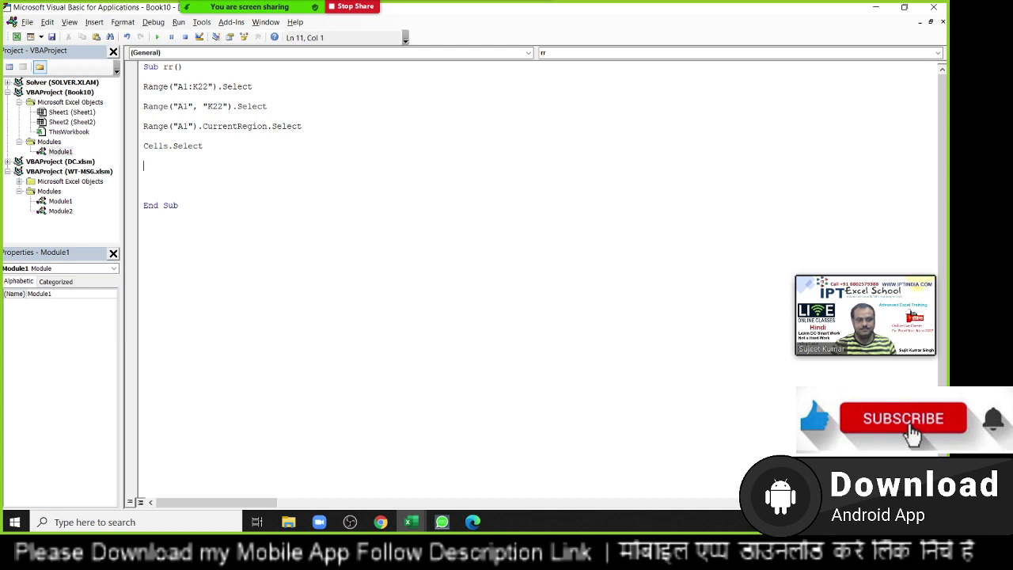
key("Return")
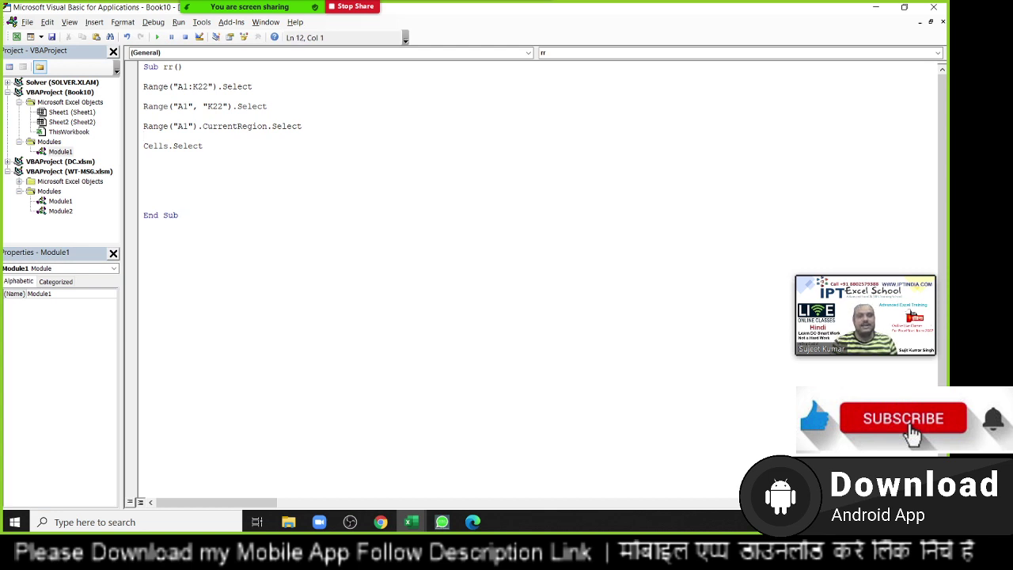
- On the sheet, move to A1 and jump down to A22, the last filled row
key("alt+F11")
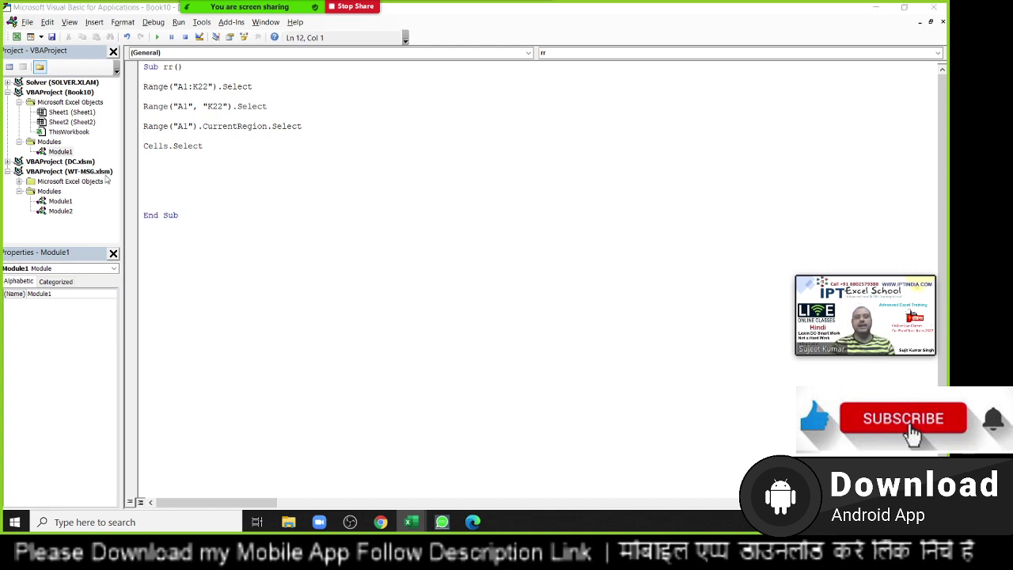
key("Up")
key("Up")
key("Up")
key("Left")
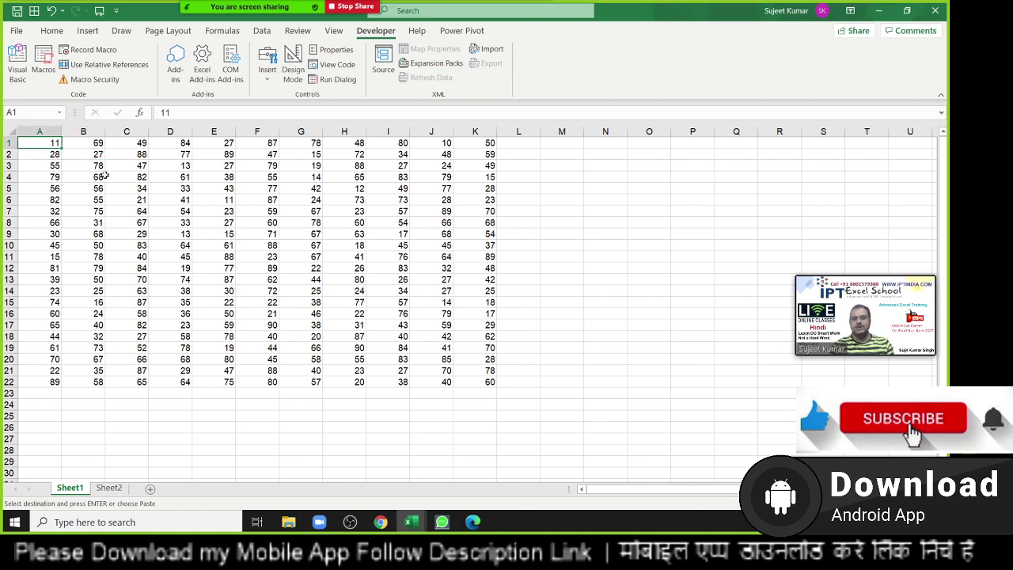
key("ctrl+Down")
- Trace the data block's corners with Ctrl+arrows: A1, K1, K22, A22, back to A1
key("ctrl+Up")
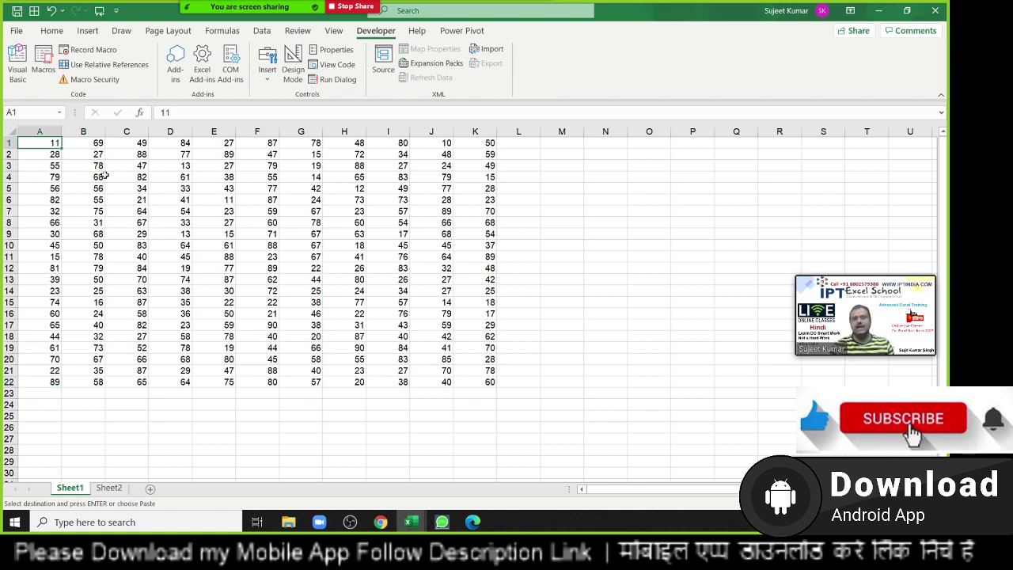
key("ctrl+Right")
key("ctrl+Down")
key("ctrl+Left")
key("ctrl+Up")
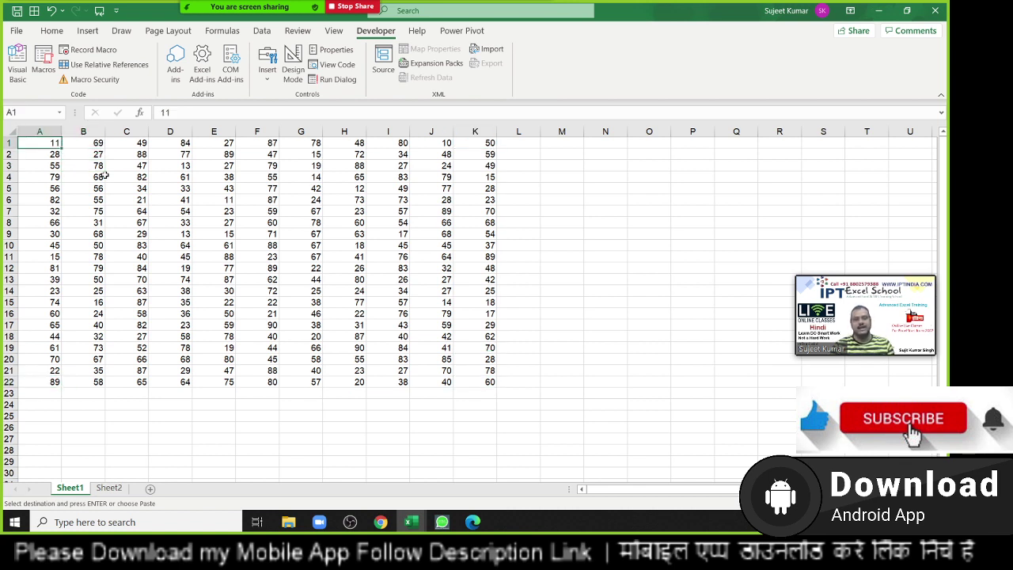
- Add the fifth macro line Range("A1").End(xlDown).Select
key("alt+F11")
type("ra")
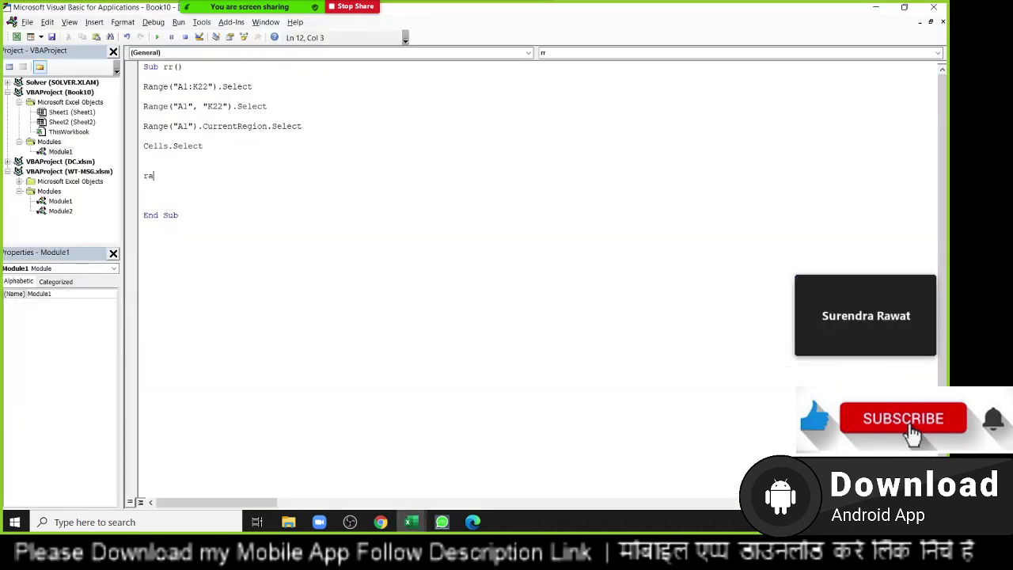
type("nge(\"")
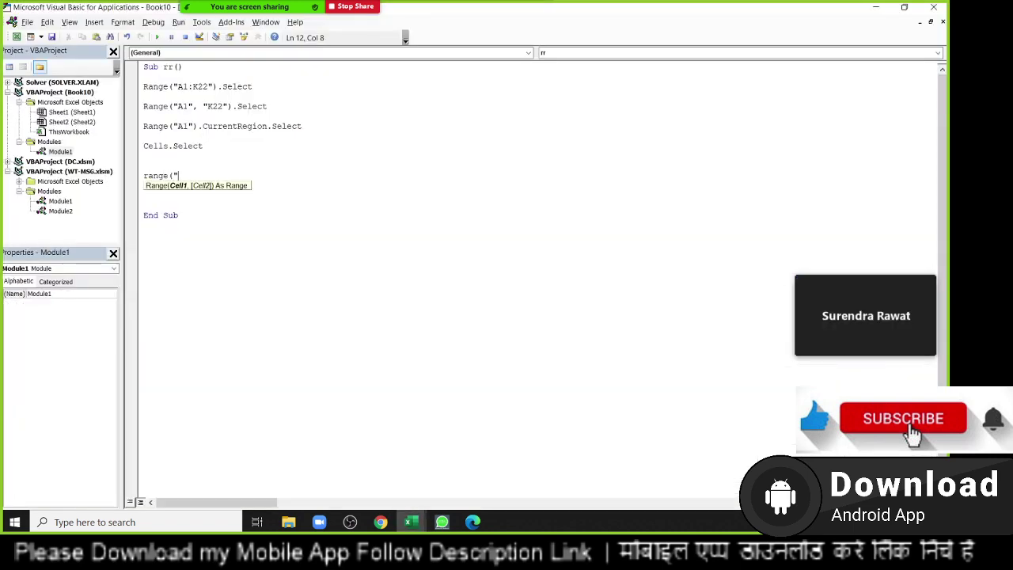
type("A1")
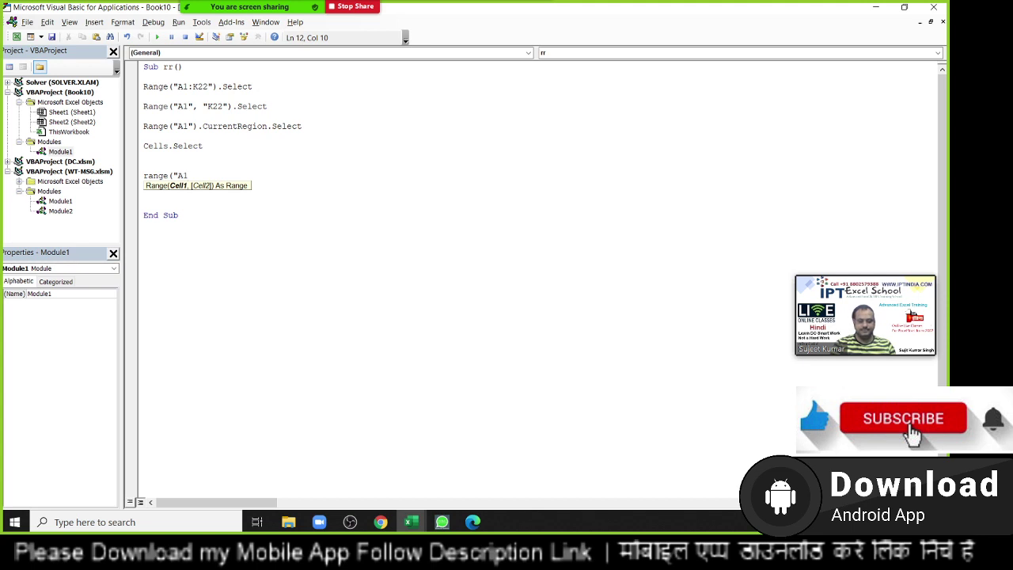
type("\")")
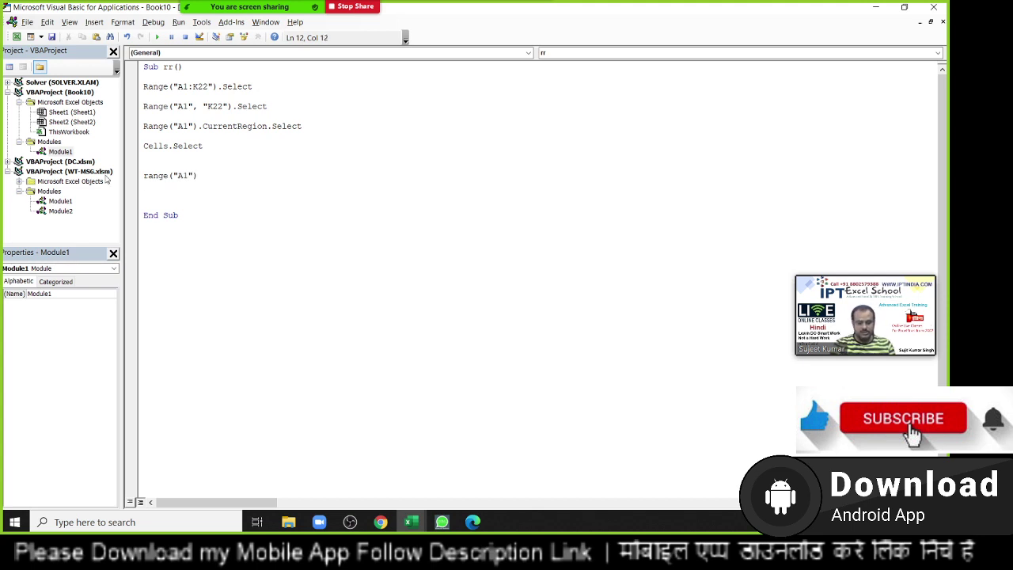
type(".en")
key("Tab")
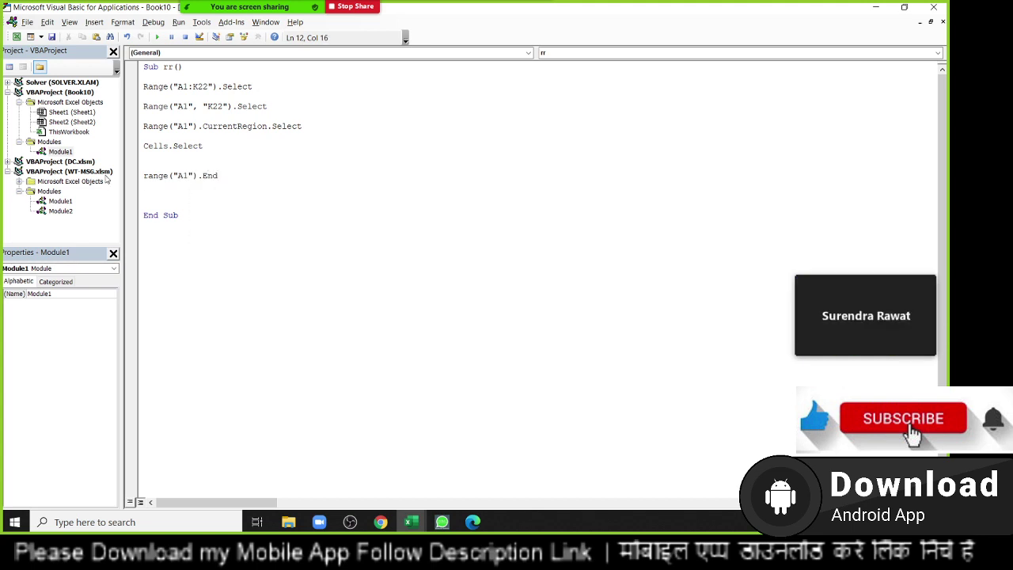
type("(")
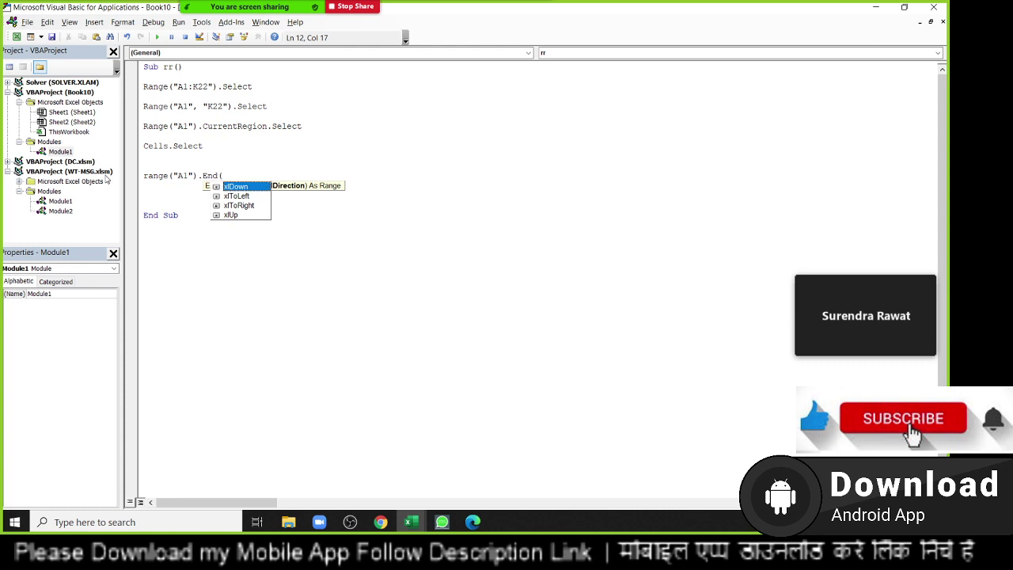
key("Tab")
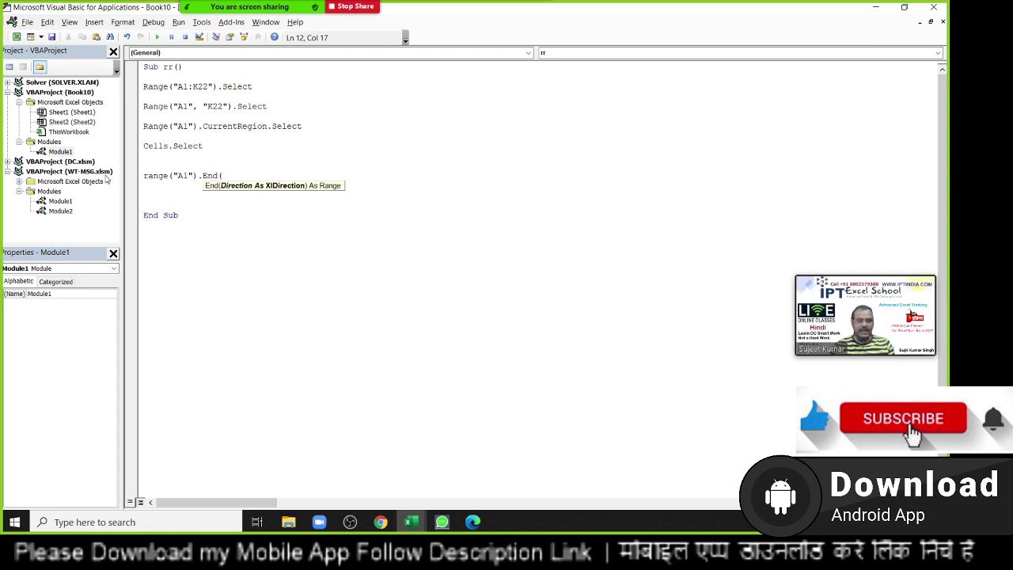
type("xlDown).")
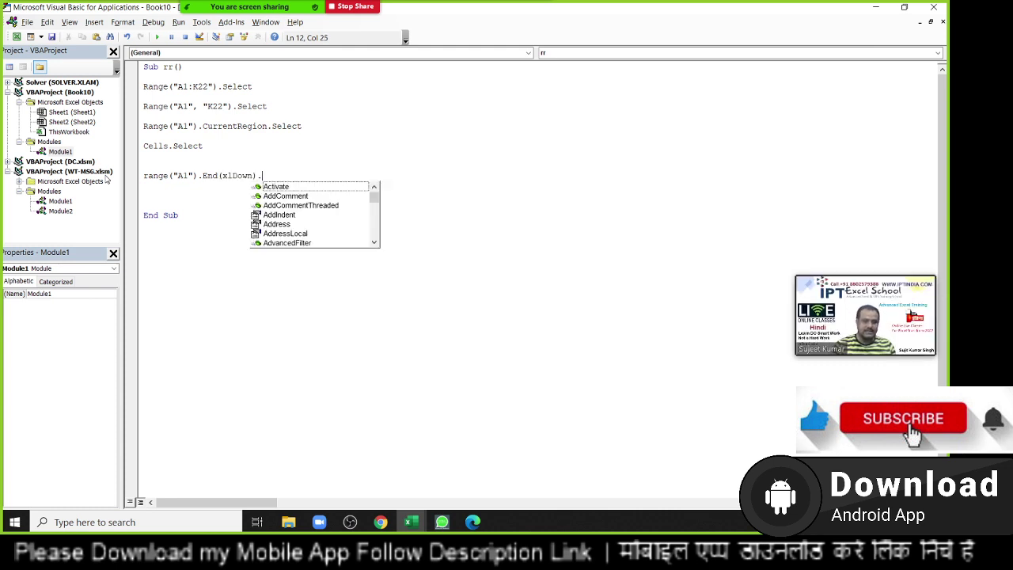
type("se")
key("Return")
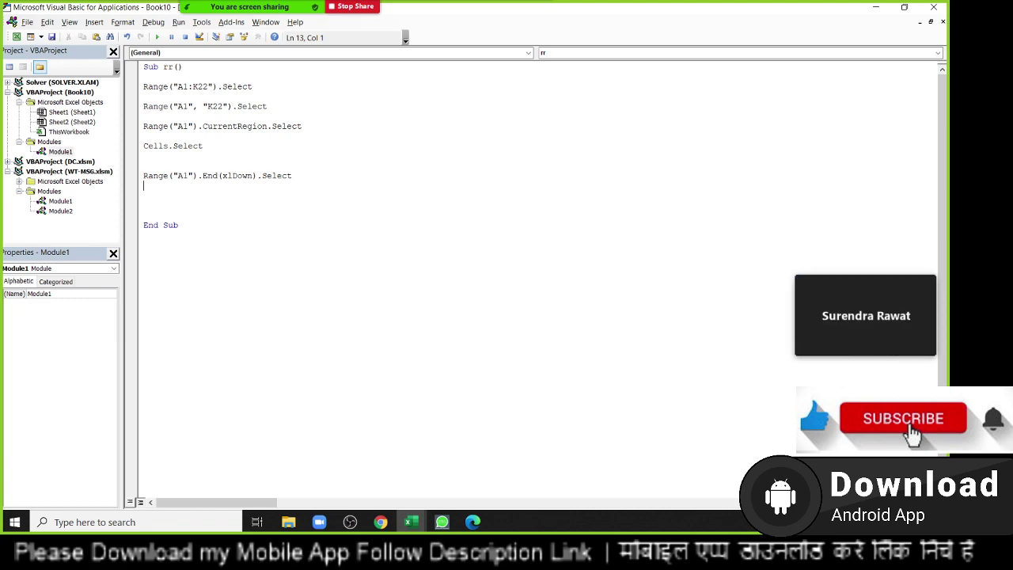
left_click(143, 175)
- Jump between A1 and A22 twice to show column A's data ends at row 22
key("alt+F11")
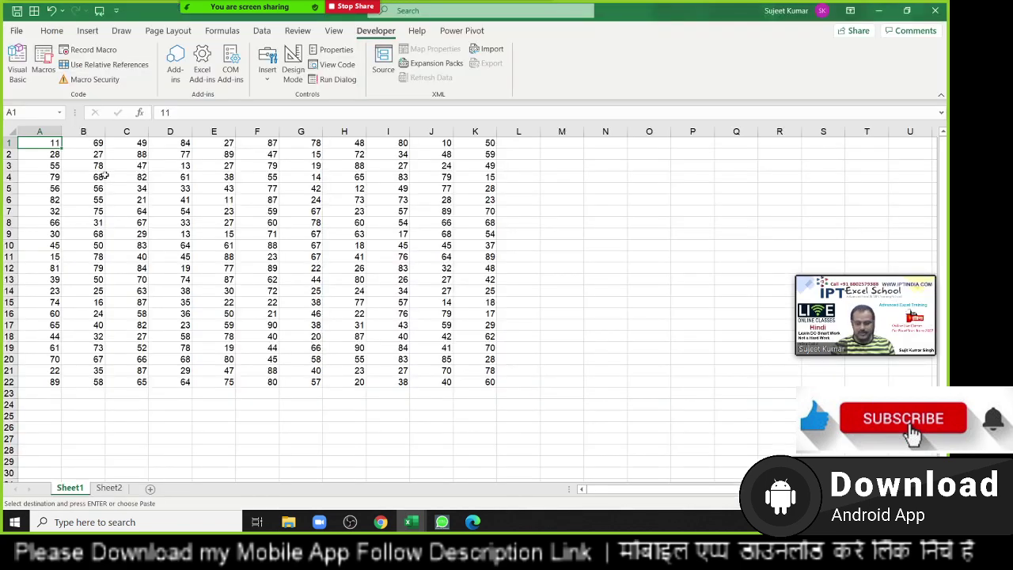
key("ctrl+Down")
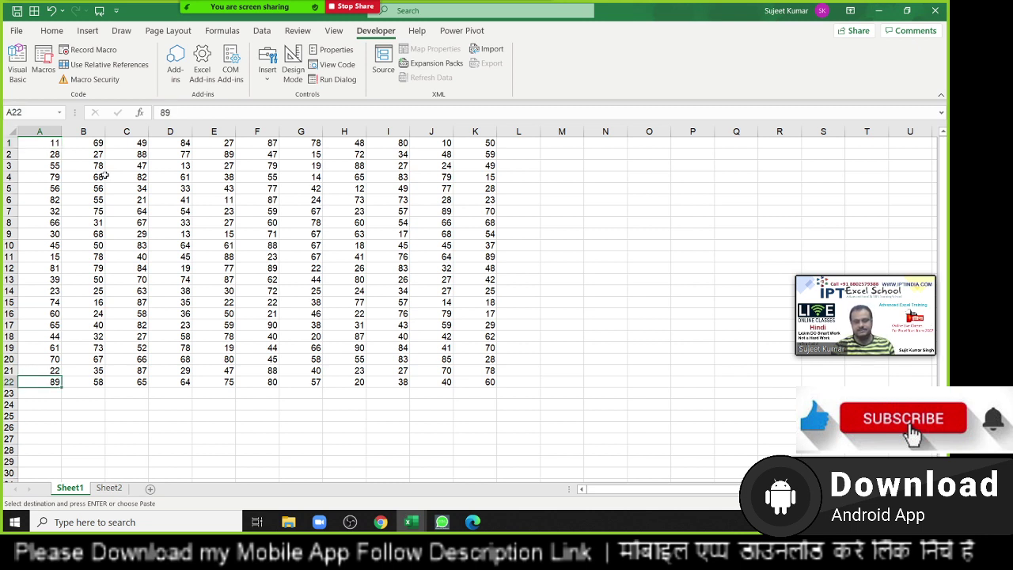
key("ctrl+Up")
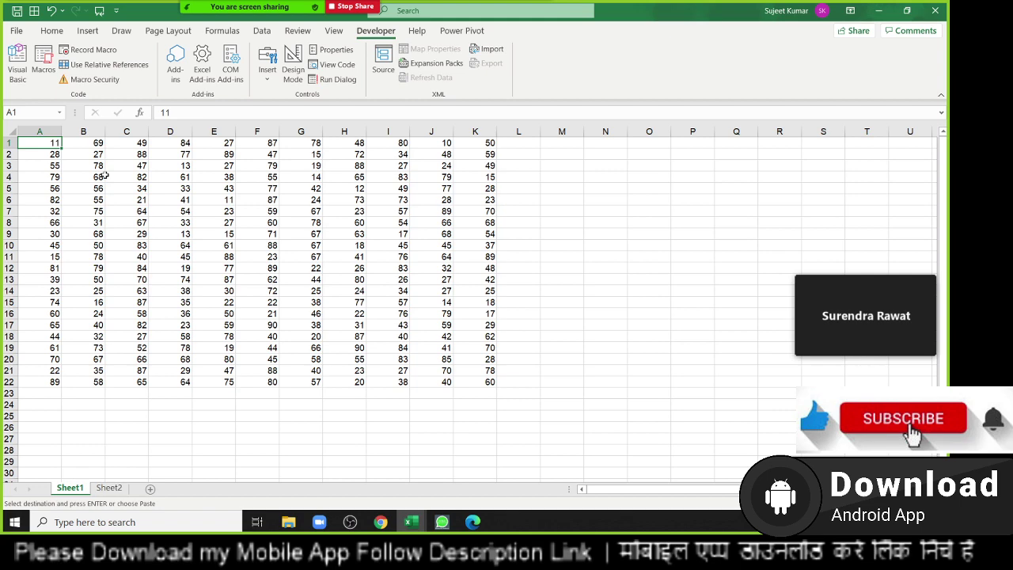
key("ctrl+Down")
key("ctrl+Up")
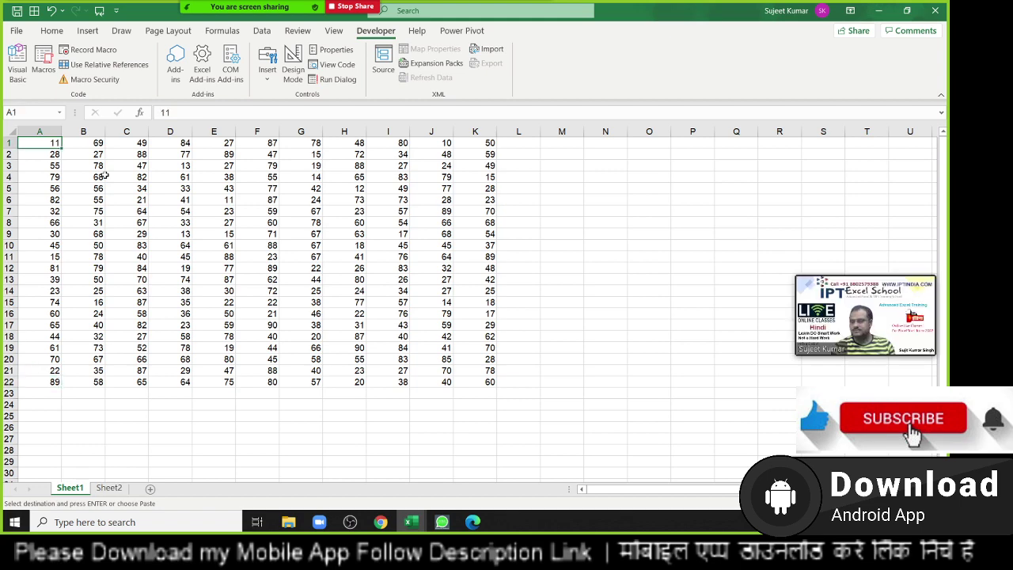
key("alt+F11")
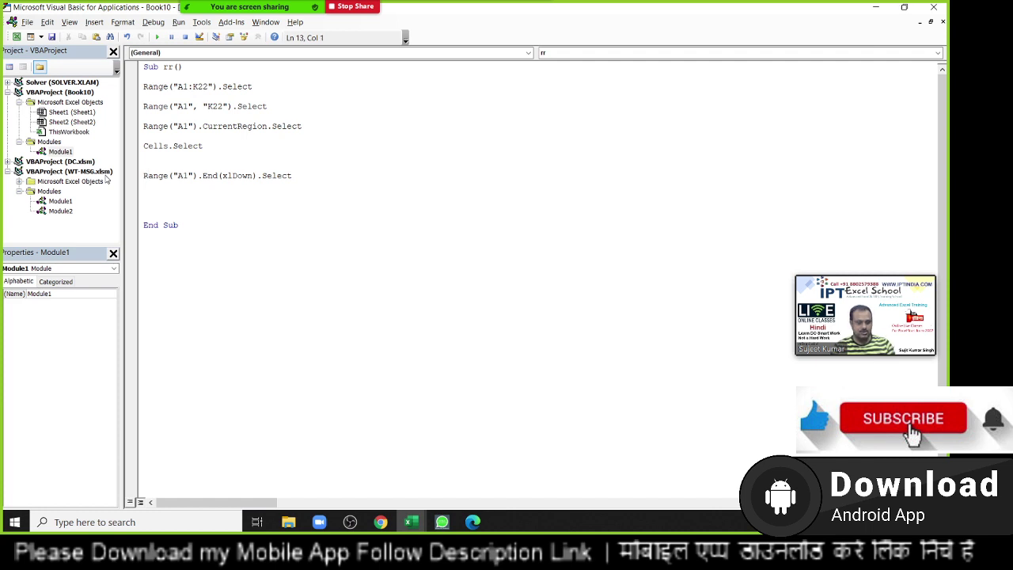
- Recheck on the sheet that column A's data runs from A1 down to A22
type("range")
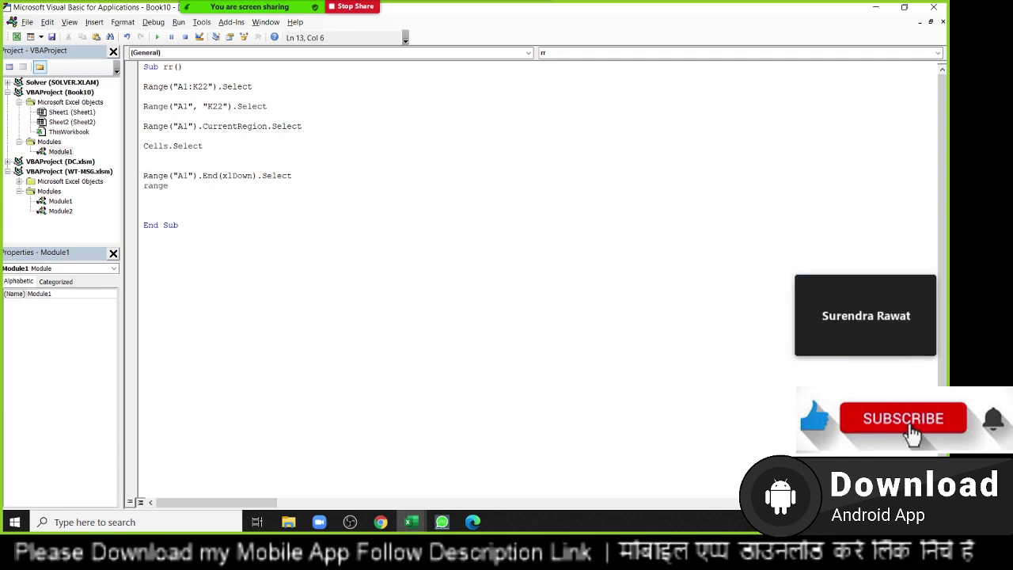
key("BackSpace")
key("BackSpace")
key("BackSpace")
key("BackSpace")
key("BackSpace")
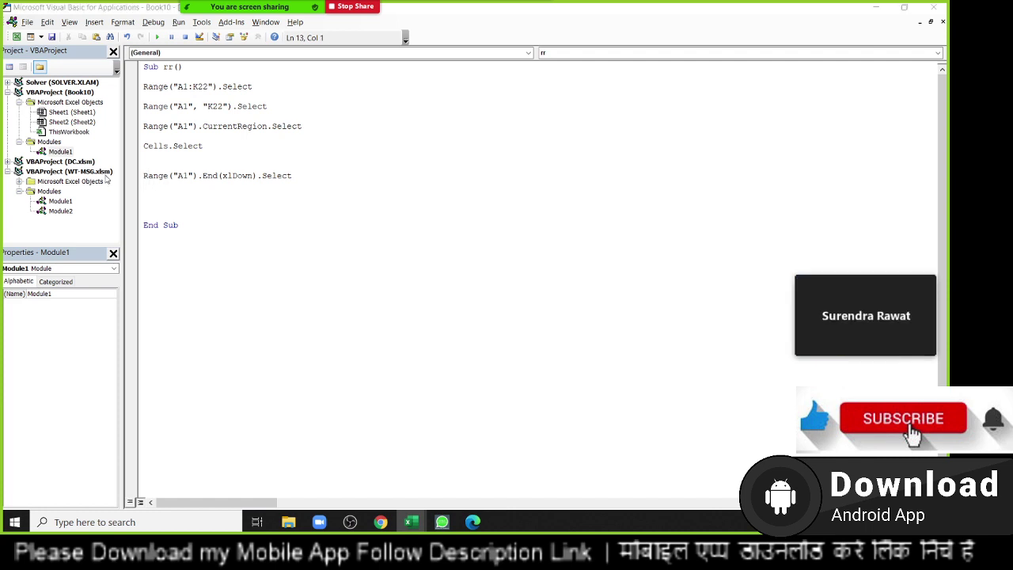
key("alt+F11")
key("ctrl+Down")
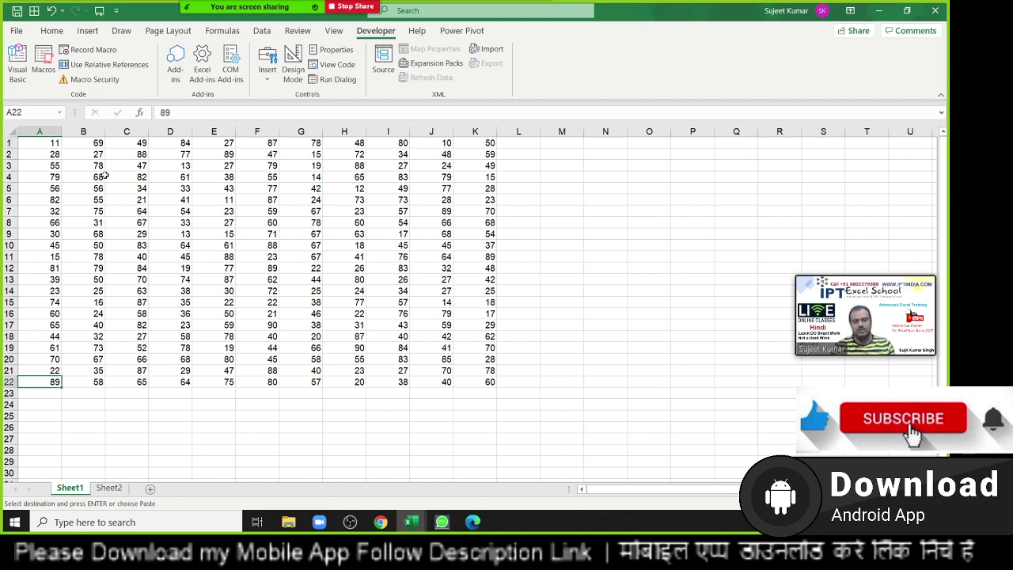
key("Up")
key("Up")
key("ctrl+Up")
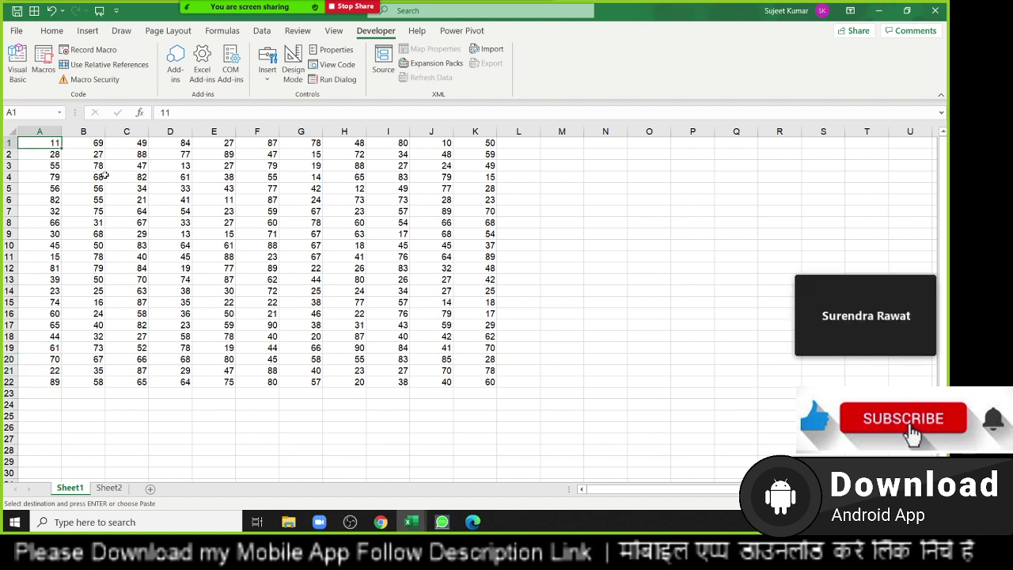
key("alt+Tab")
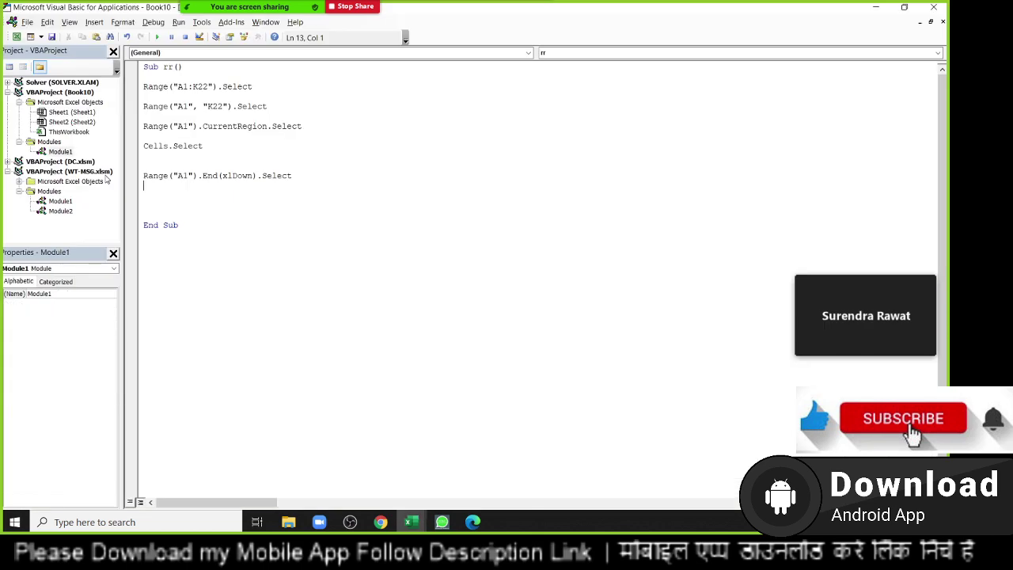
- Add Range("A10").Select under the End(xlDown) line and highlight both lines
key("Return")
type("range")
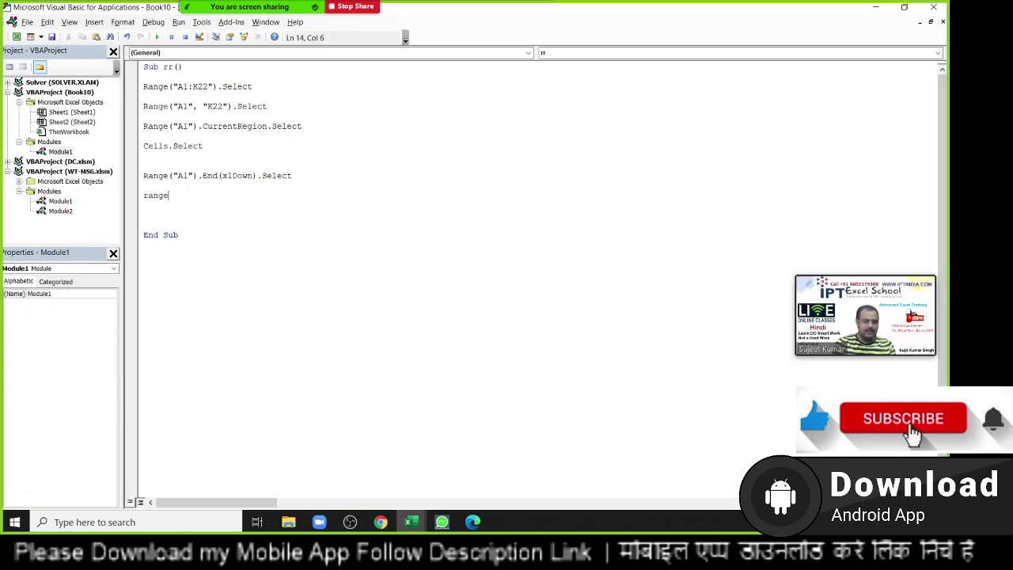
type("(\"A")
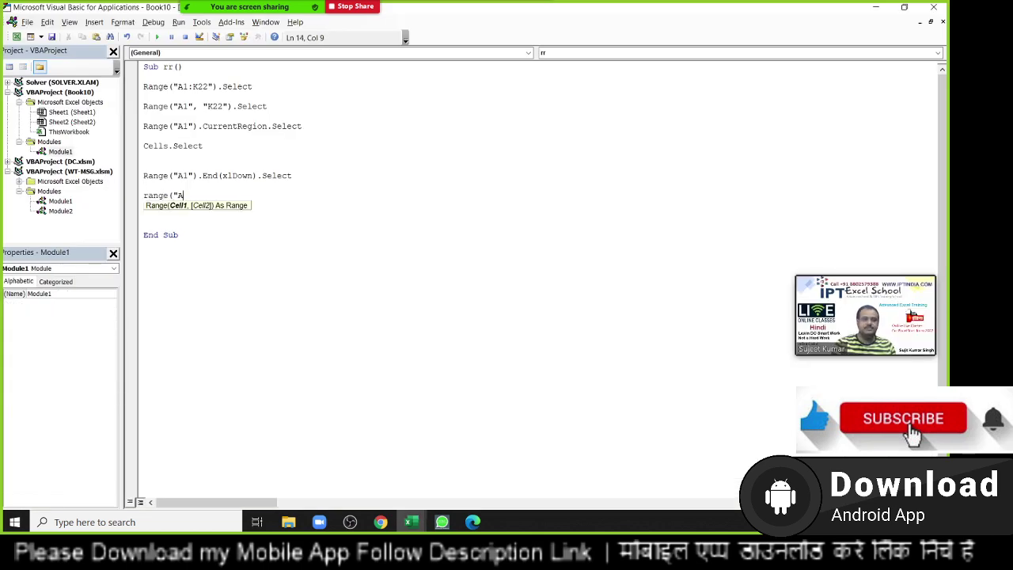
type("10\").")
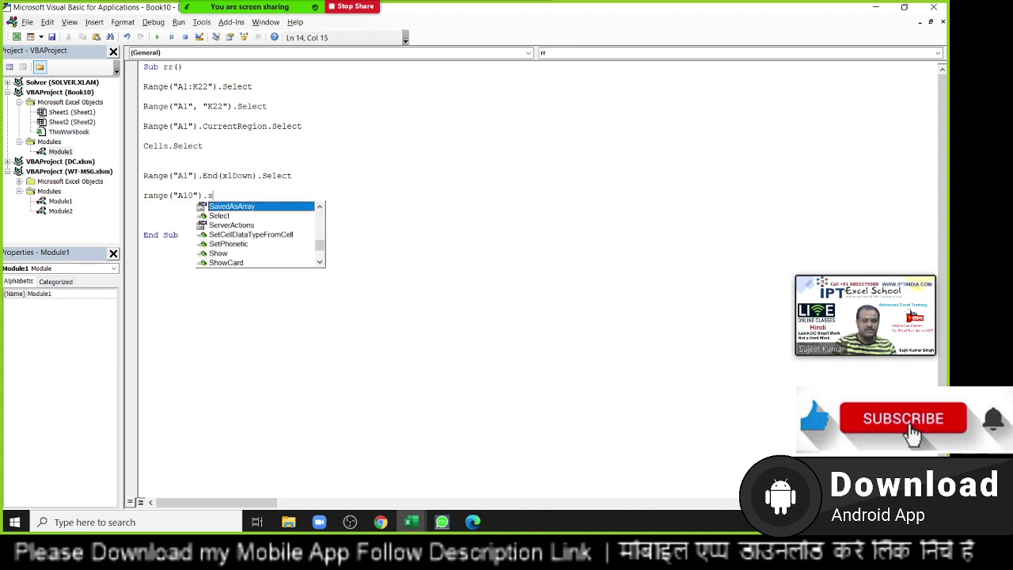
type("Select")
key("Return")
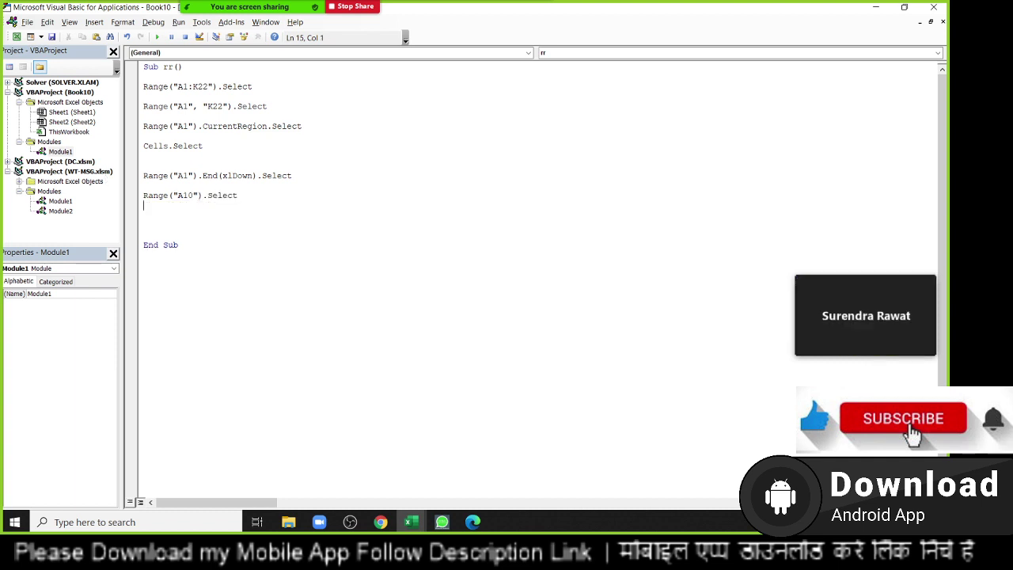
key("Up")
key("shift+End")
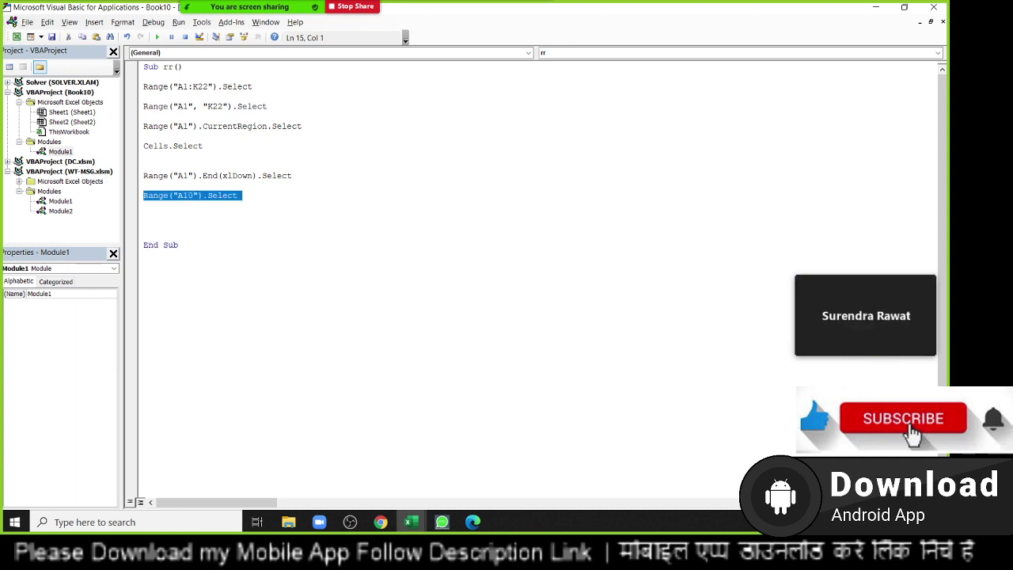
key("Up")
key("Up")
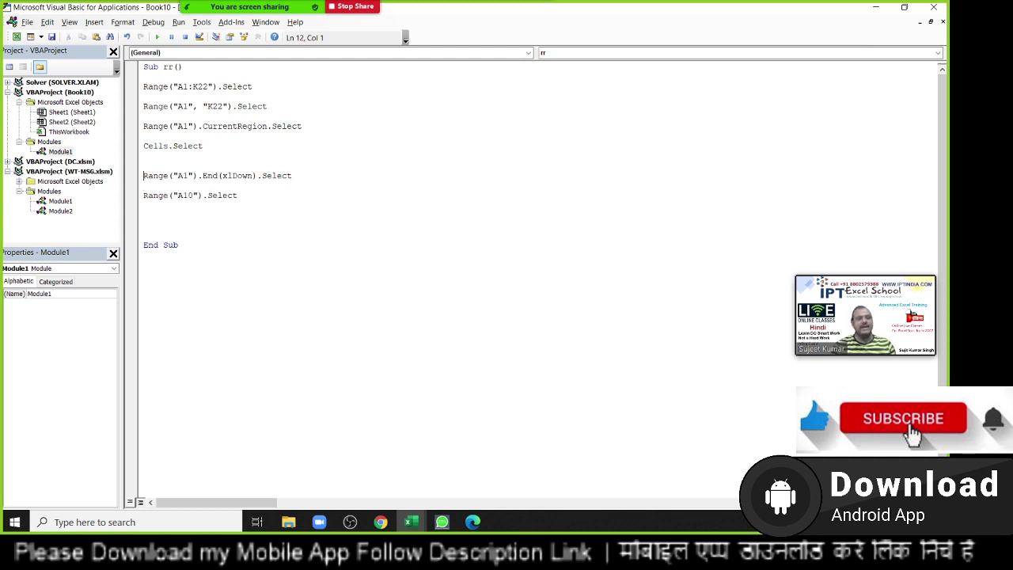
key("shift+Down")
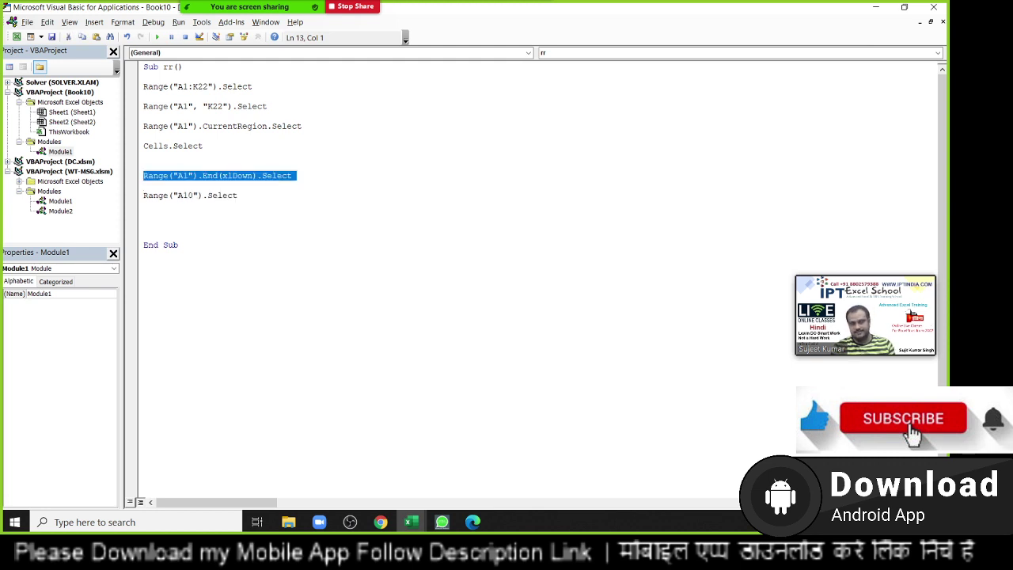
key("Down")
key("Down")
key("Down")
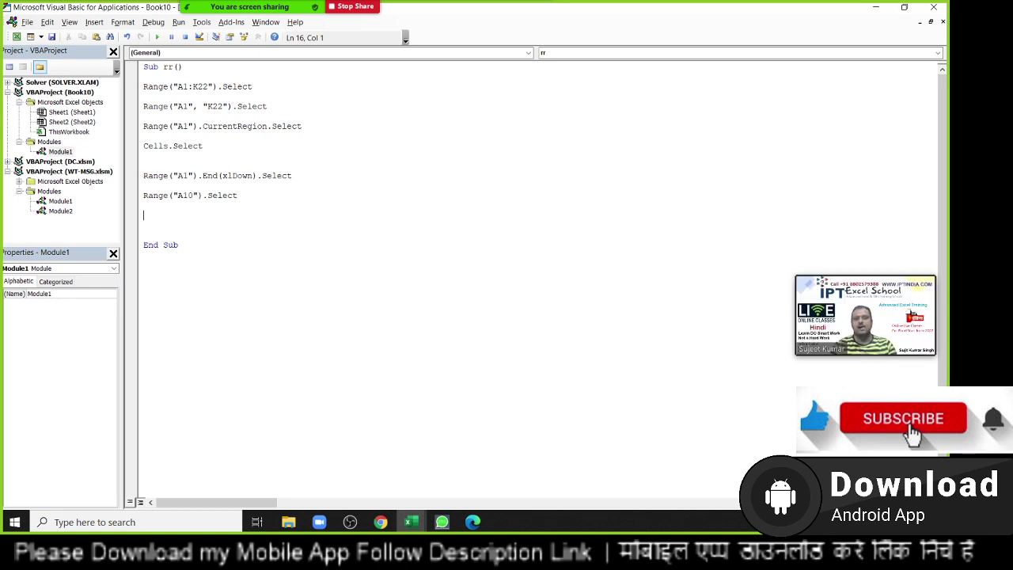
- On the sheet, walk column A down to cell A10, then return to A1
key("Up")
key("Up")
key("alt+F11")
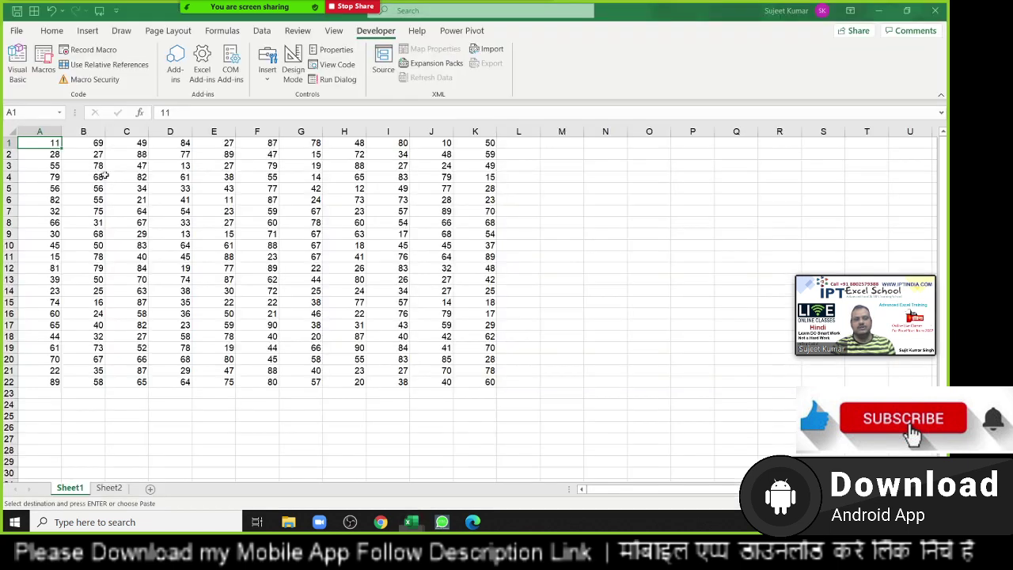
key("ctrl+Down")
key("ctrl+Up")
key("Down")
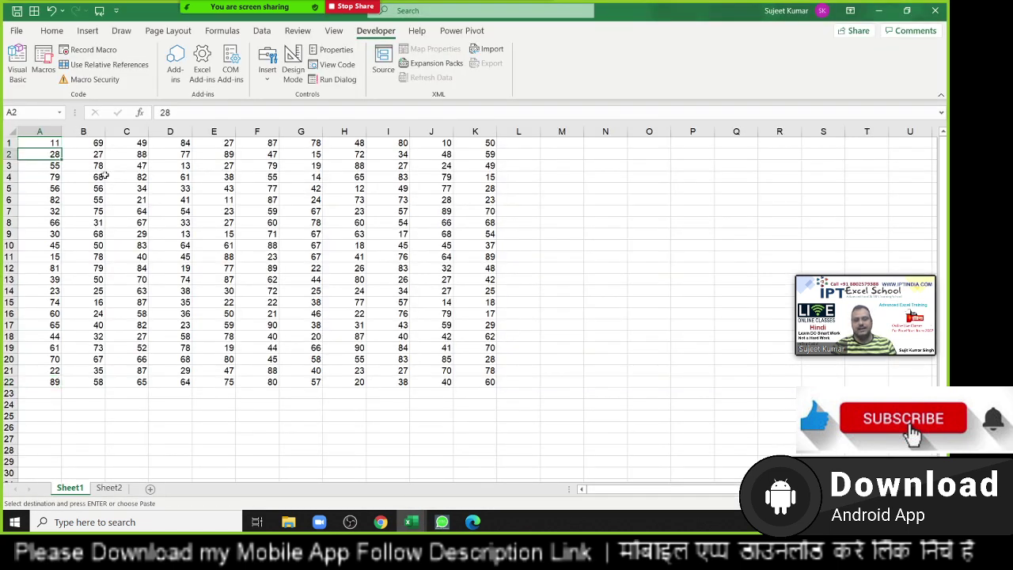
key("Down")
key("Down")
key("Down")
key("Down")
key("Down")
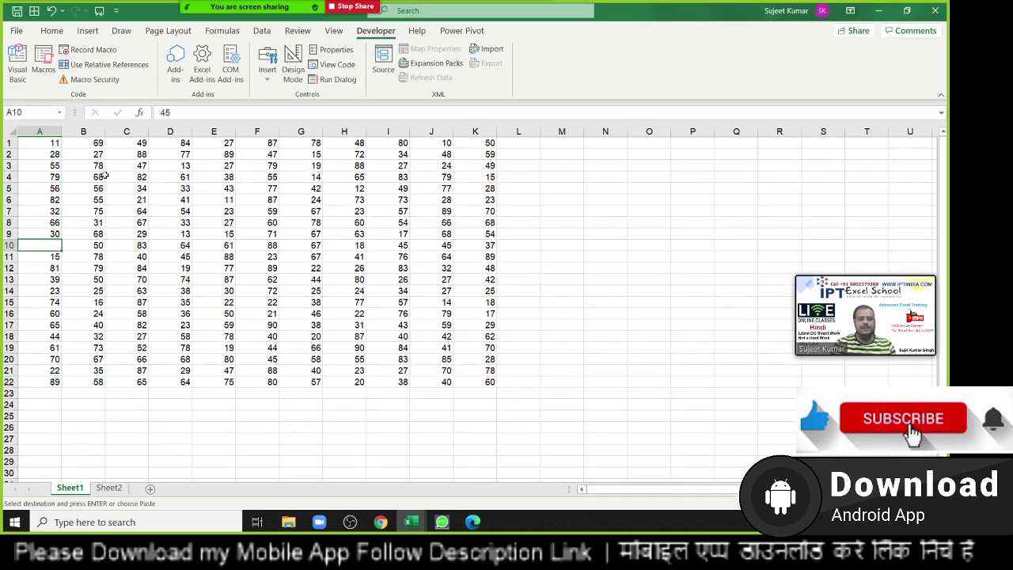
key("ctrl+Up")
key("alt+F11")
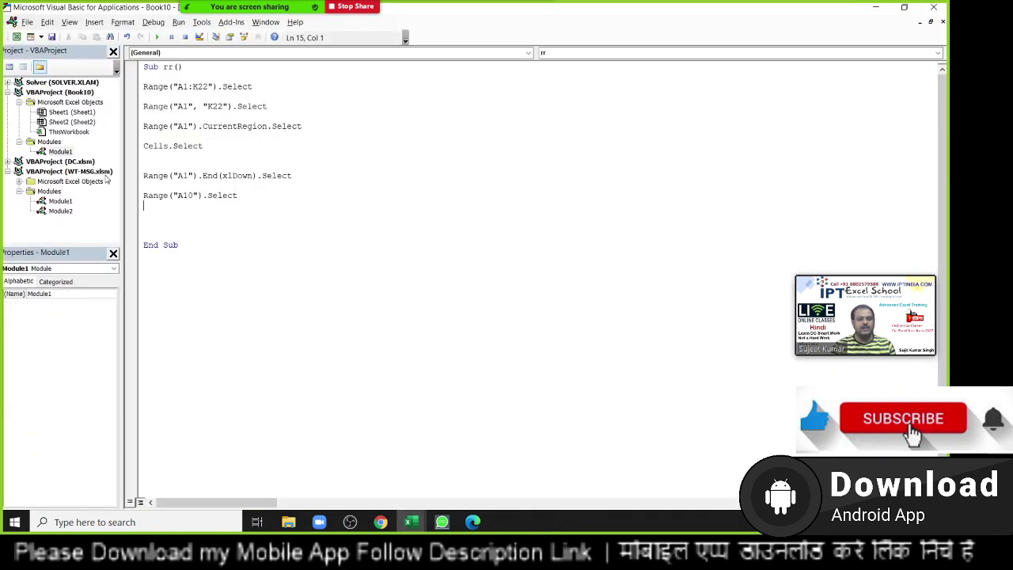
- Mark the End(xlDown) line, then jump down from A1 to show it stops at A9
key("Up")
key("shift+Up")
key("alt+F11")
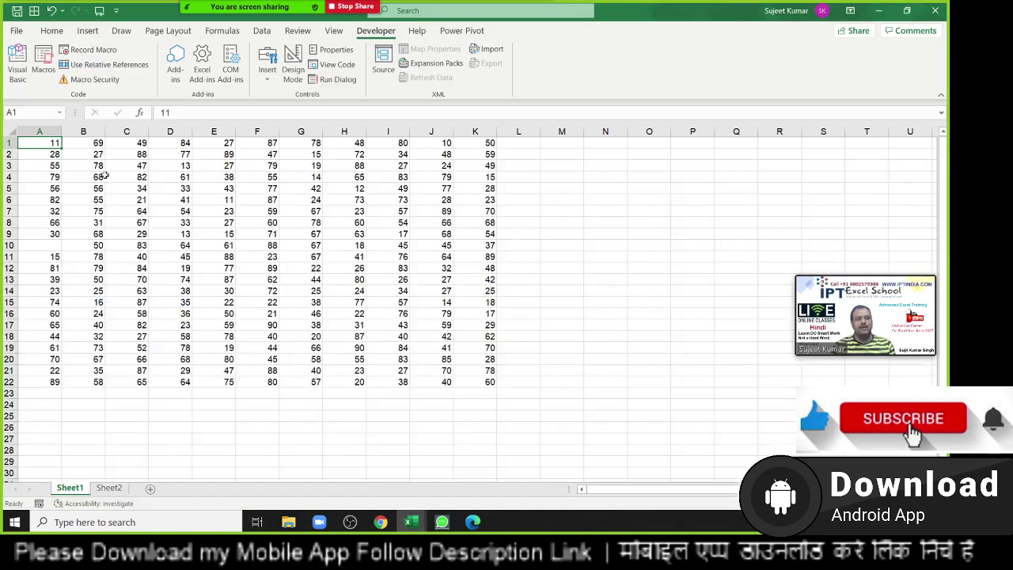
key("ctrl+Down")
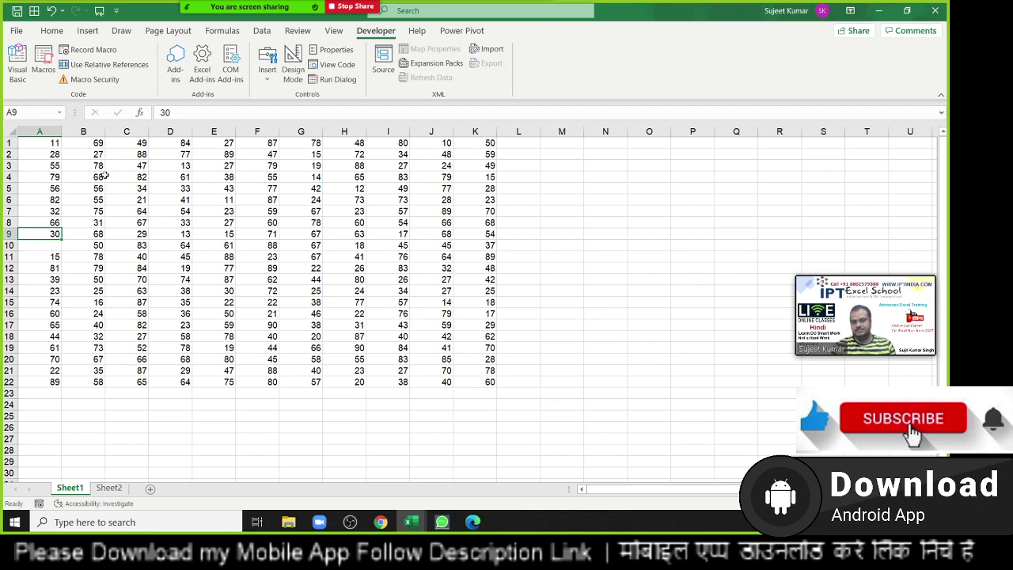
- Add Range("A65000").End(xlUp).Select as the seventh line of macro rr, then return to Sheet1
key("alt+F11")
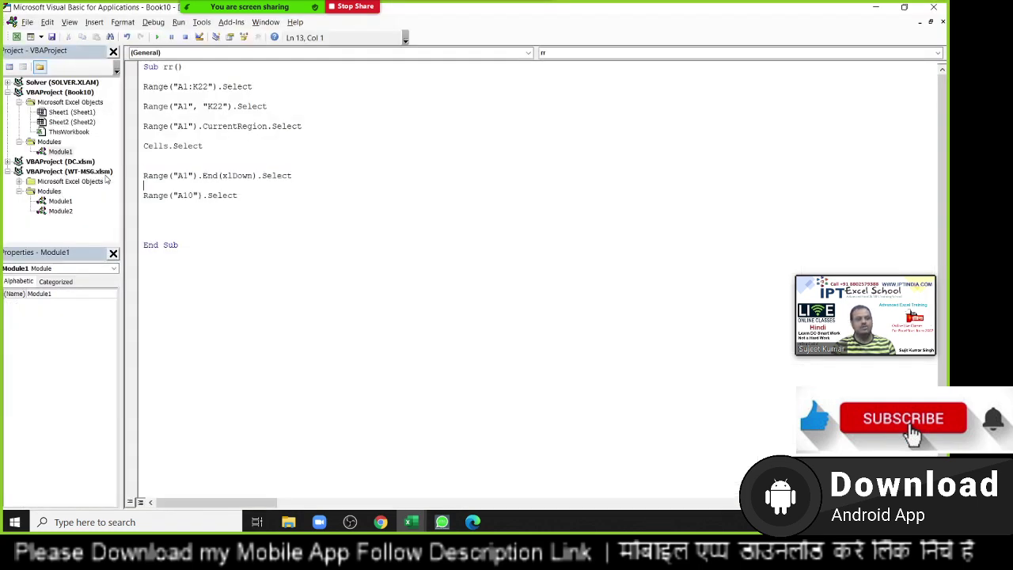
key("Return")
type("ra")
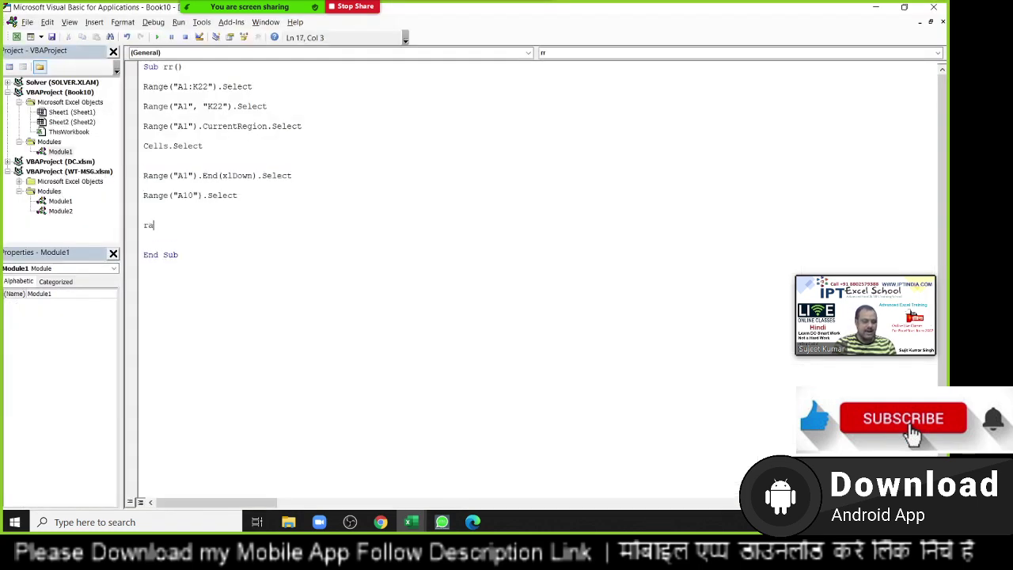
type("nge")
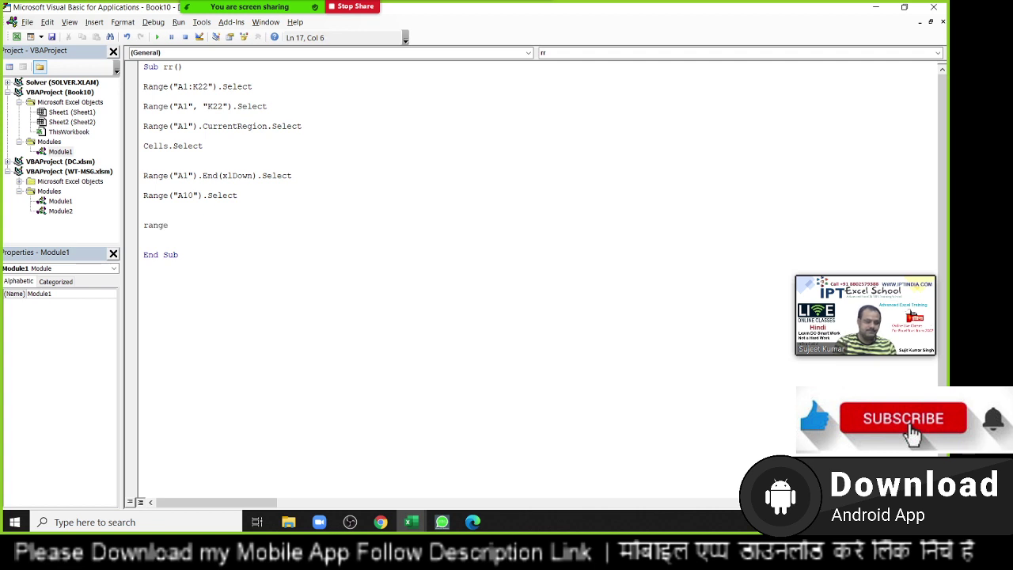
type("(\"")
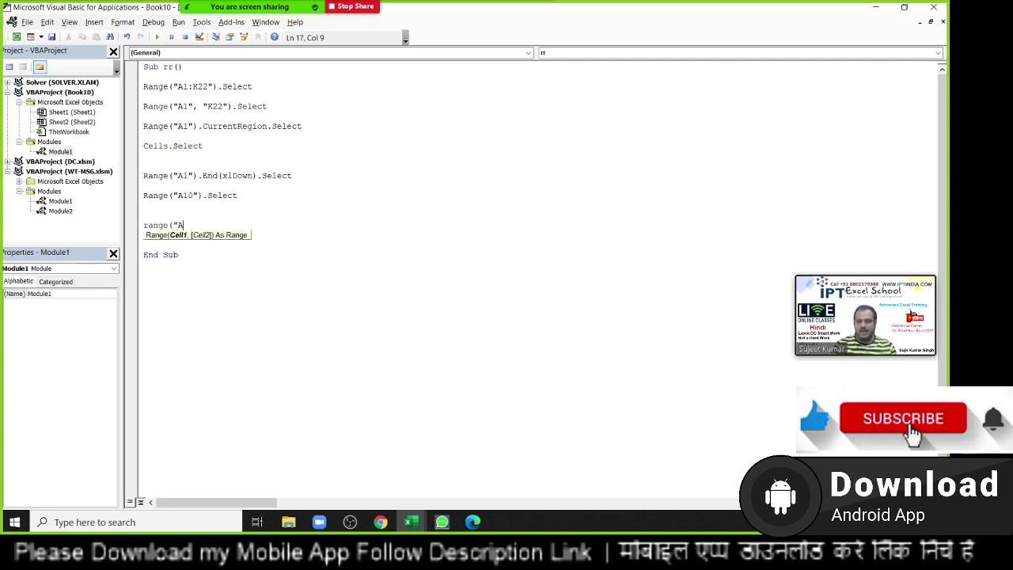
type("A65000")
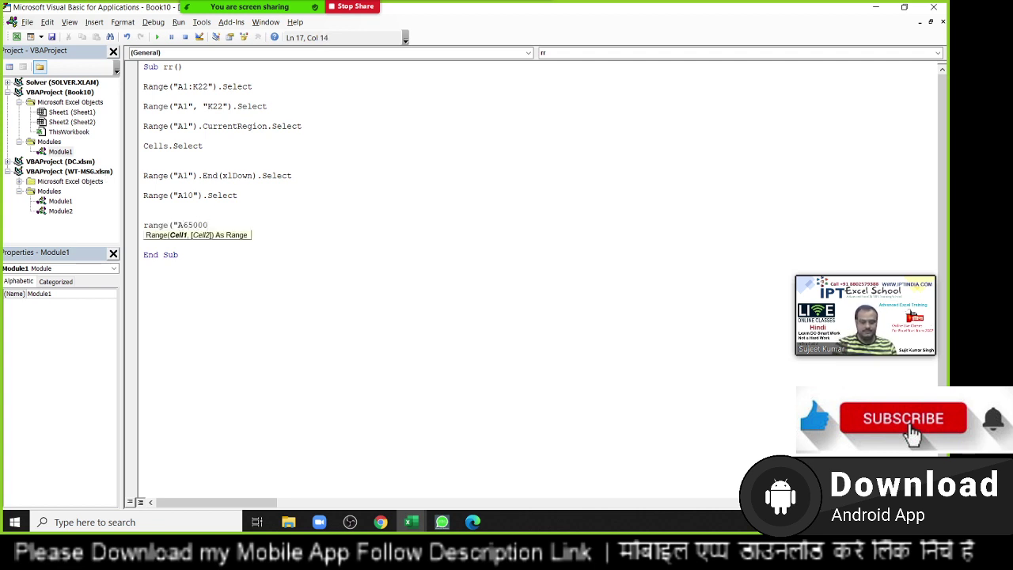
type("\").en")
key("Tab")
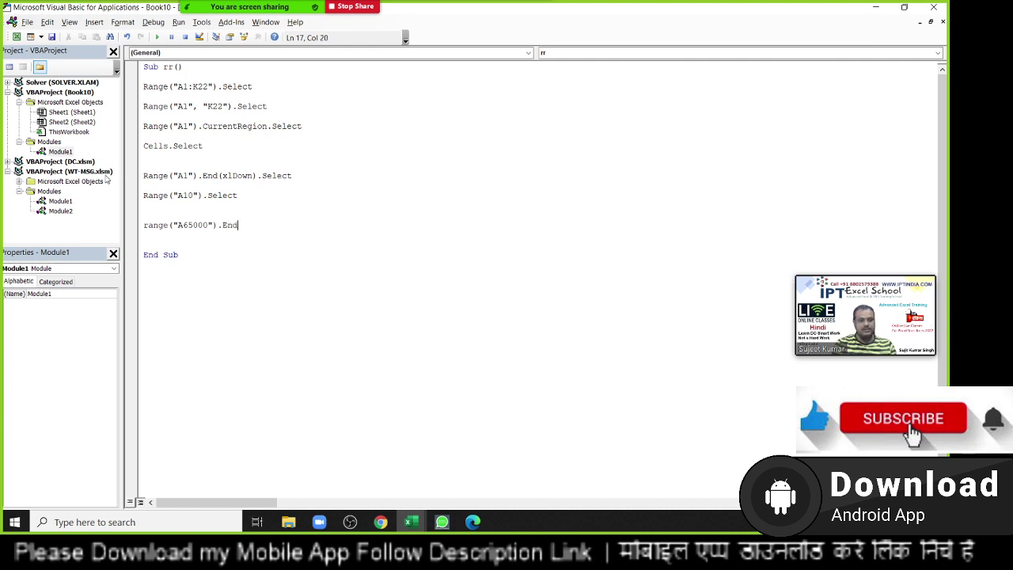
type("(xlu")
key("Tab")
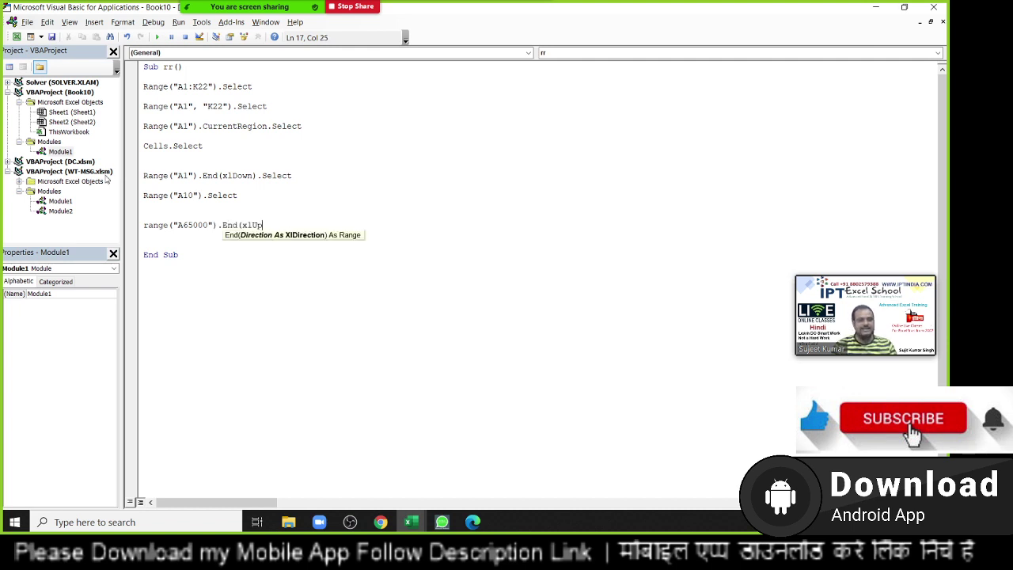
type(").")
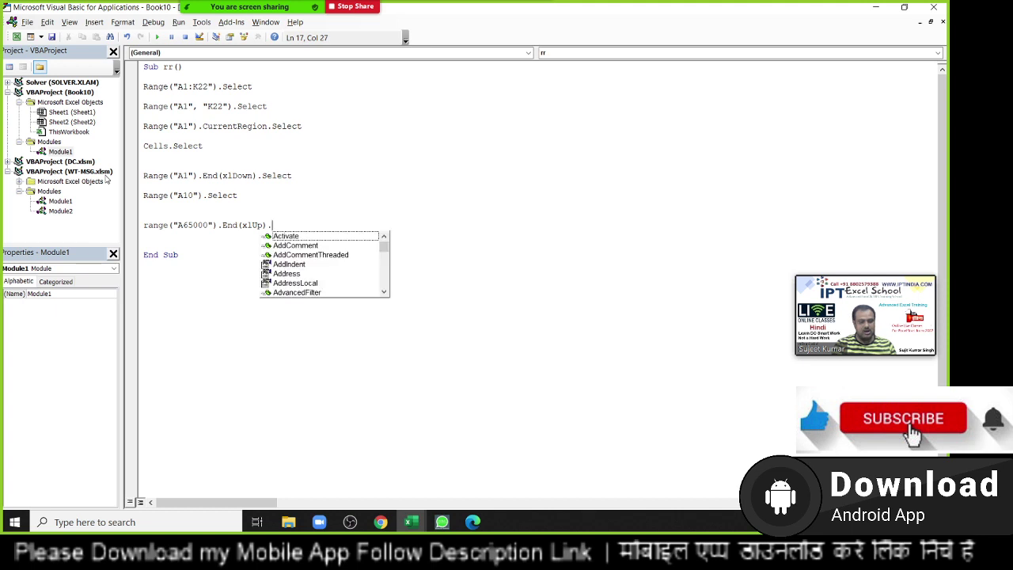
type("se")
key("Tab")
key("Return")
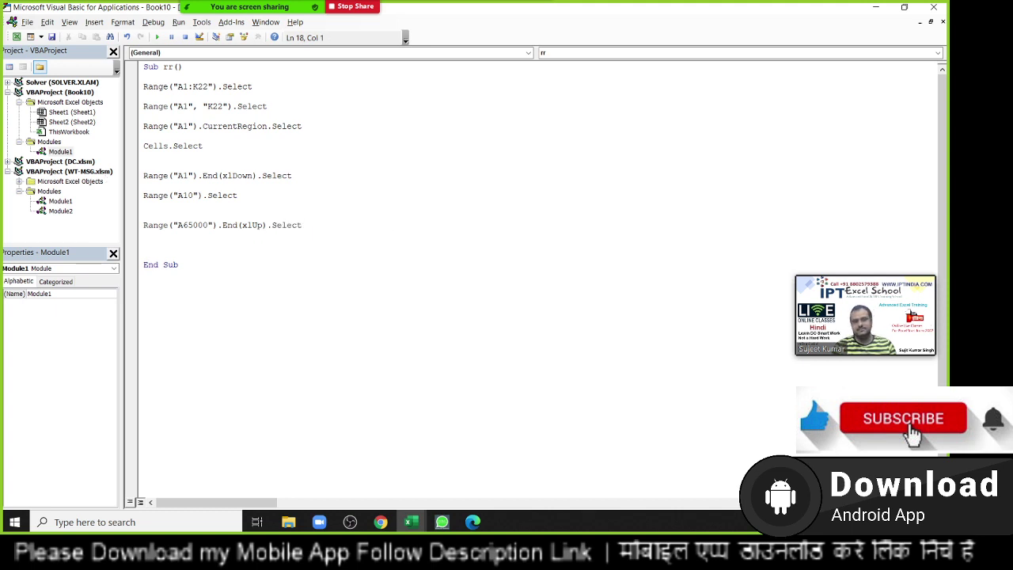
key("alt+F11")
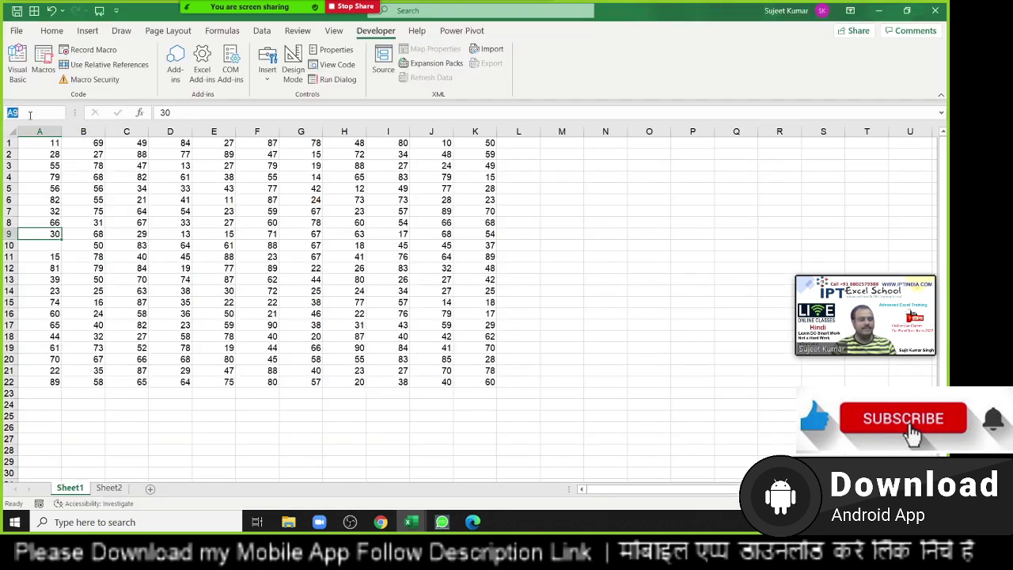
- From cell A65000, jump up to A22, the last filled cell in column A, then return to the macro
type("a65000")
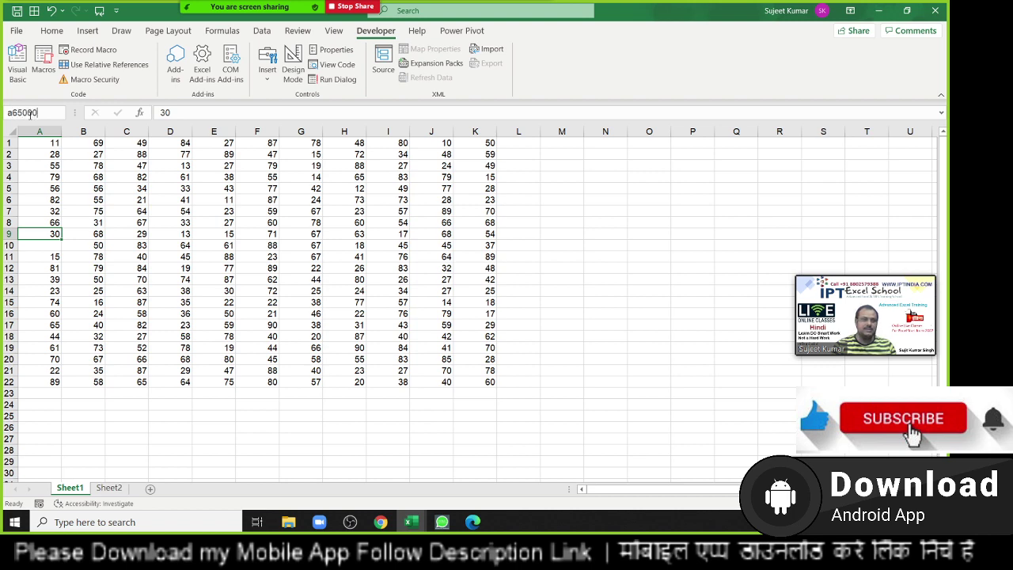
key("Return")
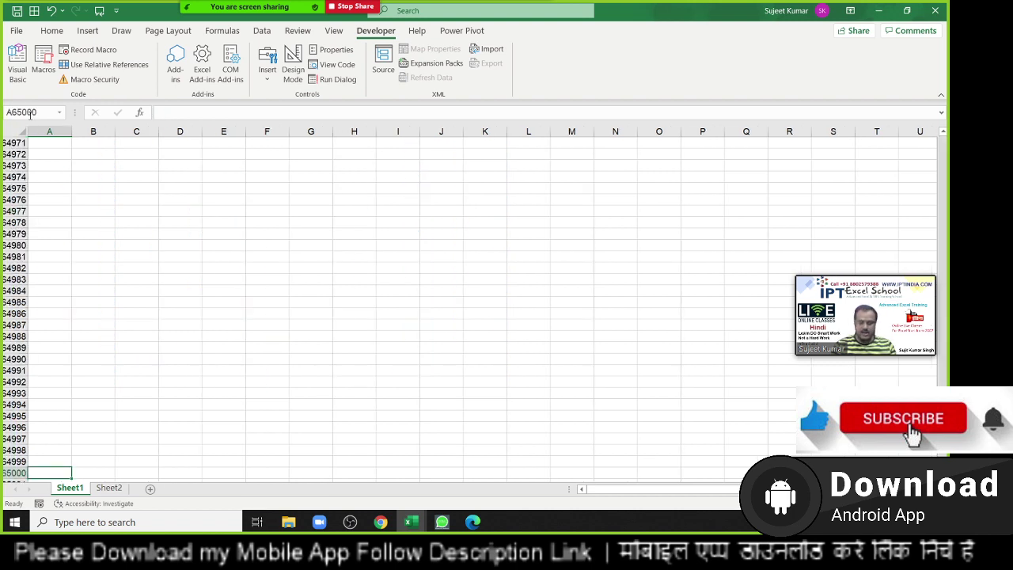
key("ctrl+Up")
scroll(11, 131, "up", 4)
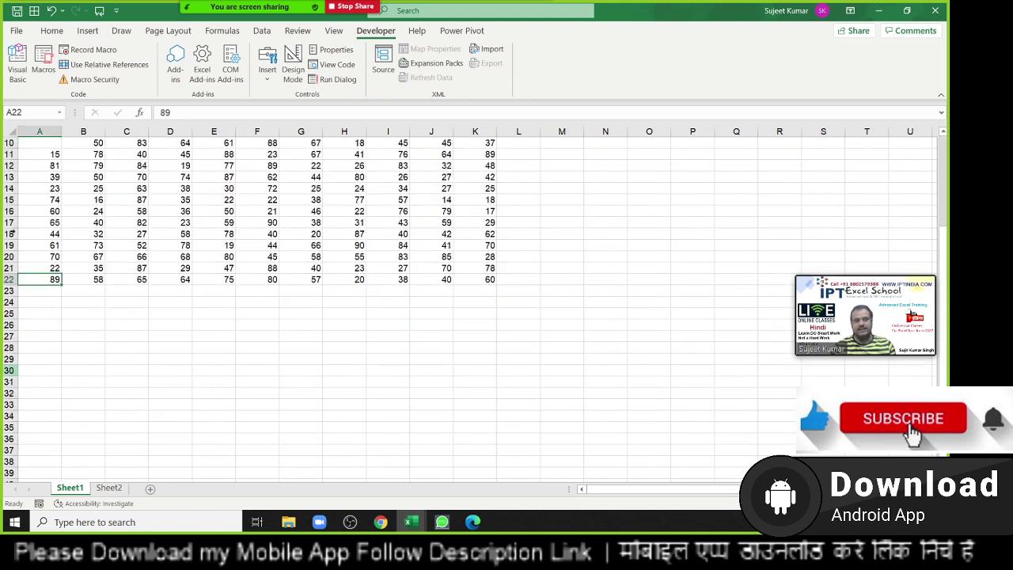
scroll(11, 131, "up", 3)
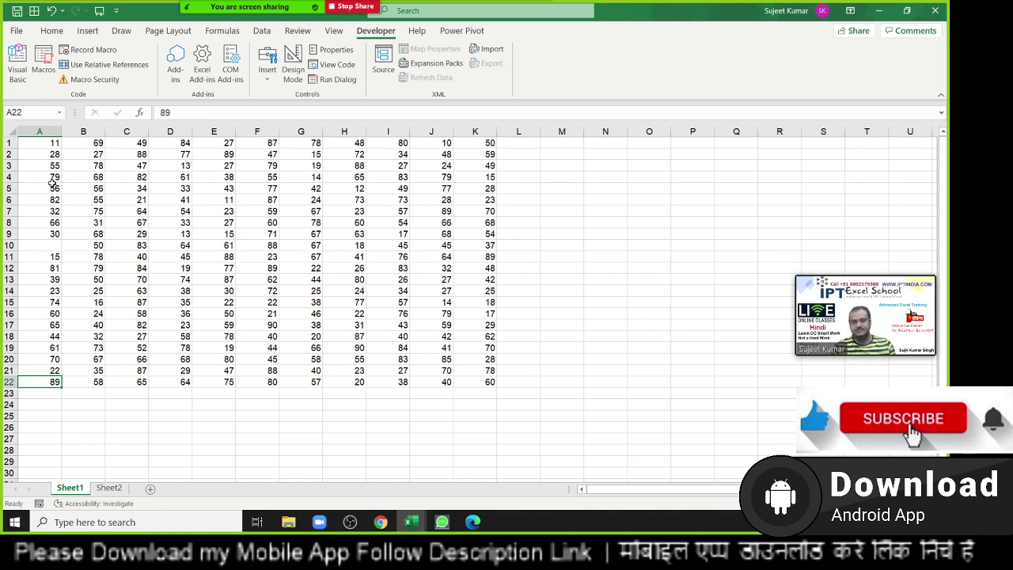
key("alt+F11")
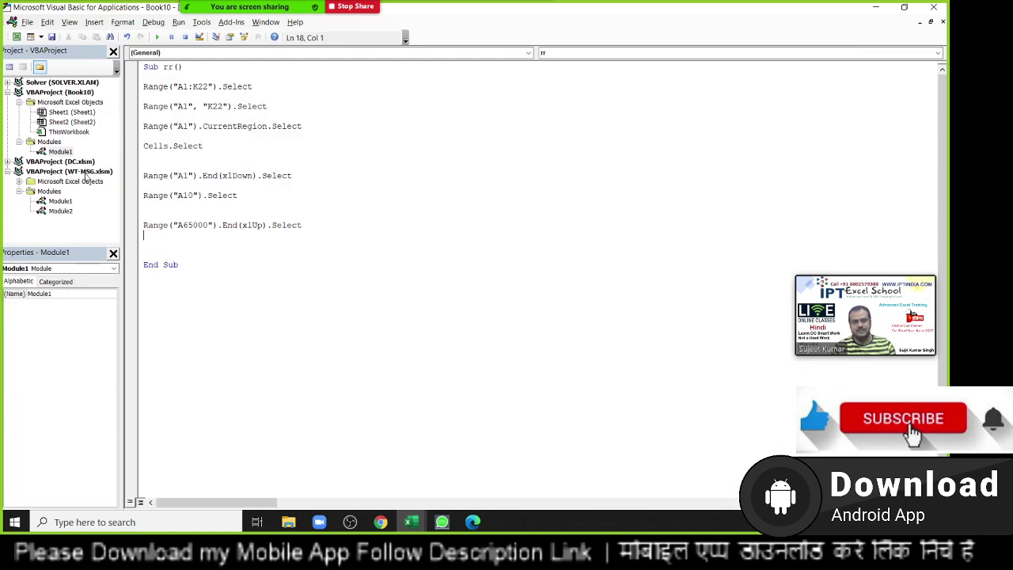
- Check the Range("A65000") line and start a new line beneath it
key("shift+Down")
key("Right")
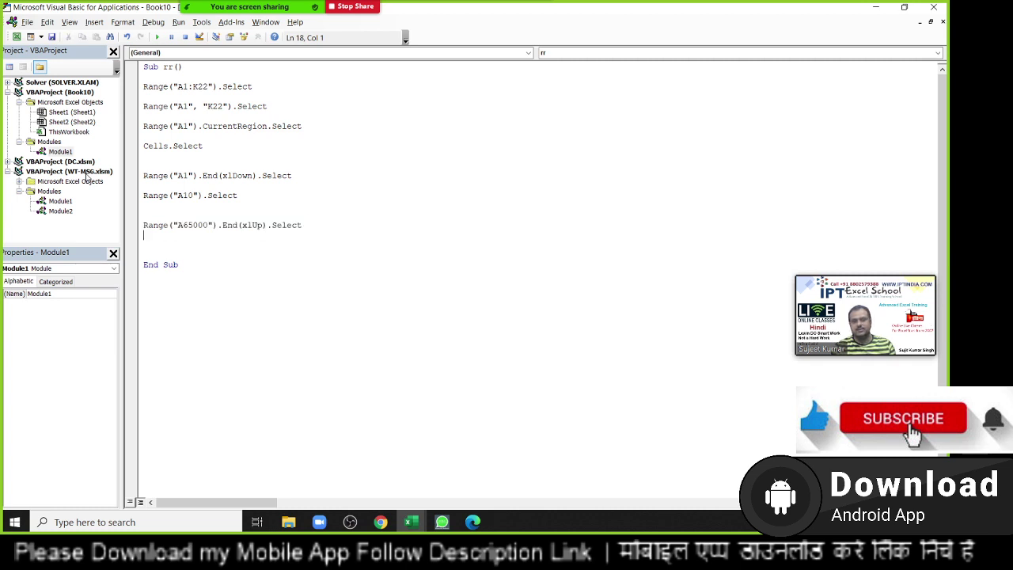
key("Up")
key("shift+Down")
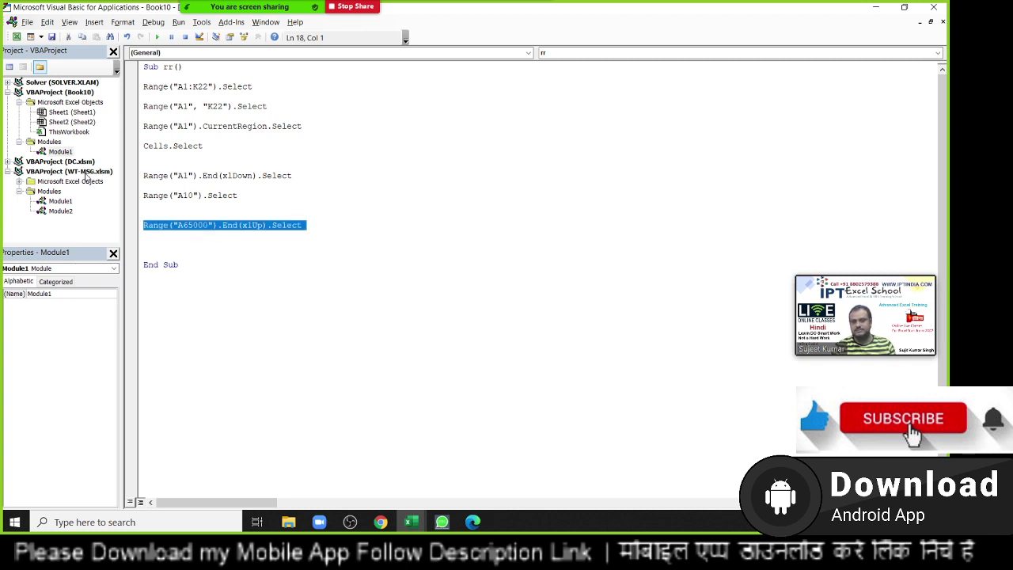
key("Up")
key("Up")
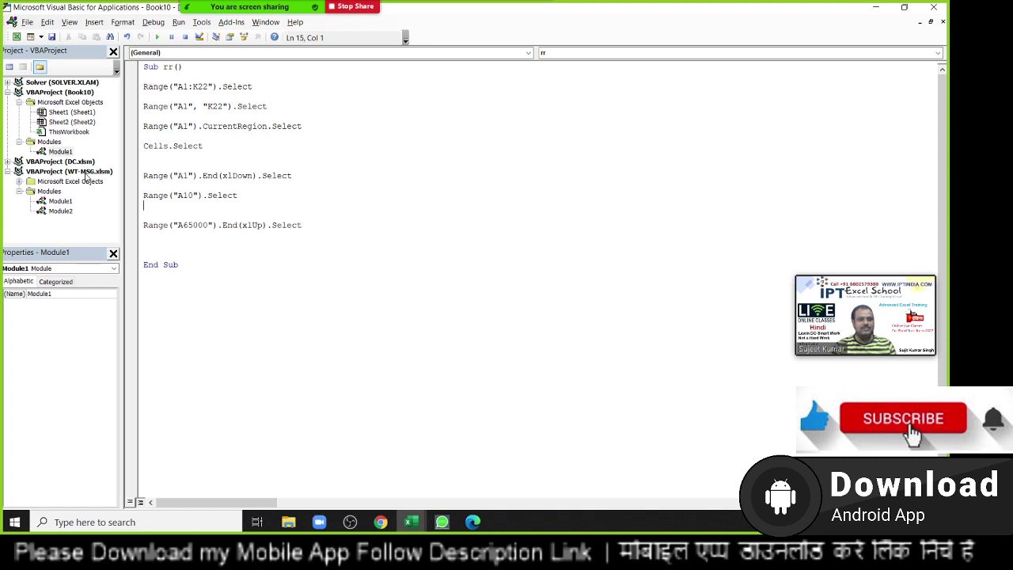
key("Down")
key("Down")
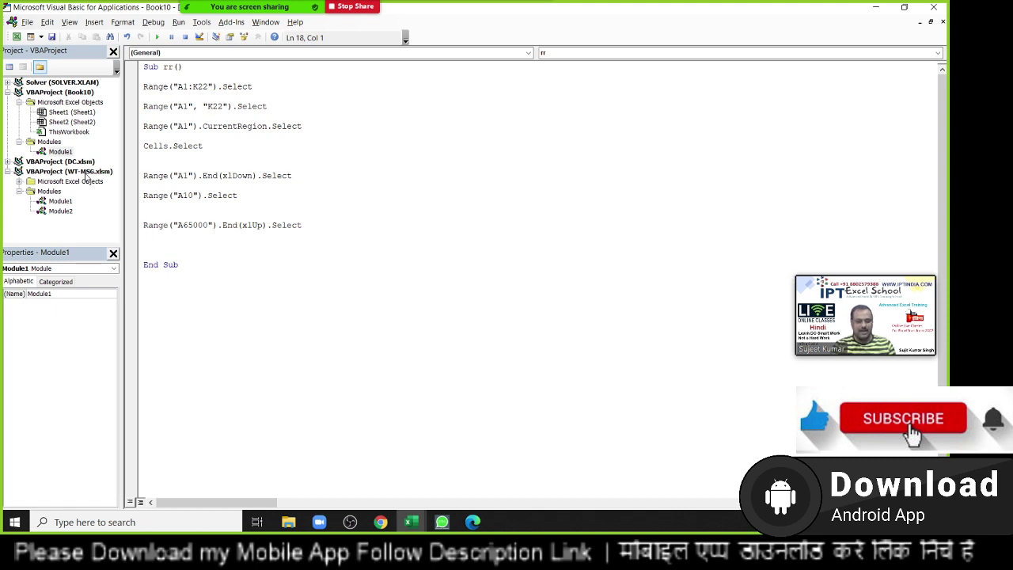
key("Return")
- Draft range("A1").End( to browse the XlDirection choices, then erase it back to 'range'
type("rang")
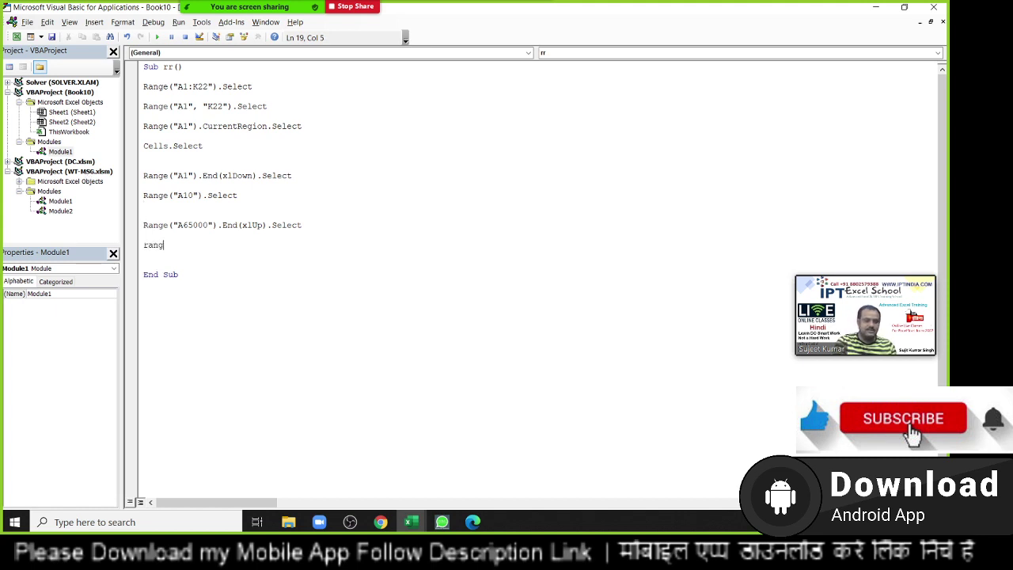
type("e(")
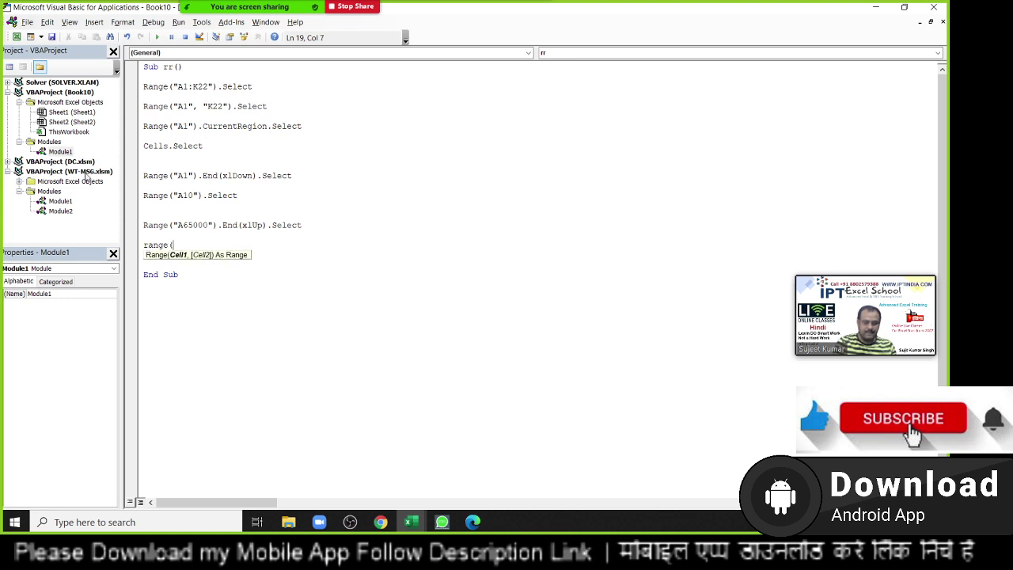
type("\"A1\"")
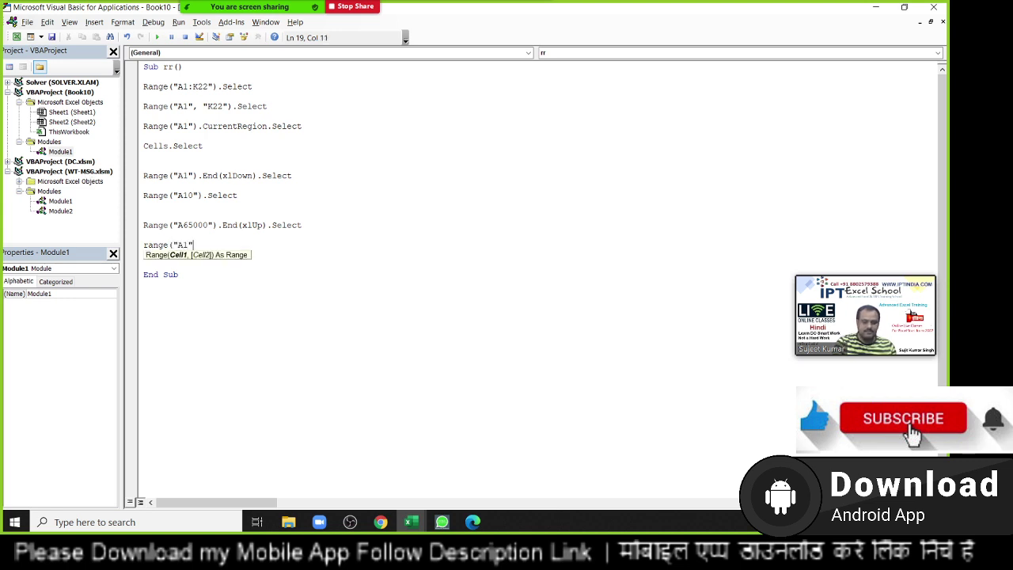
type(").end")
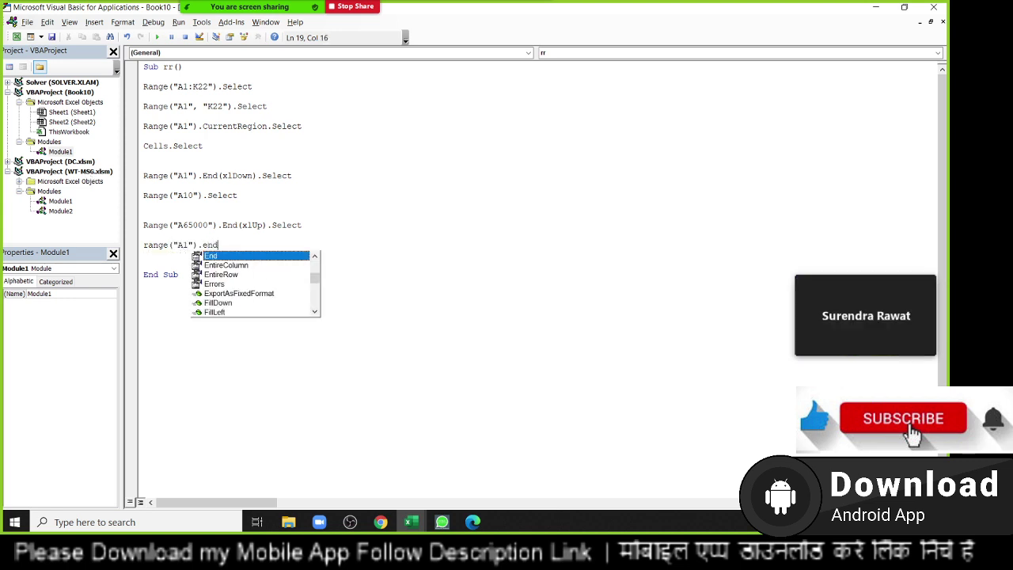
key("Tab")
type("(")
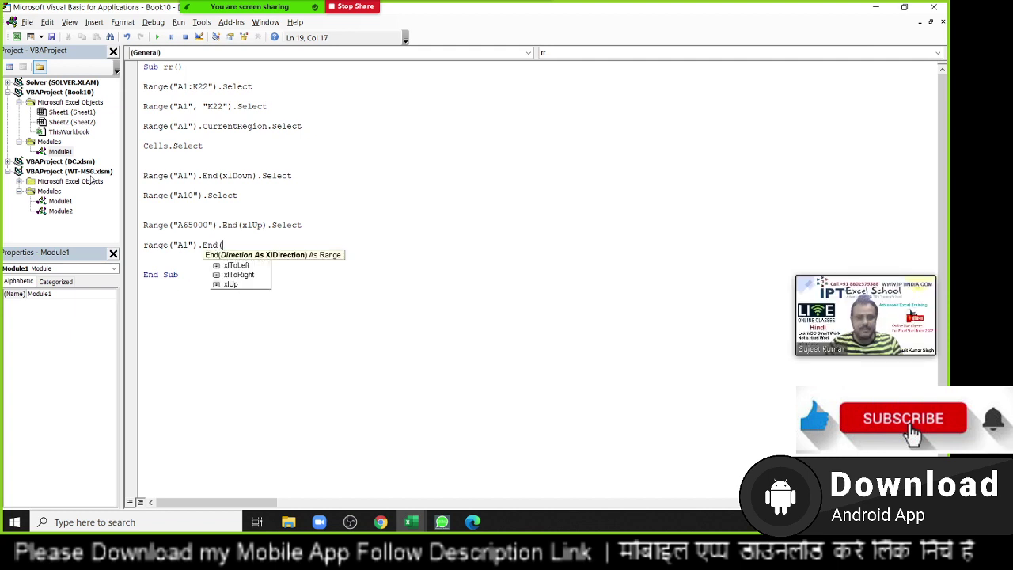
key("Down")
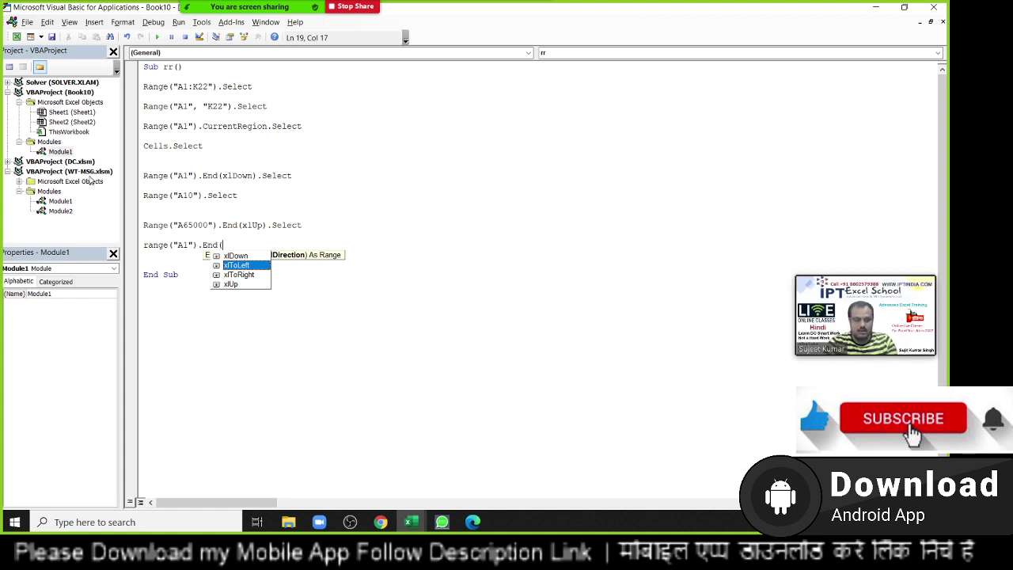
key("BackSpace")
key("BackSpace")
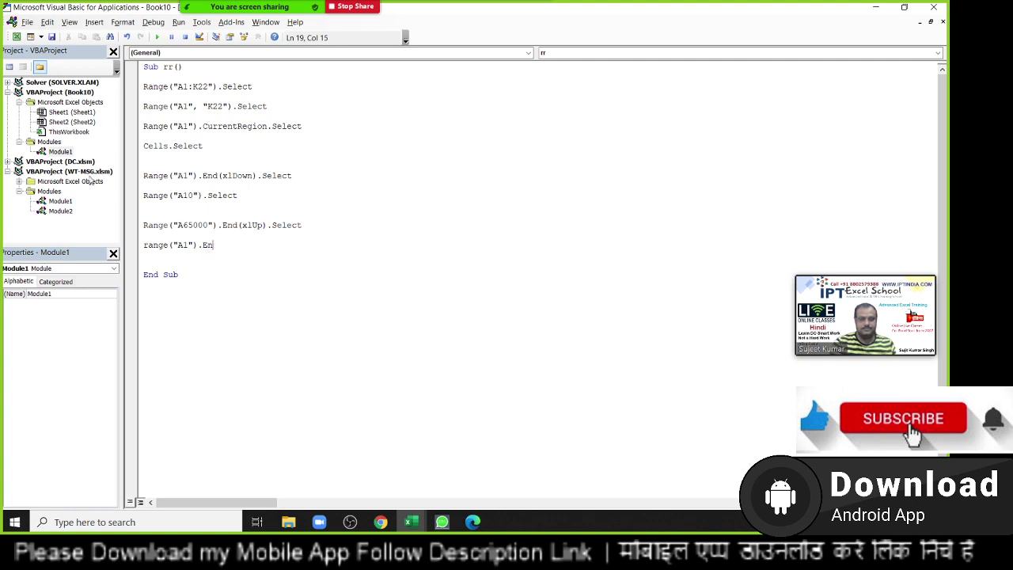
key("BackSpace")
key("BackSpace")
key("BackSpace")
key("BackSpace")
key("BackSpace")
key("BackSpace")
key("BackSpace")
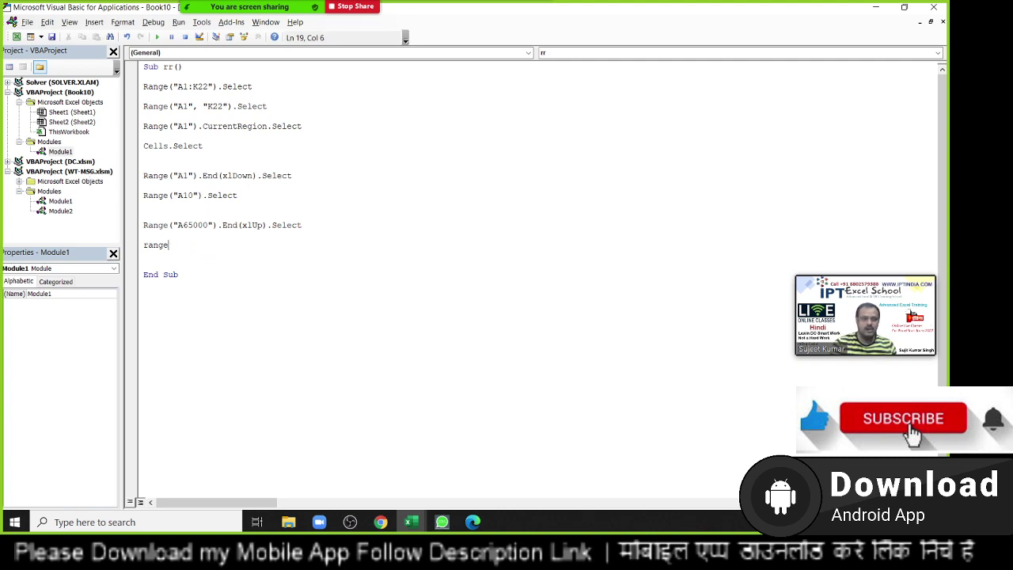
key("BackSpace")
key("BackSpace")
key("BackSpace")
key("BackSpace")
key("BackSpace")
key("Return")
- In Sheet1, enter 51 in empty cell A10 and select the whole data block
key("alt+F11")
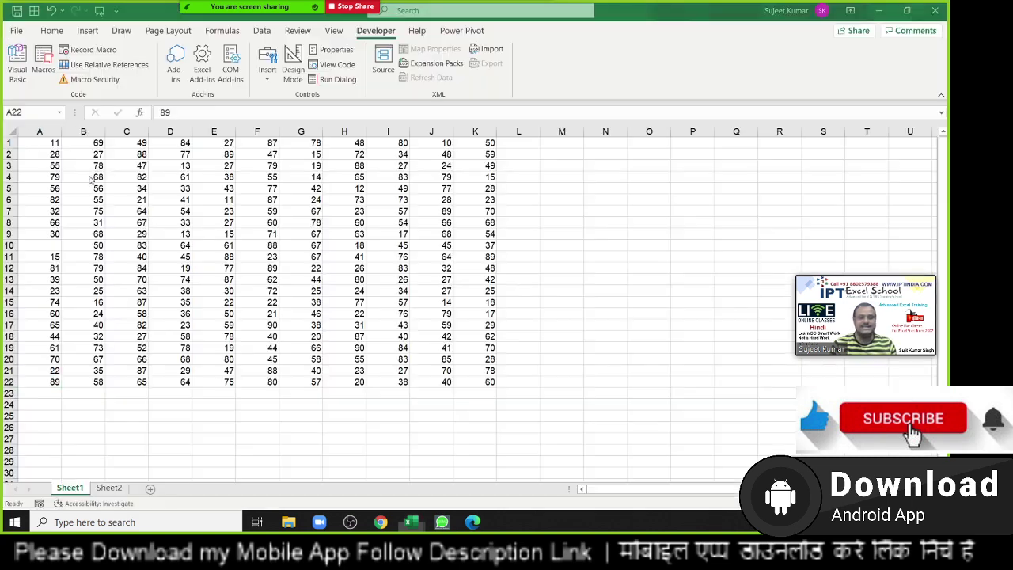
key("ctrl+Up")
key("Up")
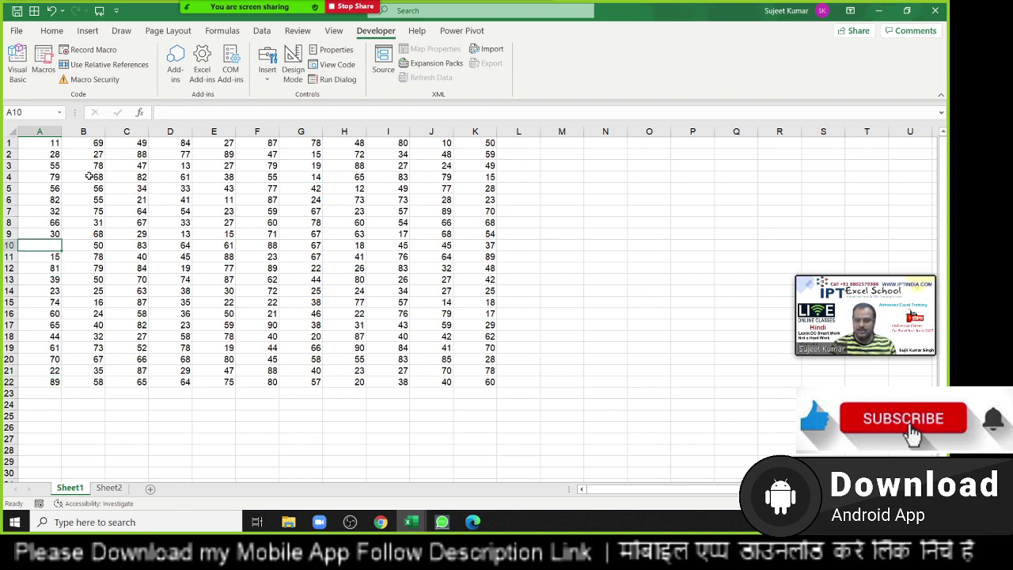
type("51")
key("Return")
key("Up")
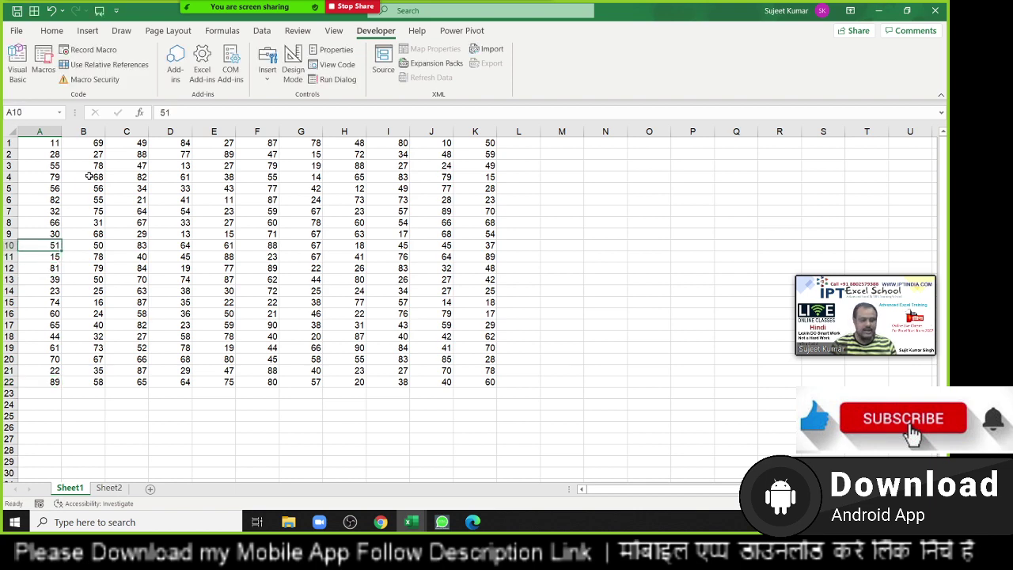
key("ctrl+a")
- Put test 'a' entries in L9, M4 and N2, then see how Ctrl+A selects the region around G2
key("ctrl+q")
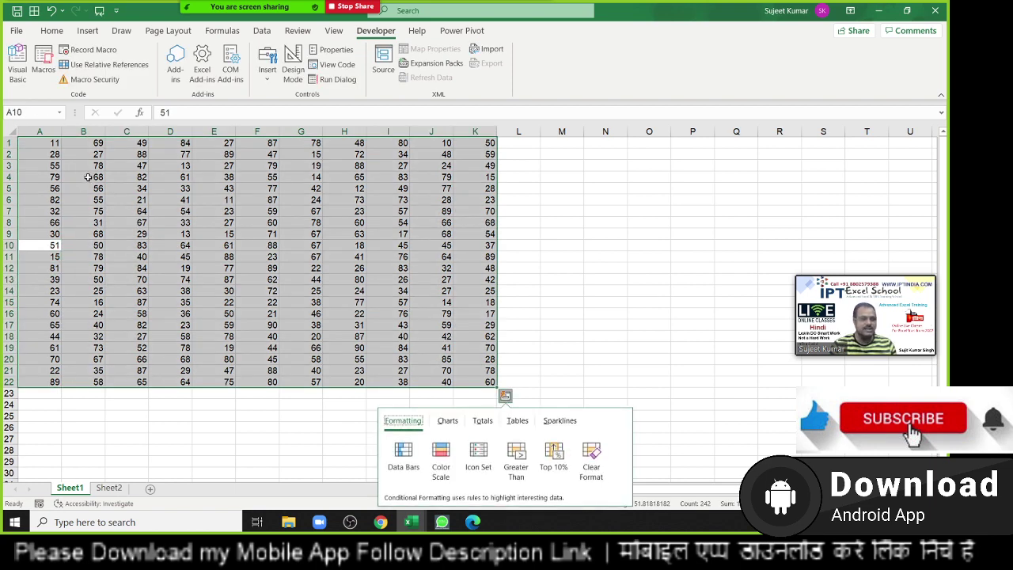
left_click(81, 187)
left_click(520, 230)
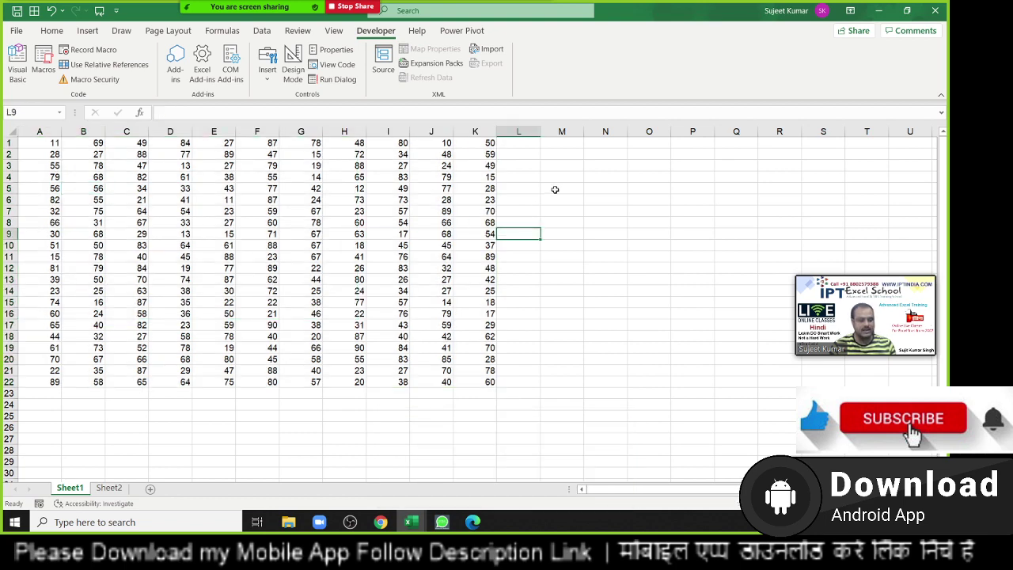
type("a")
left_click(560, 181)
type("a")
left_click(624, 155)
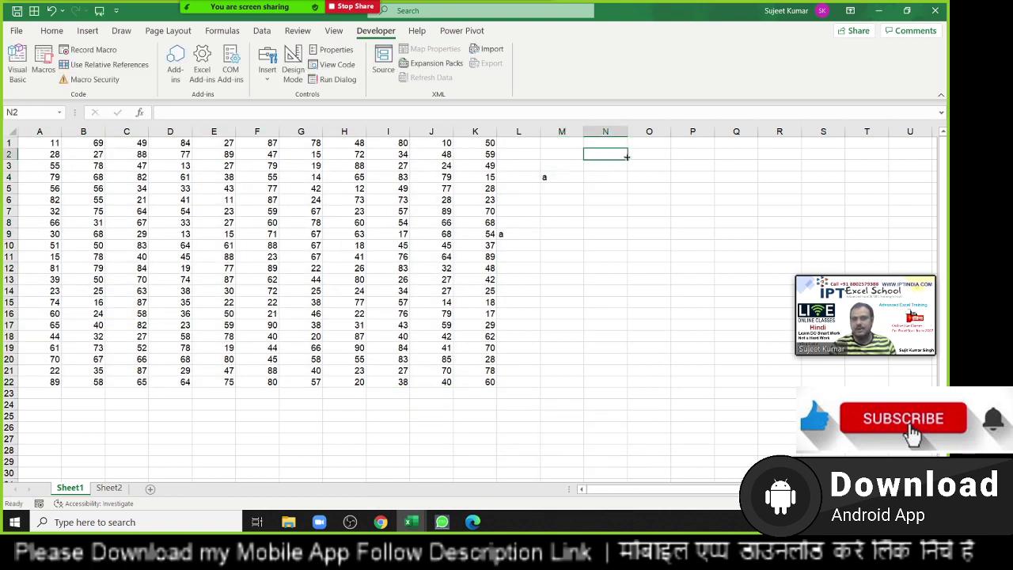
type("a")
left_click(315, 154)
key("ctrl+a")
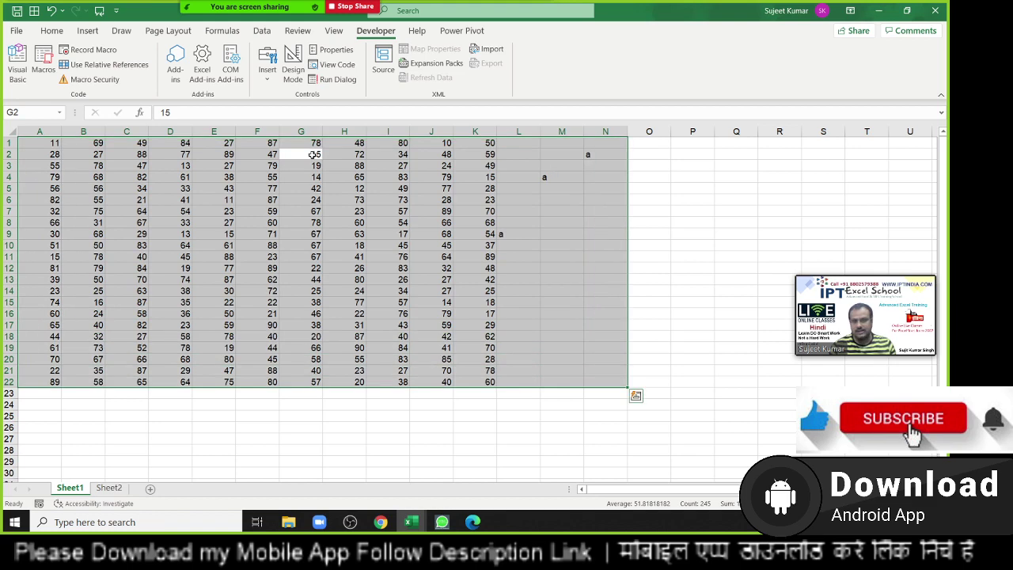
left_click(315, 155)
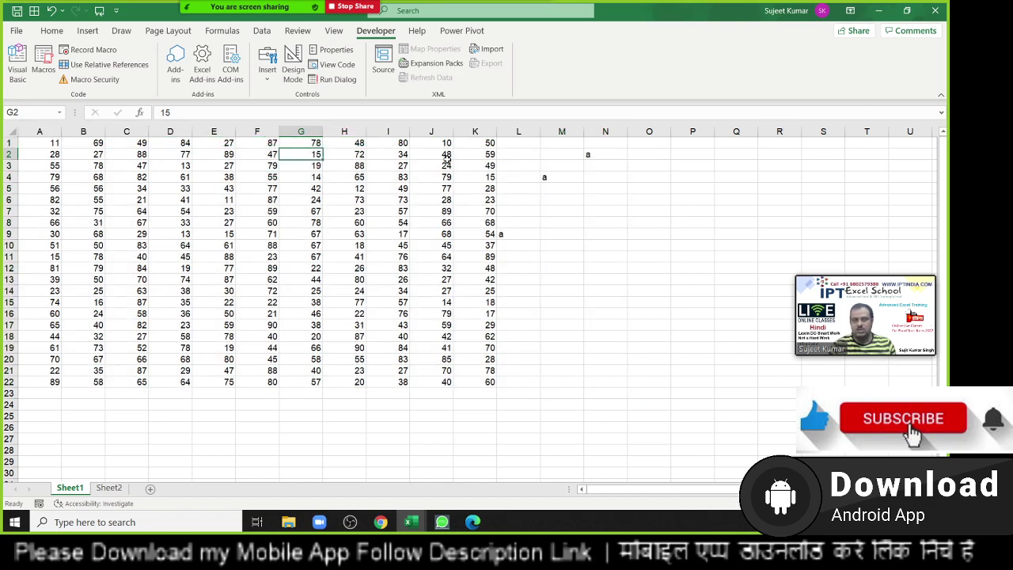
- Clear the stray 'a' entries and select A1:K22 by extending right, then down, from A1
left_click_drag(524, 144, 589, 241)
key("Delete")
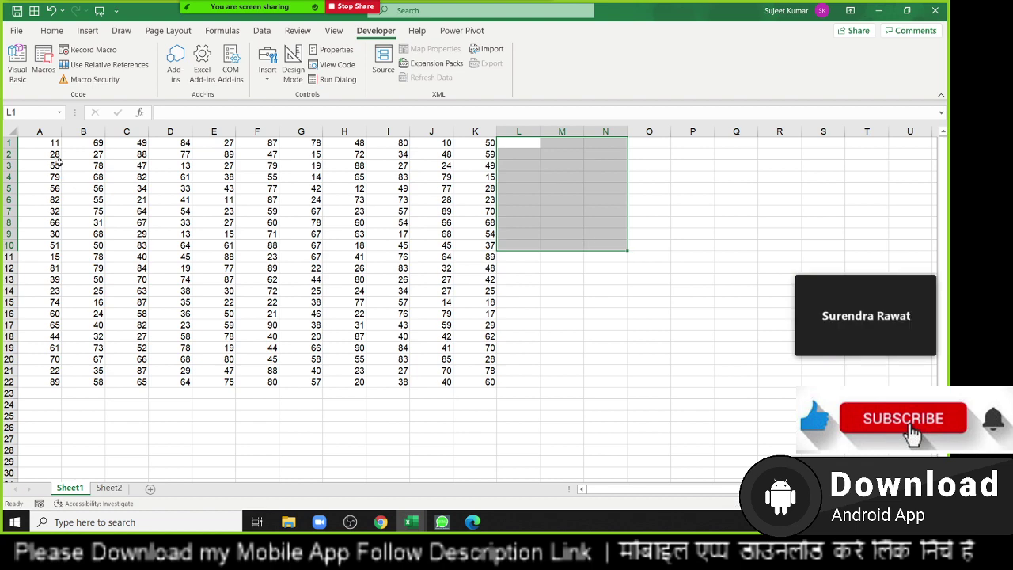
left_click(51, 143)
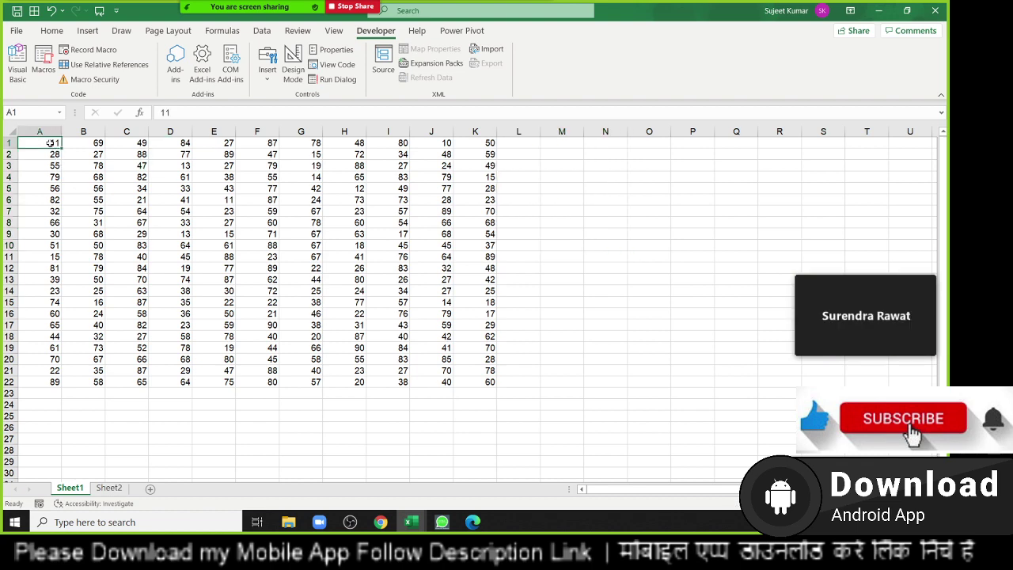
key("ctrl+shift+Right")
key("ctrl+shift+Down")
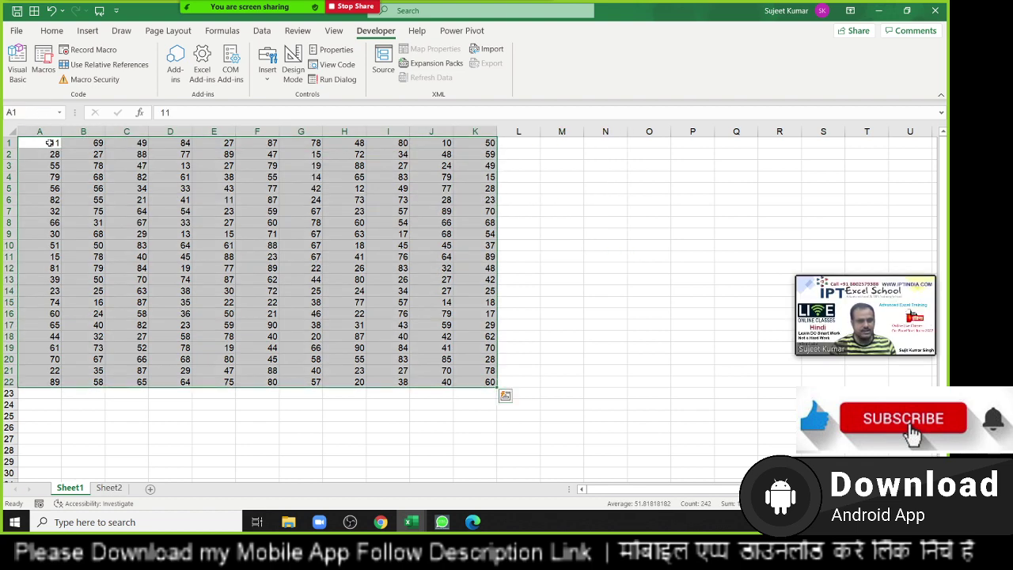
left_click(49, 143)
key("alt+F11")
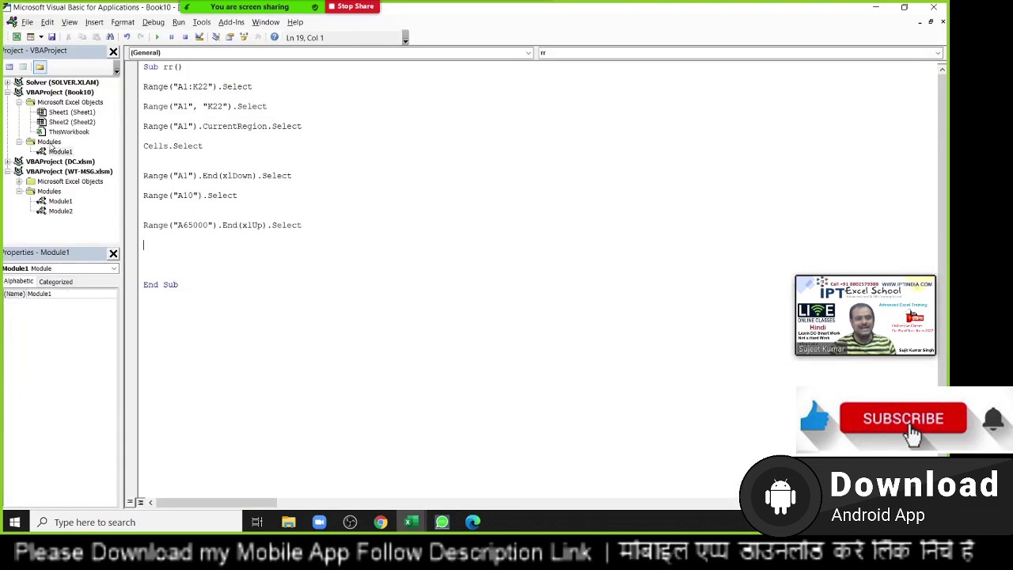
- Write Range("A1", Range("A1").End(xlToLeft)).Select on the blank line after the xlUp statement
key("Up")
key("Up")
key("Up")
key("shift+Down")
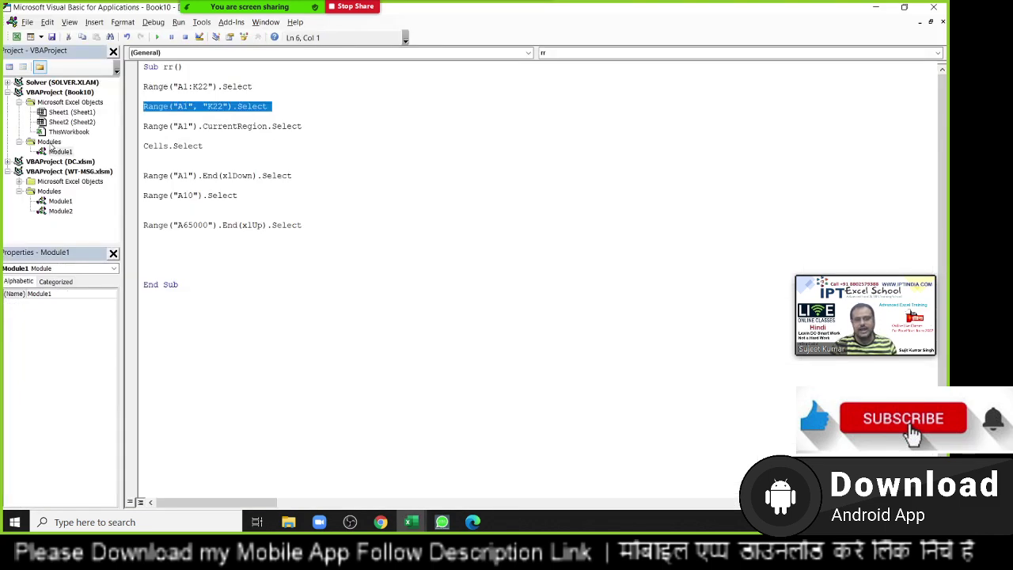
key("Down")
key("Down")
key("Down")
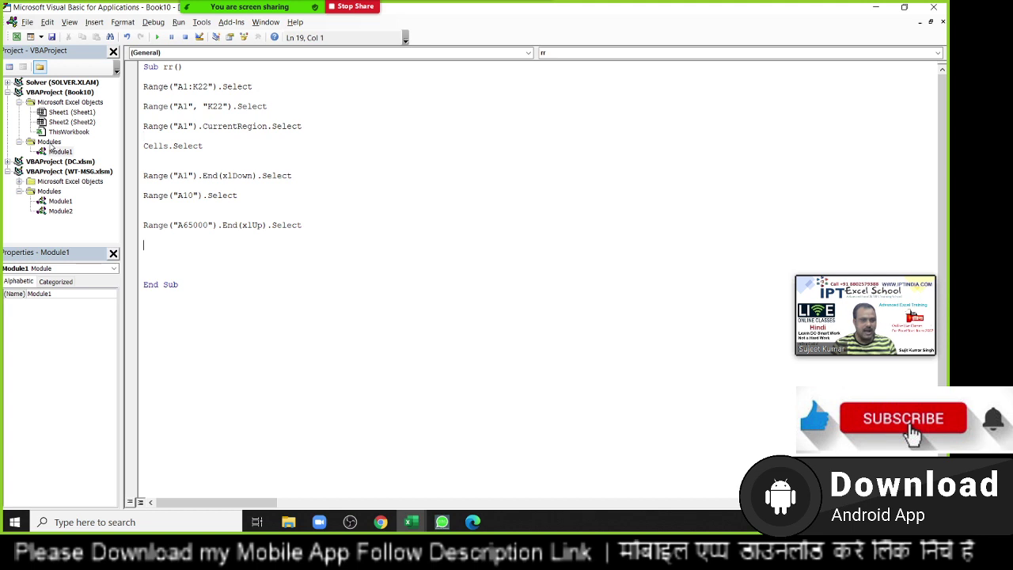
type("range")
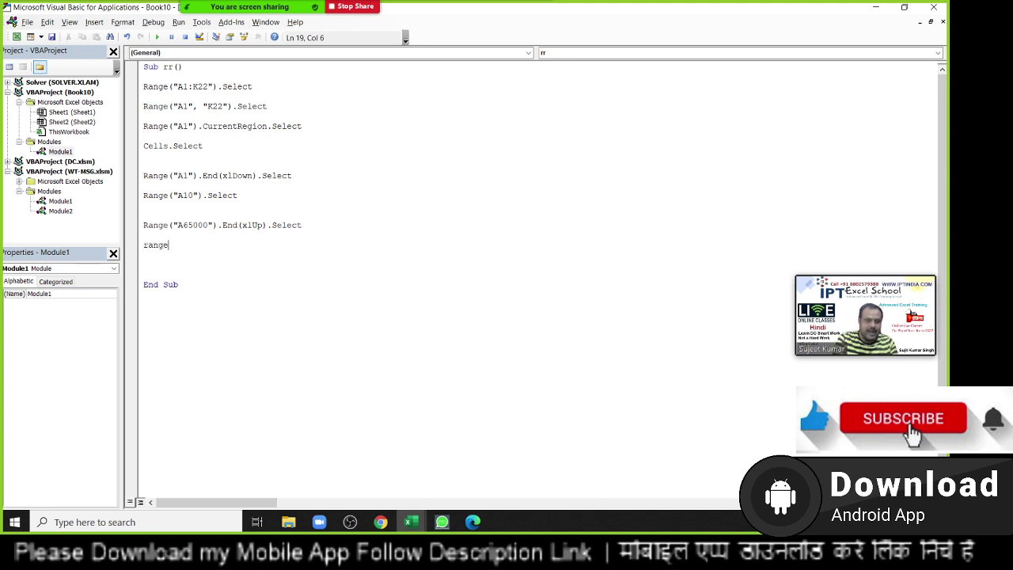
type("(\"A")
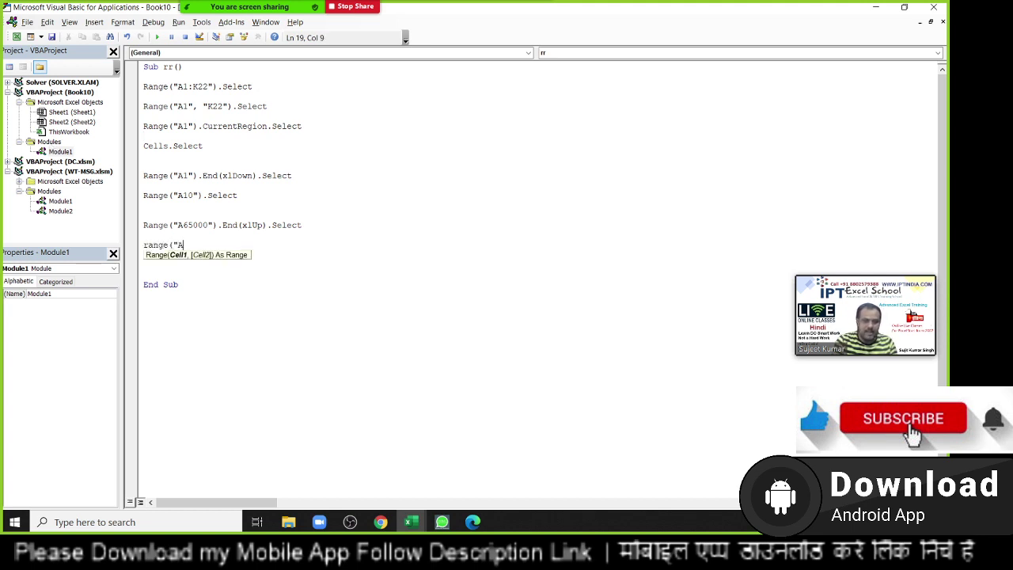
type("1\",")
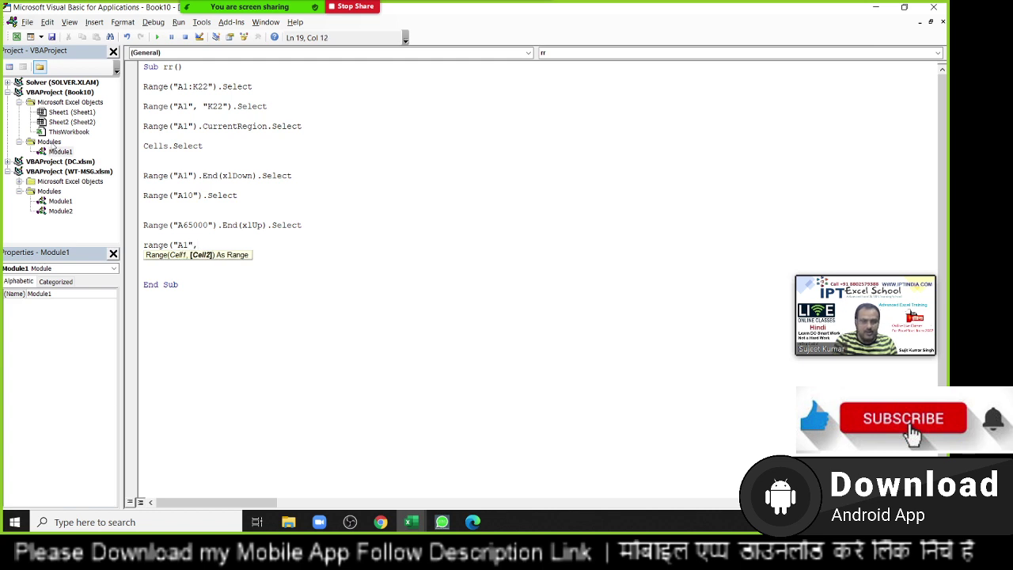
type("range(")
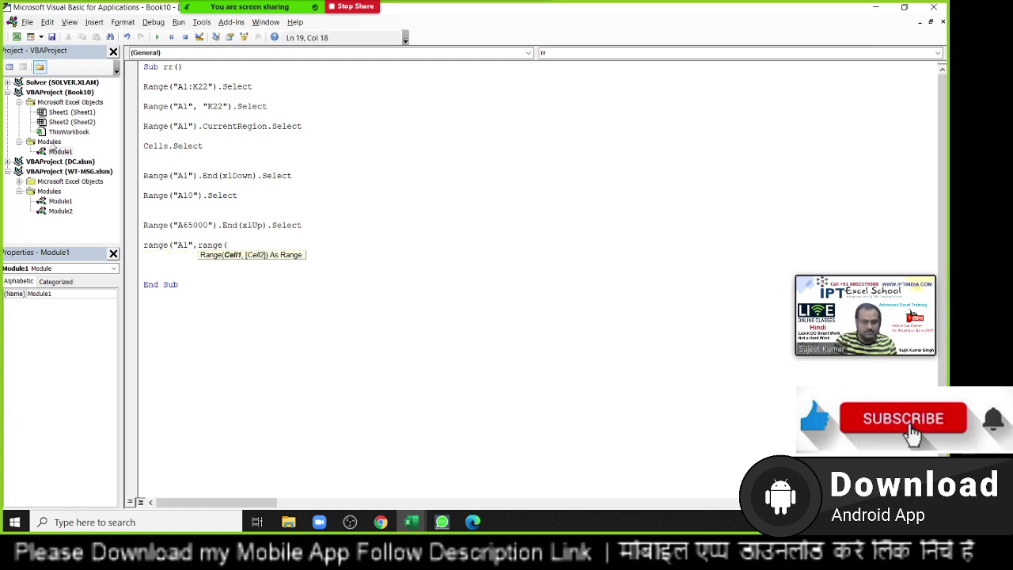
type("a1")
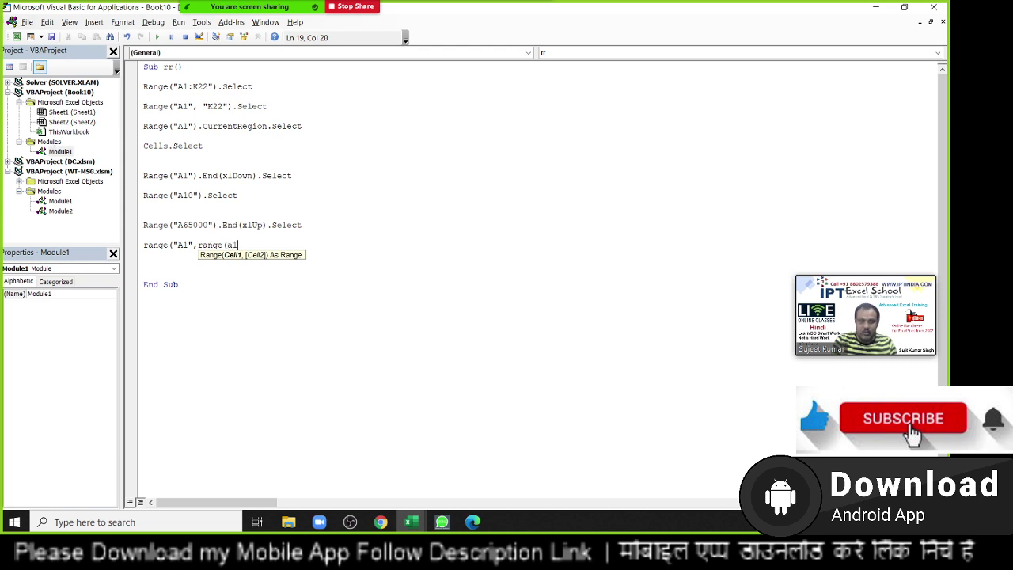
key("BackSpace")
key("BackSpace")
type("\"")
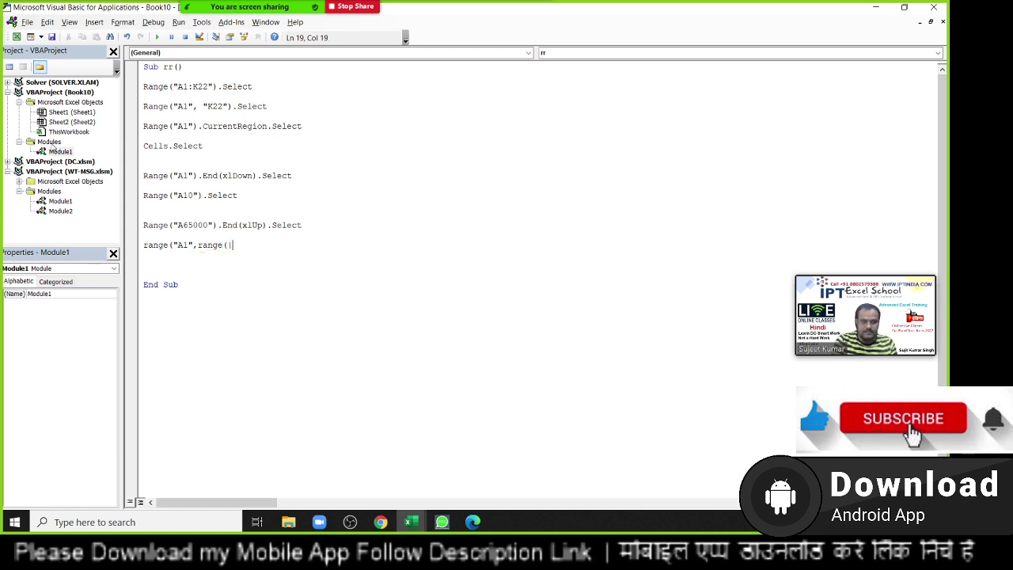
type("A")
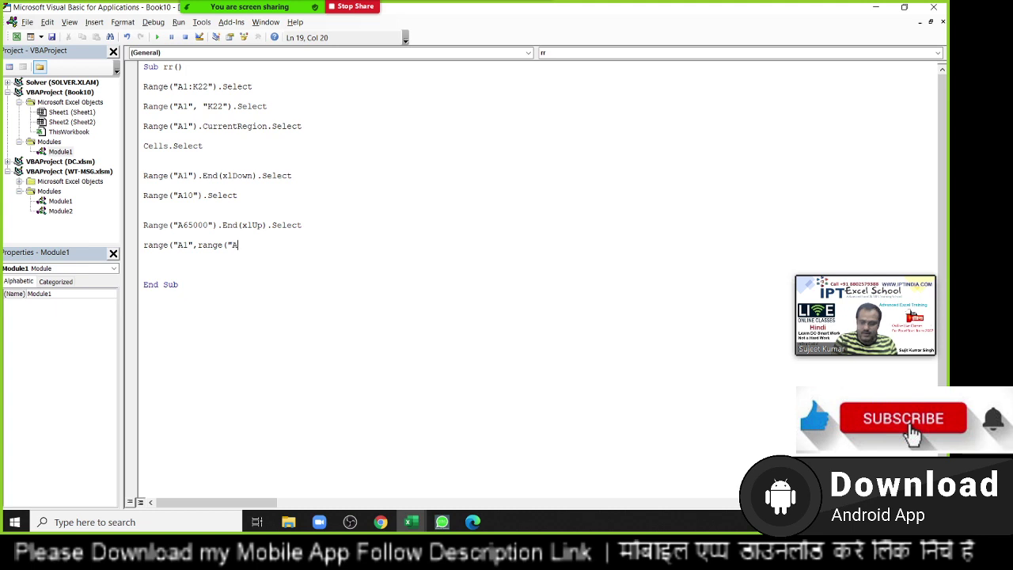
type("1\").")
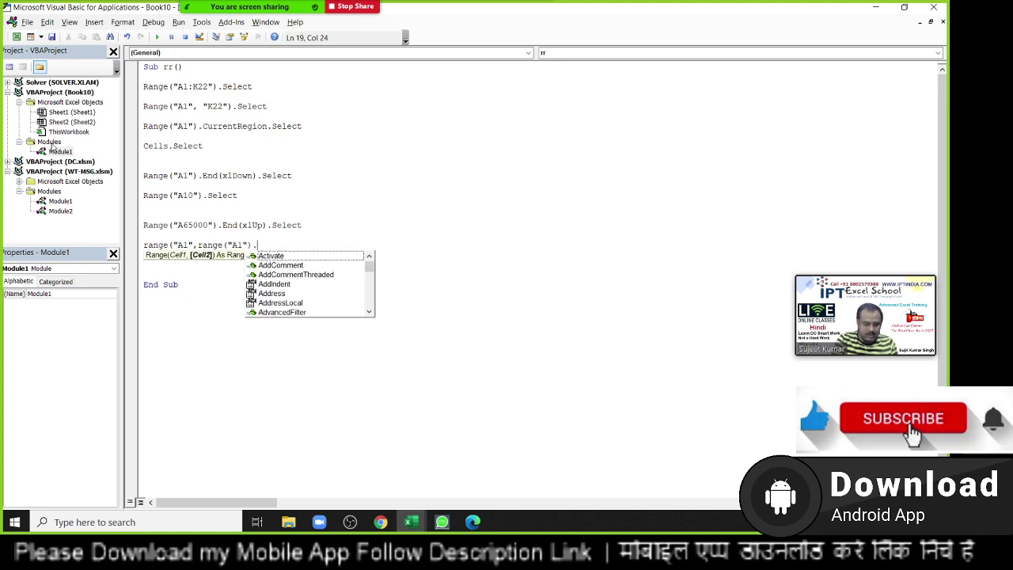
type("End(")
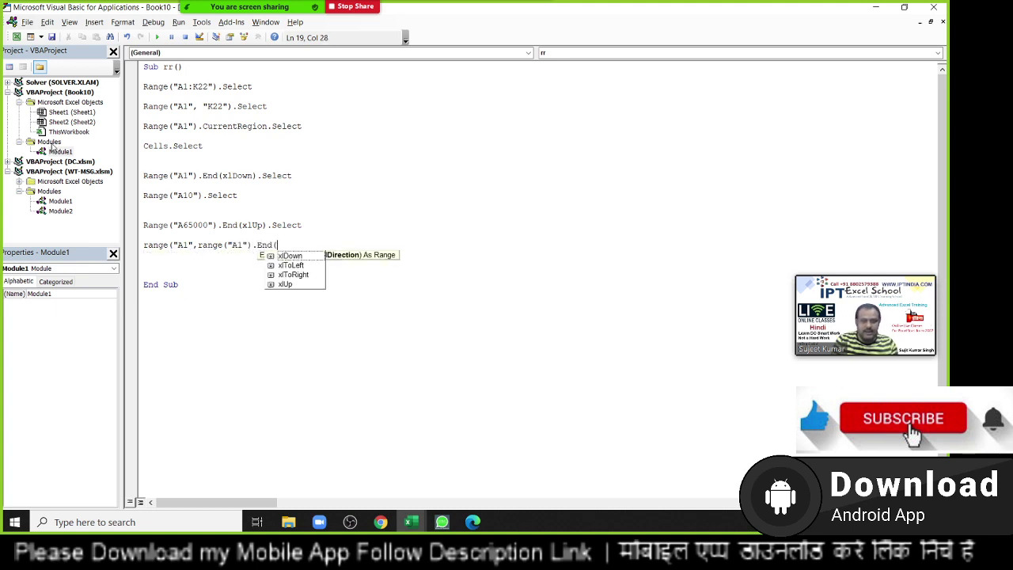
key("Down")
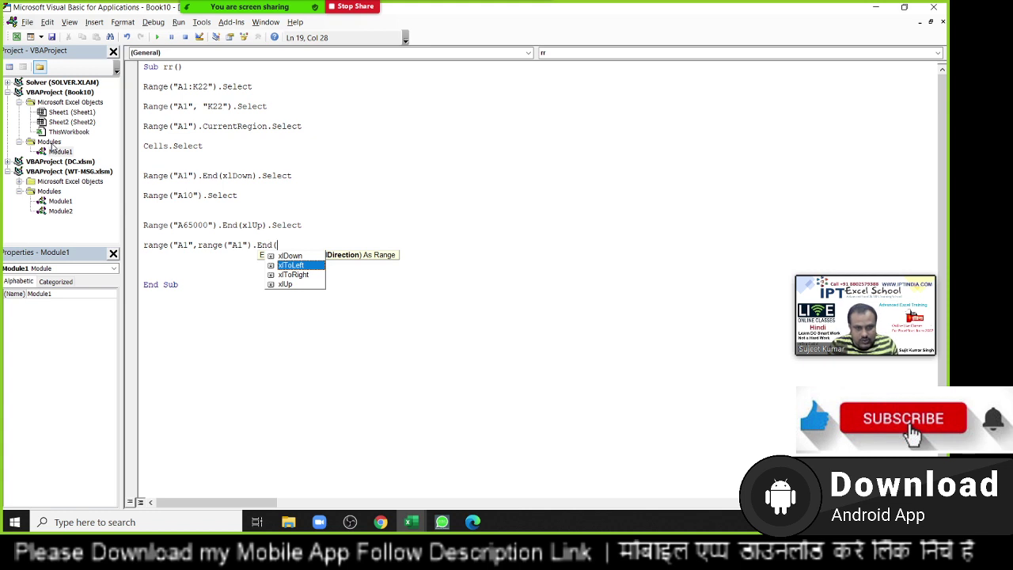
key("Tab")
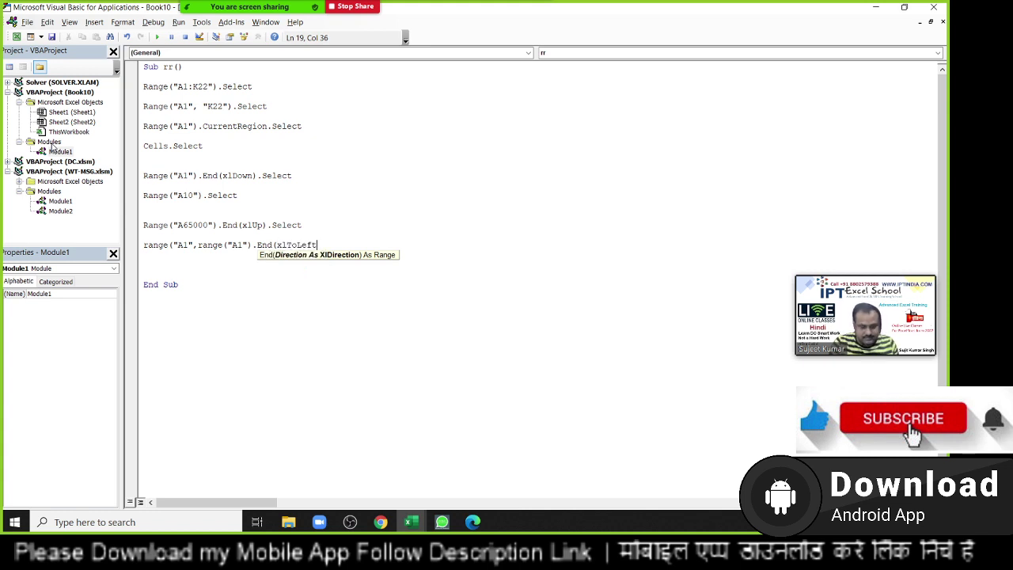
type(")")
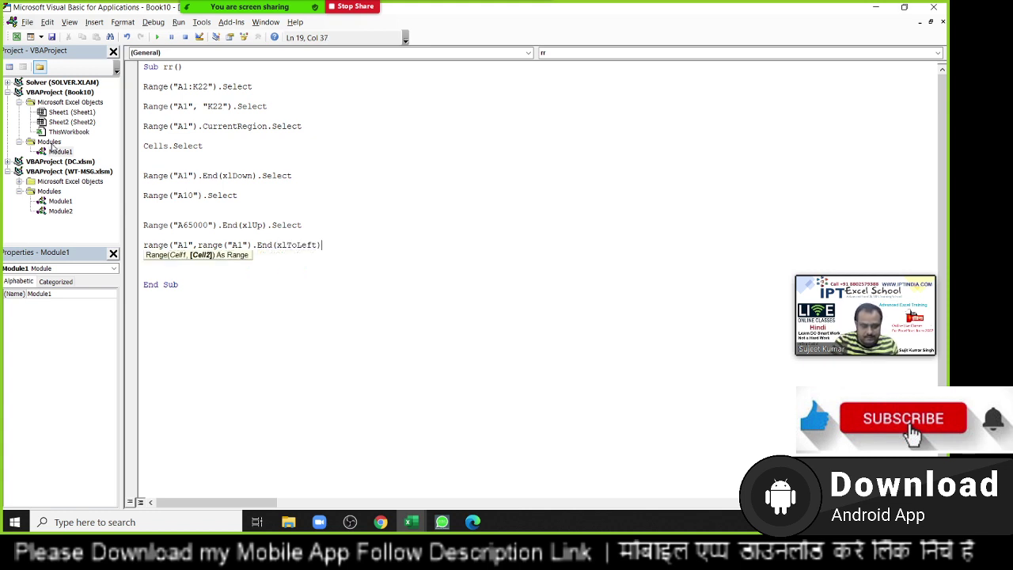
type(").se")
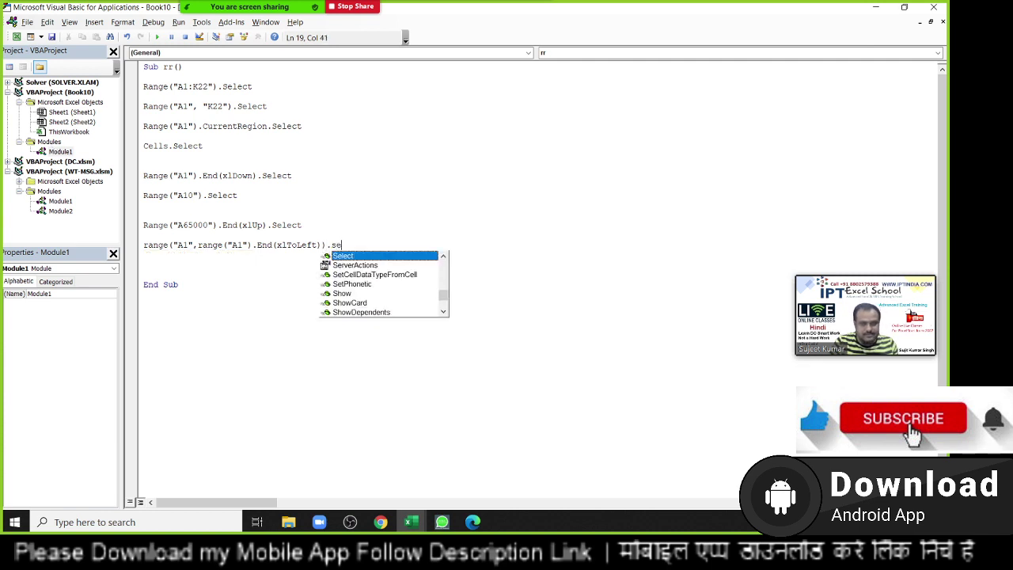
key("Tab")
key("Return")
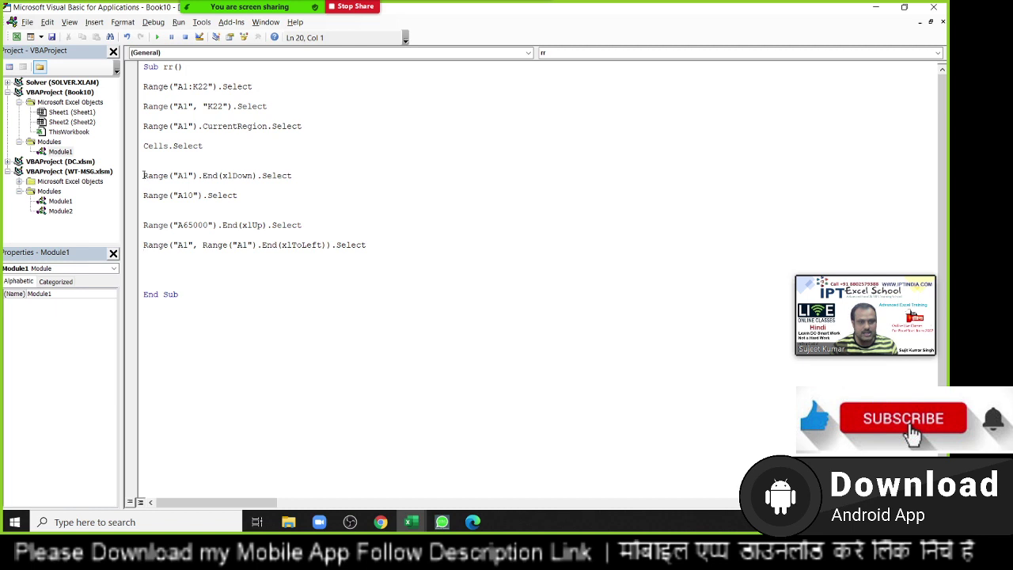
left_click_drag(143, 175, 298, 180)
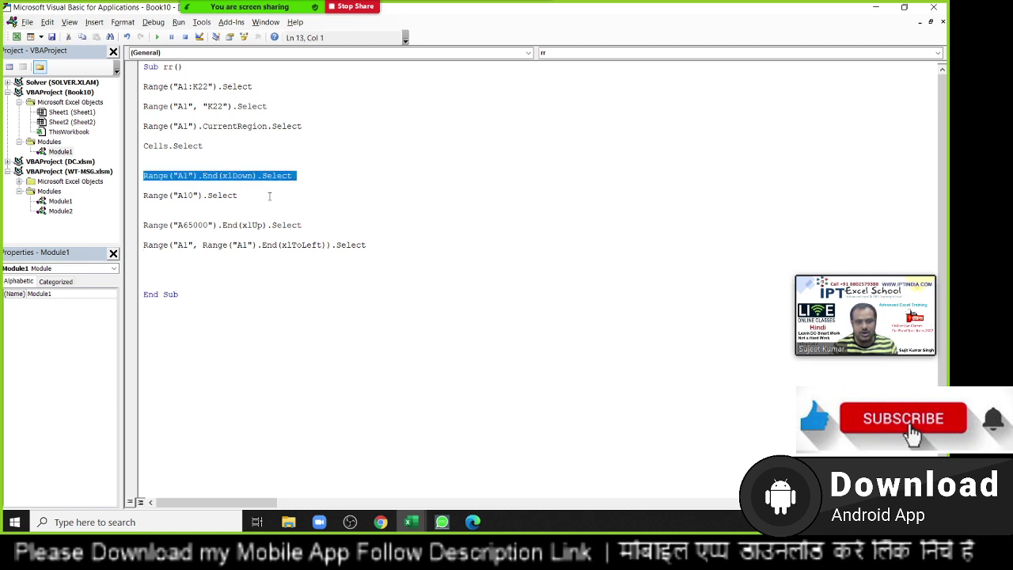
double_click(166, 108)
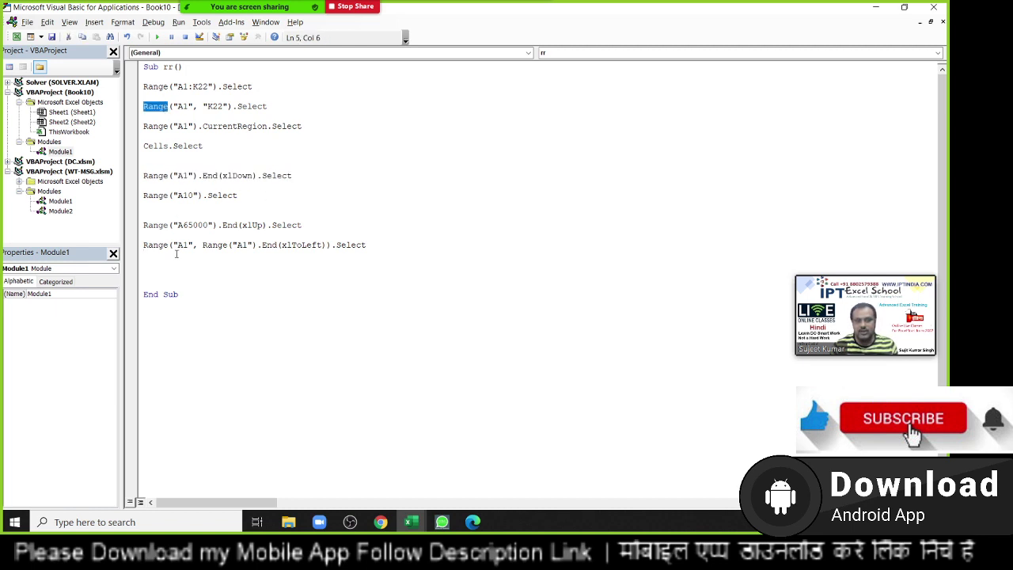
left_click(179, 253)
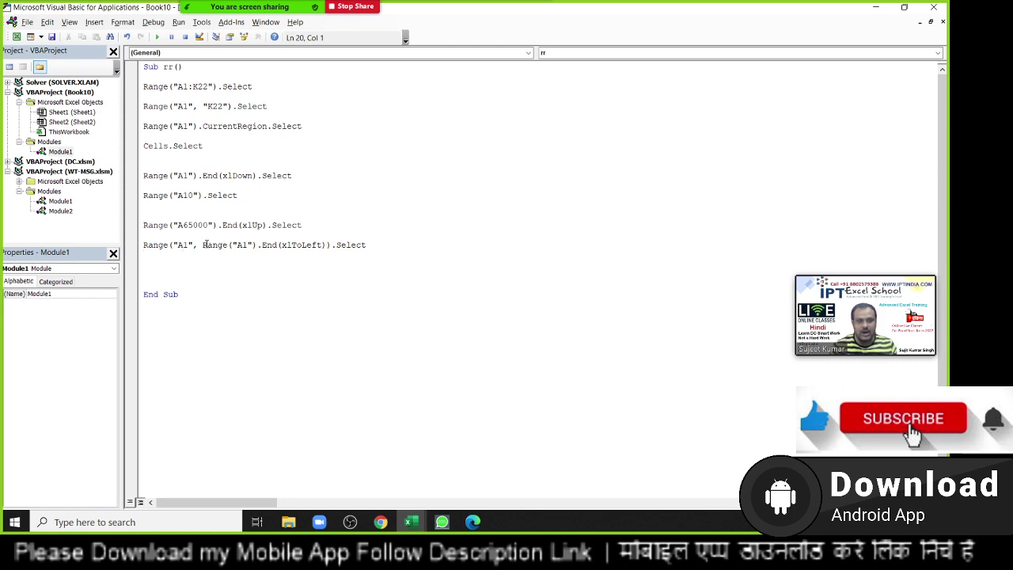
left_click_drag(201, 244, 323, 245)
key("alt+F11")
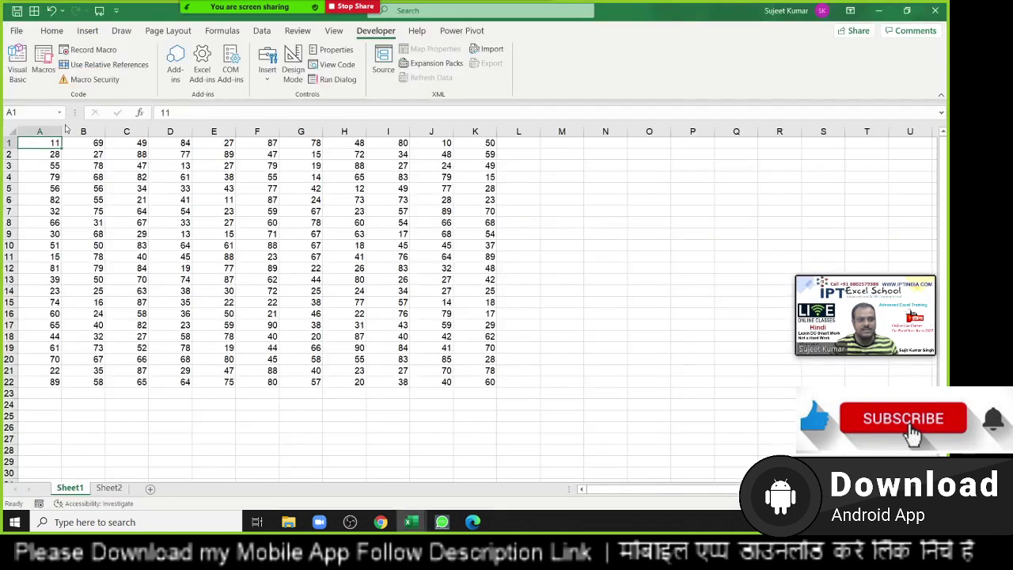
key("ctrl+Right")
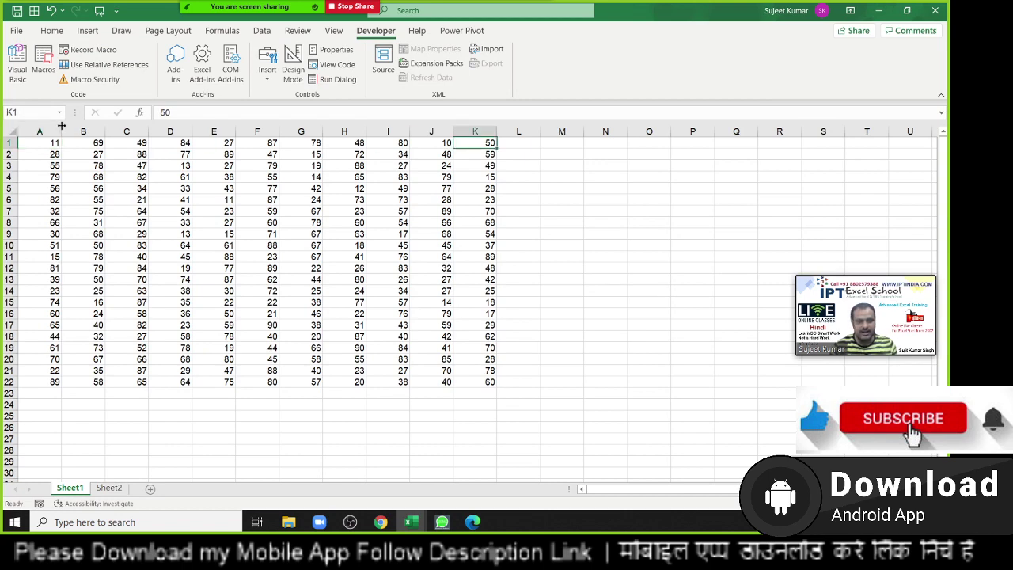
key("alt+F11")
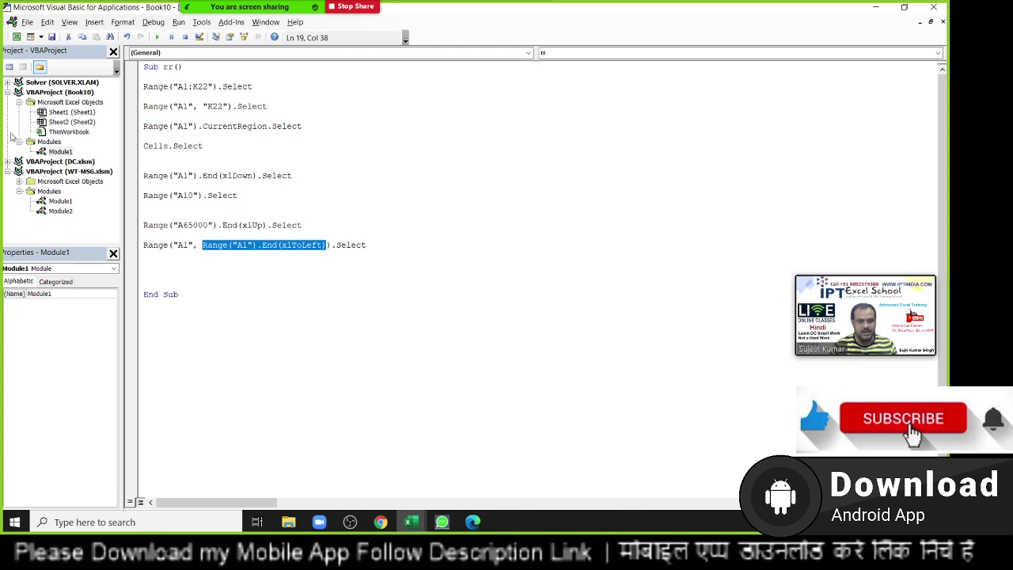
left_click(145, 235)
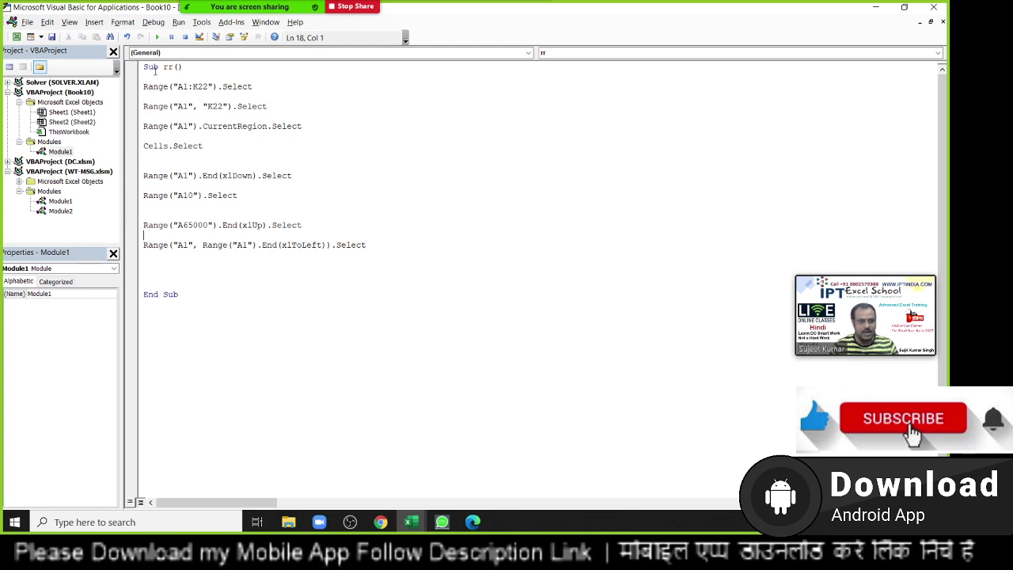
- Step macro rr with F8 past the new xlToLeft line to End Sub, checking the sheet's selection
key("F8")
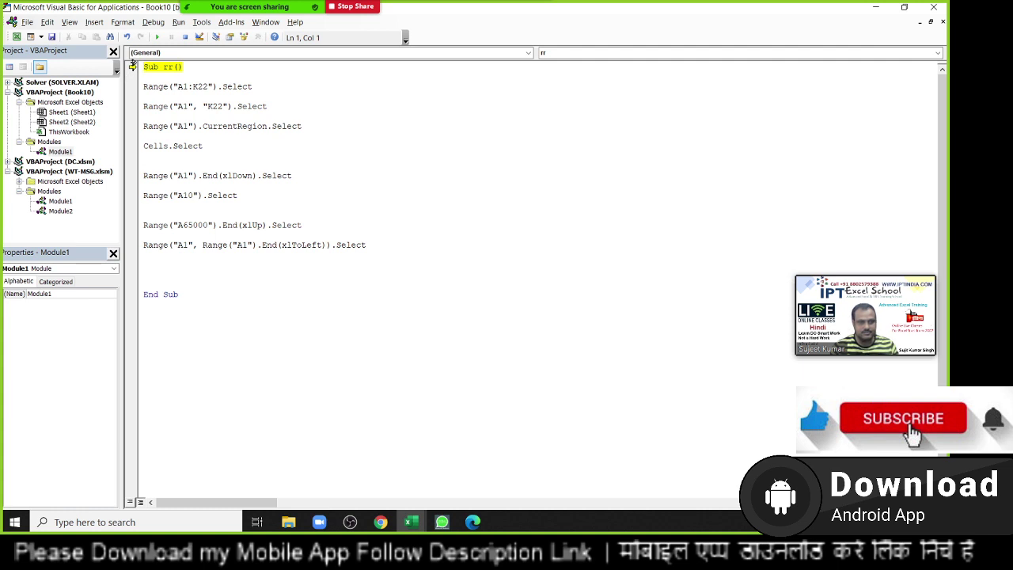
left_click_drag(133, 67, 133, 245)
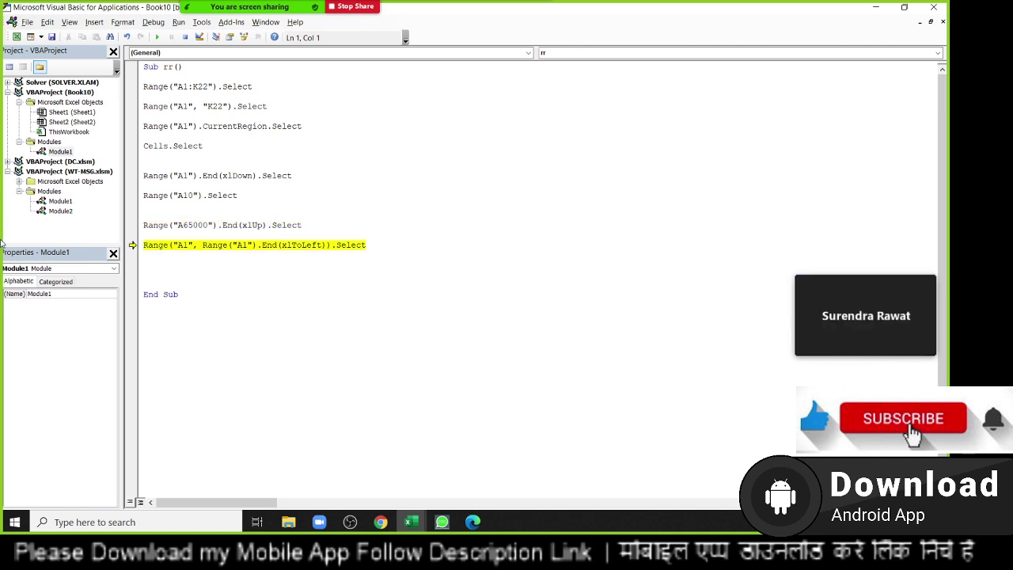
key("F8")
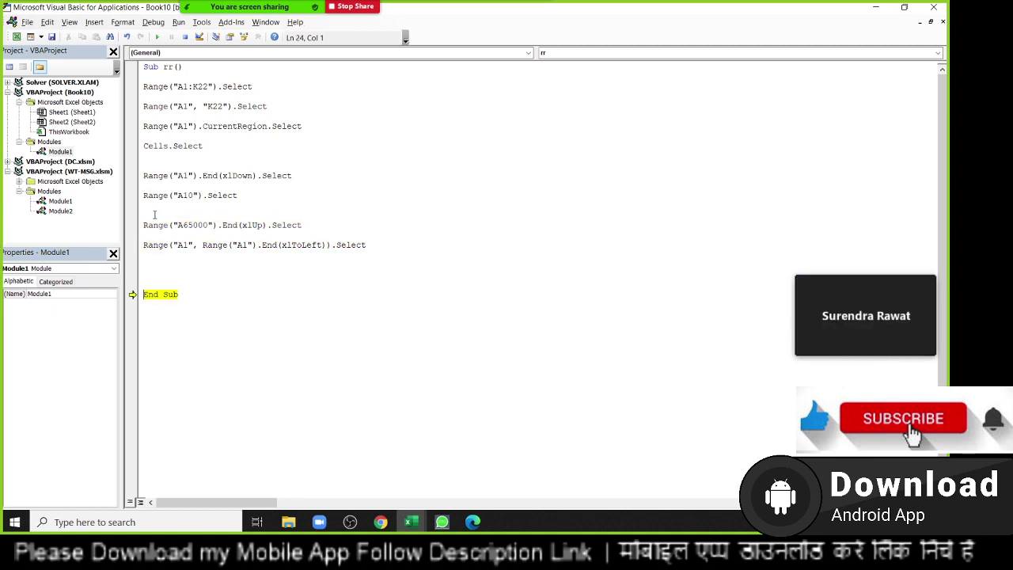
key("alt+F11")
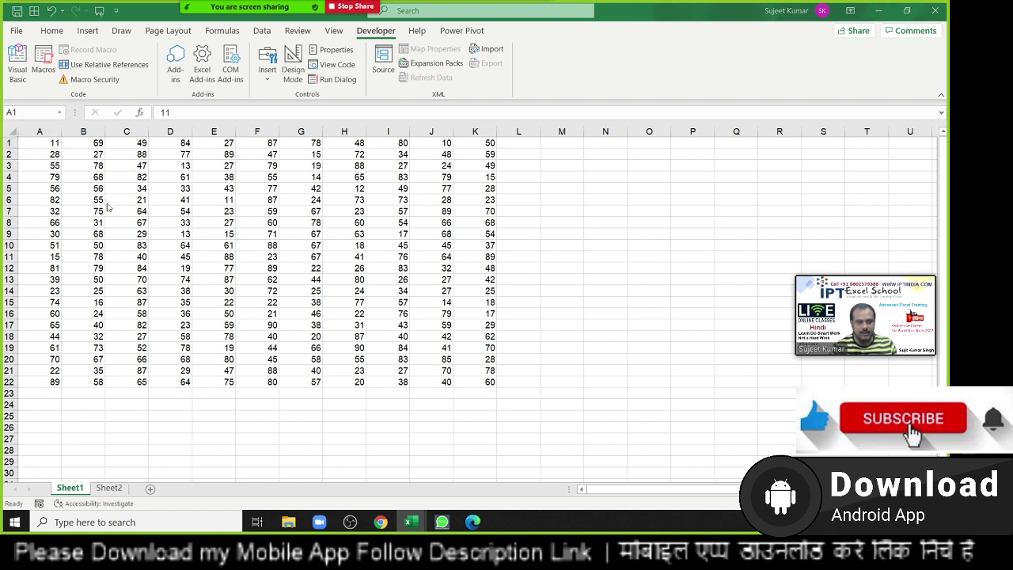
key("alt+F11")
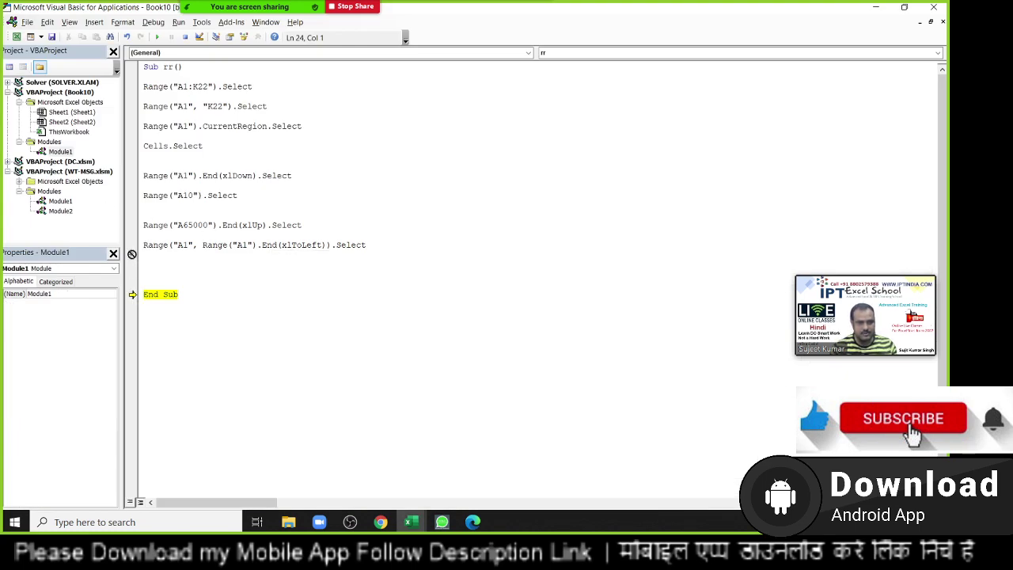
- Change line 19's End direction from xlToLeft to xlToRight
double_click(320, 246)
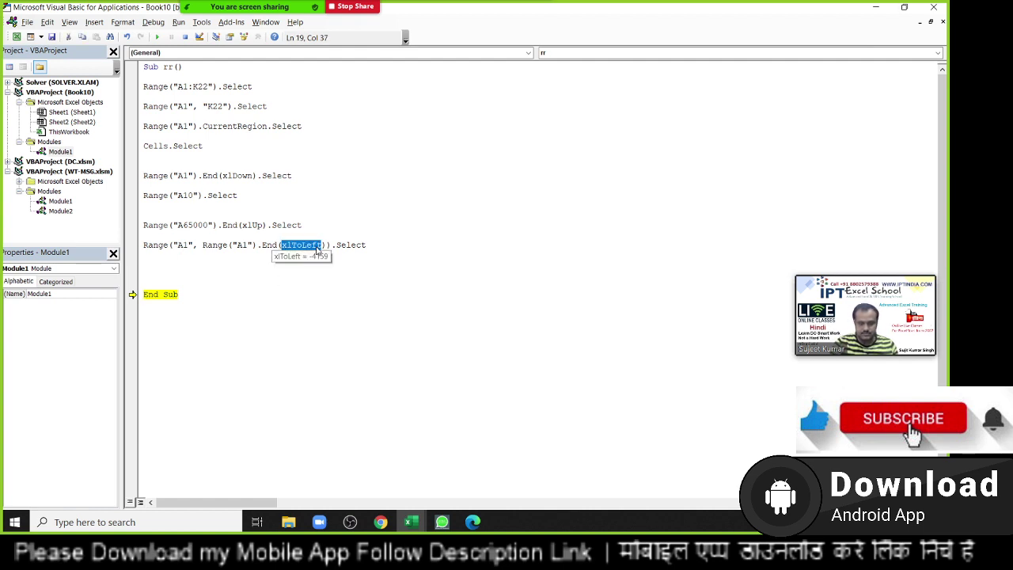
key("BackSpace")
key("ctrl+j")
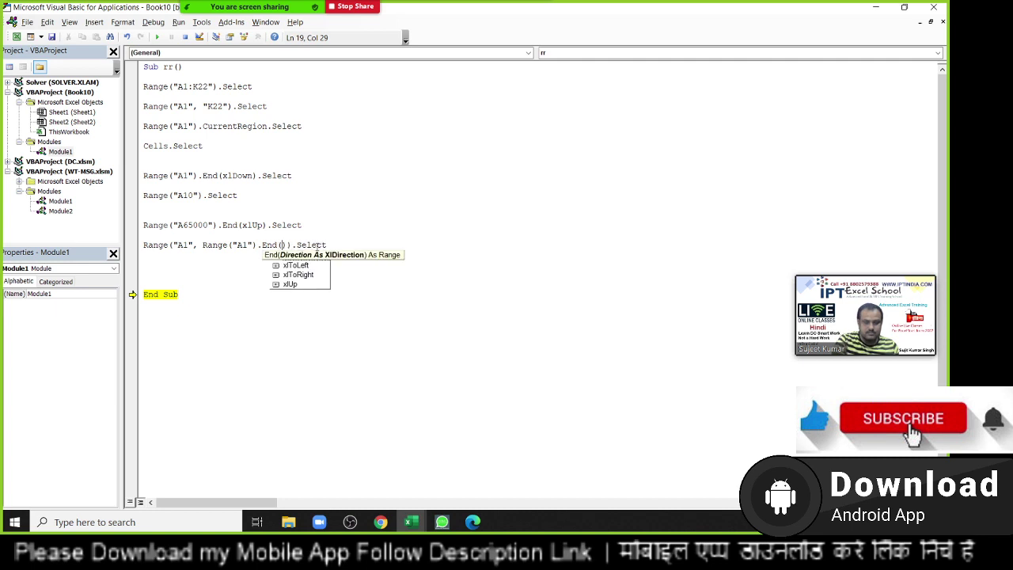
key("Down")
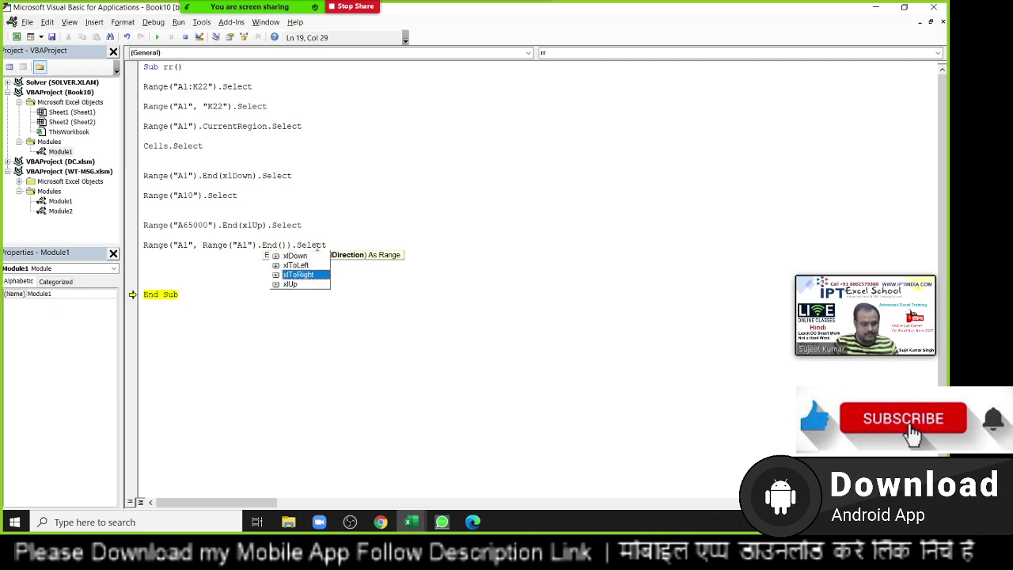
key("Tab")
left_click(219, 246)
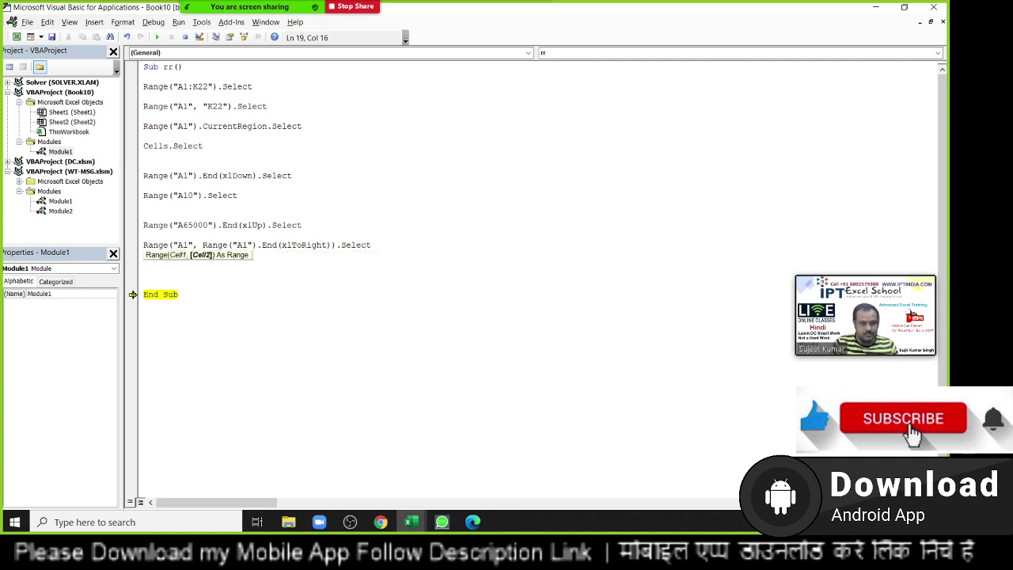
- Rerun line 19 and confirm Excel now selects A1:K1
left_click_drag(134, 255, 133, 247)
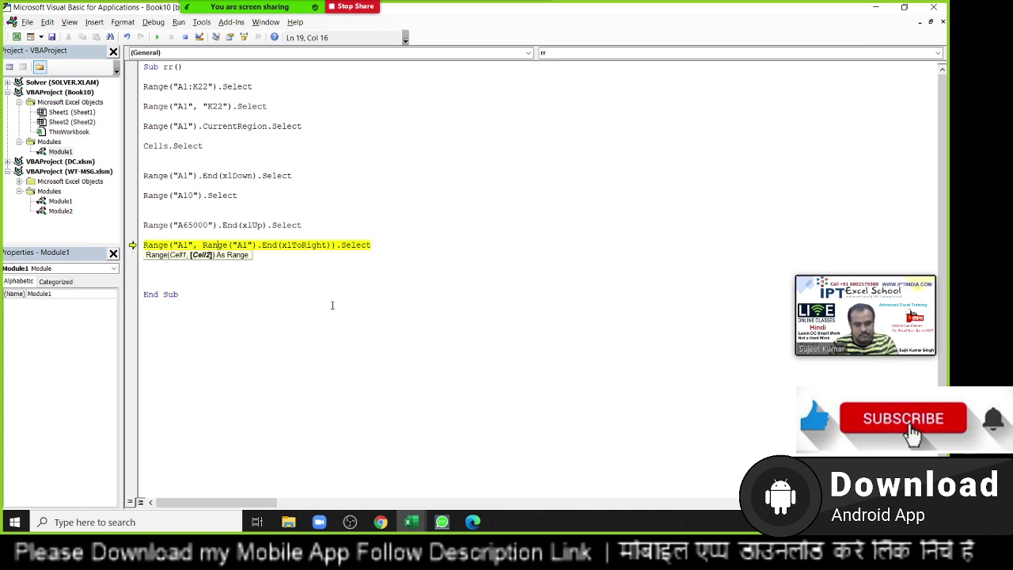
key("F8")
key("alt+F11")
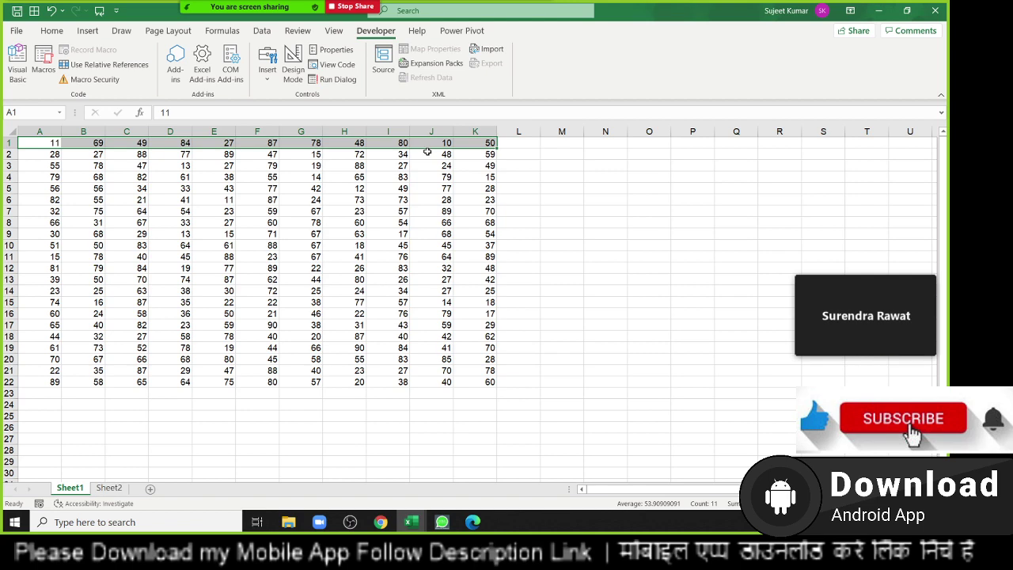
key("alt+Tab")
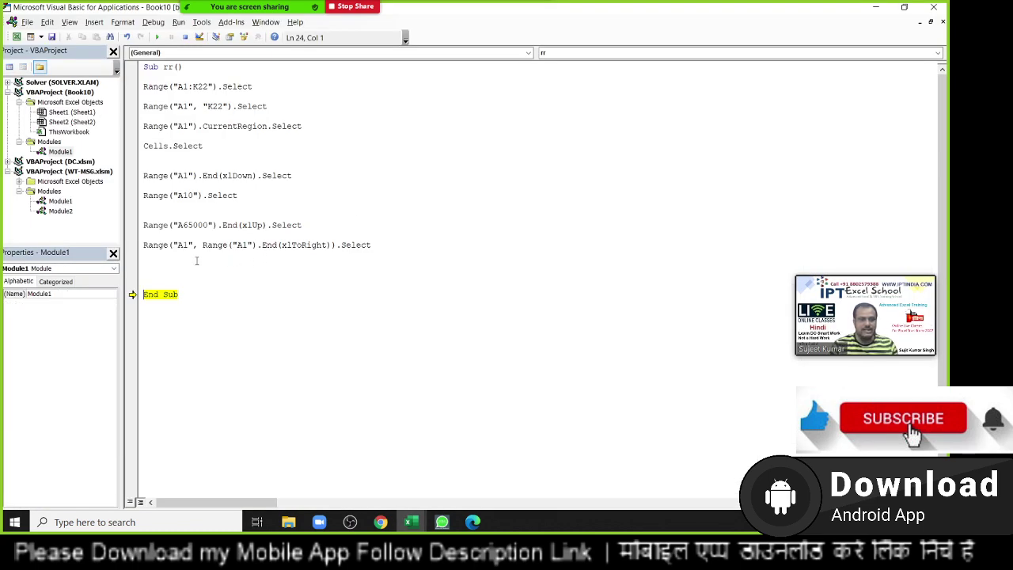
- On blank line 20, write Range(Selection, Selection.End(xlDown)).Select, correcting an initial typo
left_click(158, 253)
type("S")
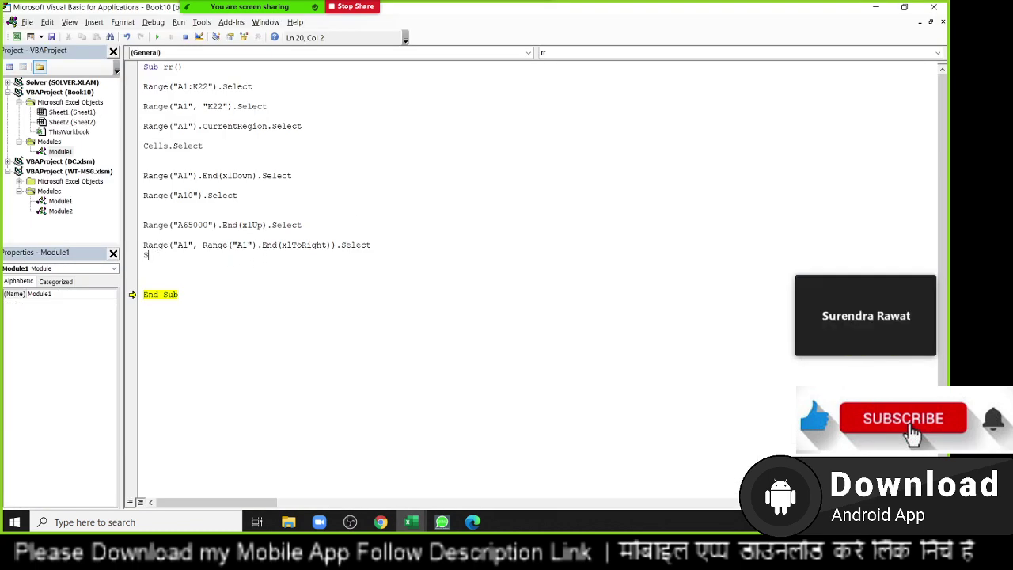
type("ELECT")
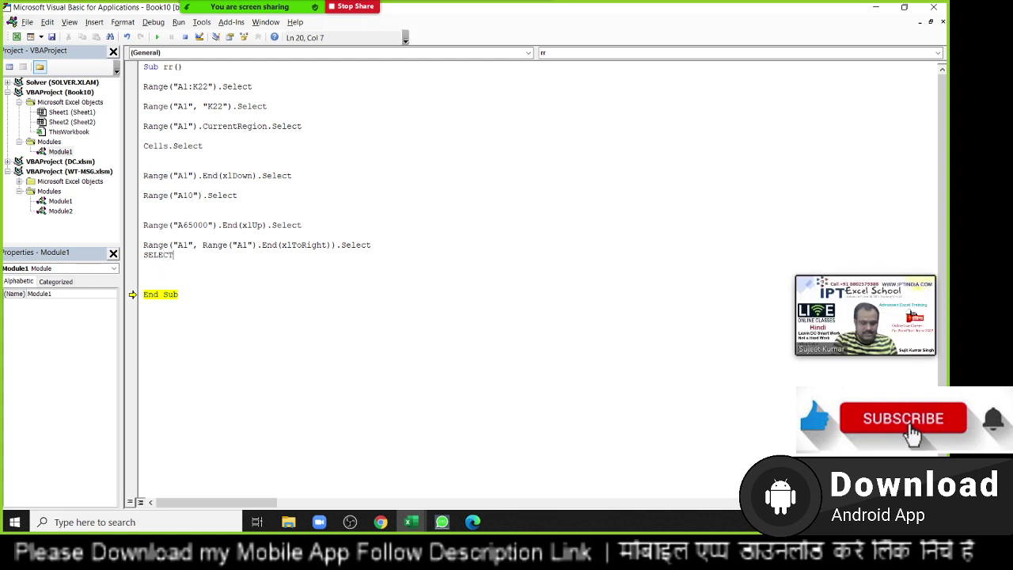
type("ION")
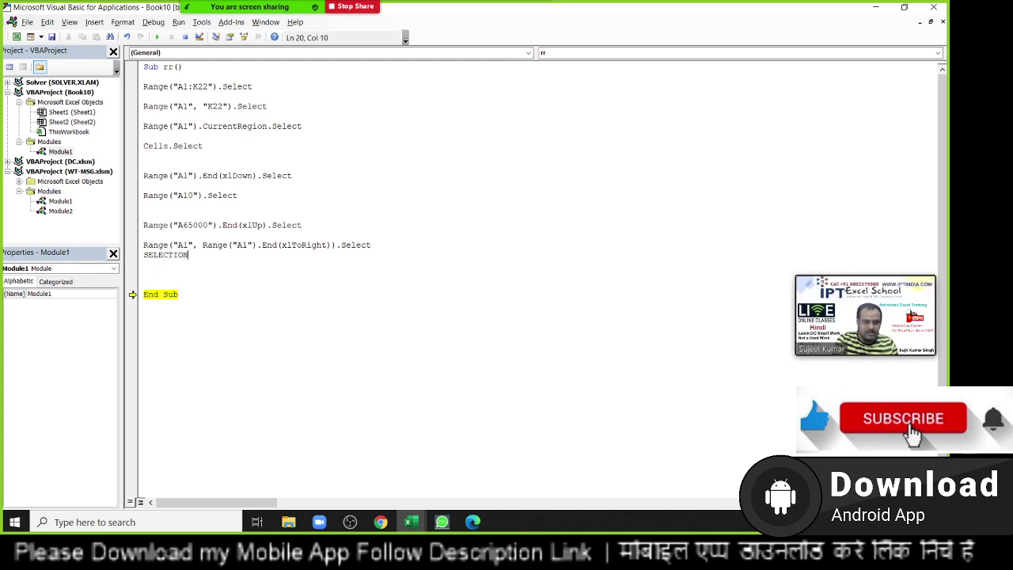
key("BackSpace")
key("BackSpace")
key("BackSpace")
key("BackSpace")
key("BackSpace")
key("BackSpace")
key("BackSpace")
key("BackSpace")
key("BackSpace")
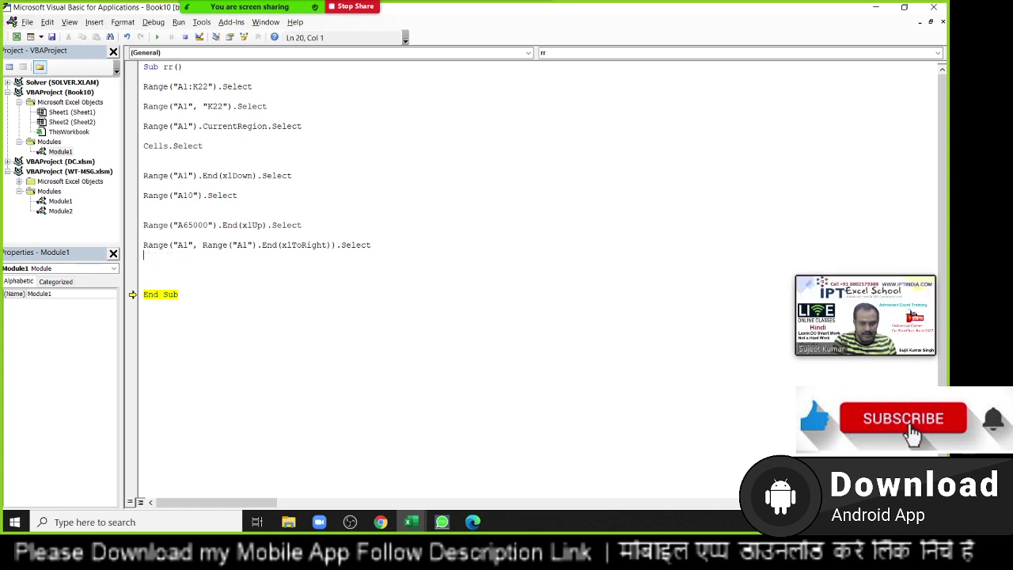
type("range")
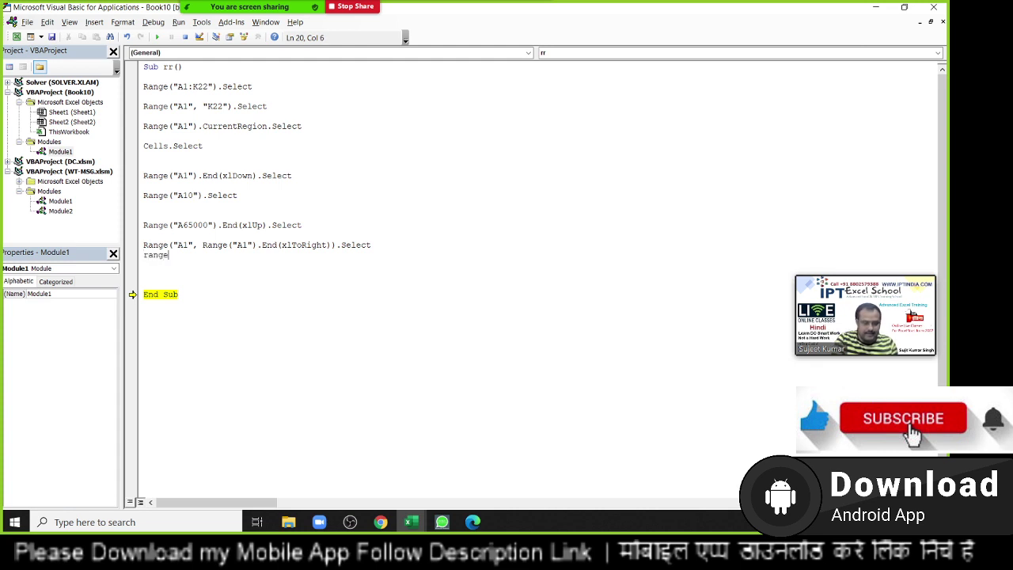
type("(selec")
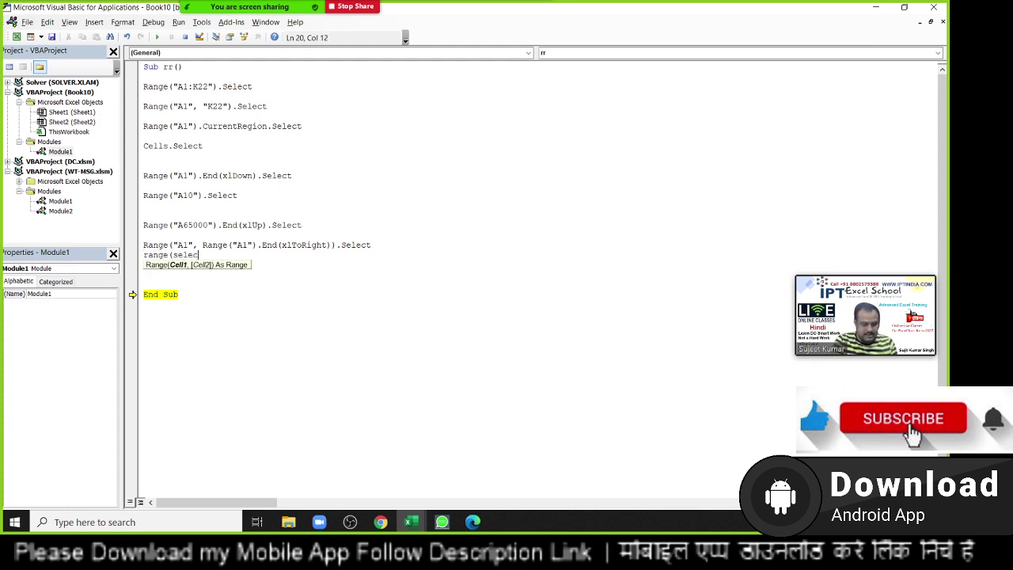
type("tion,")
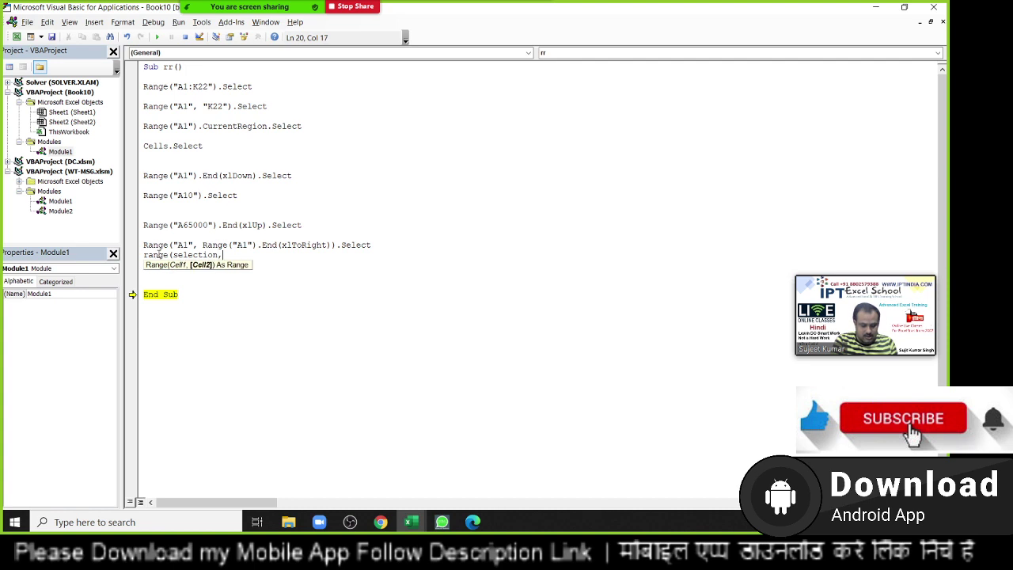
type("selectio")
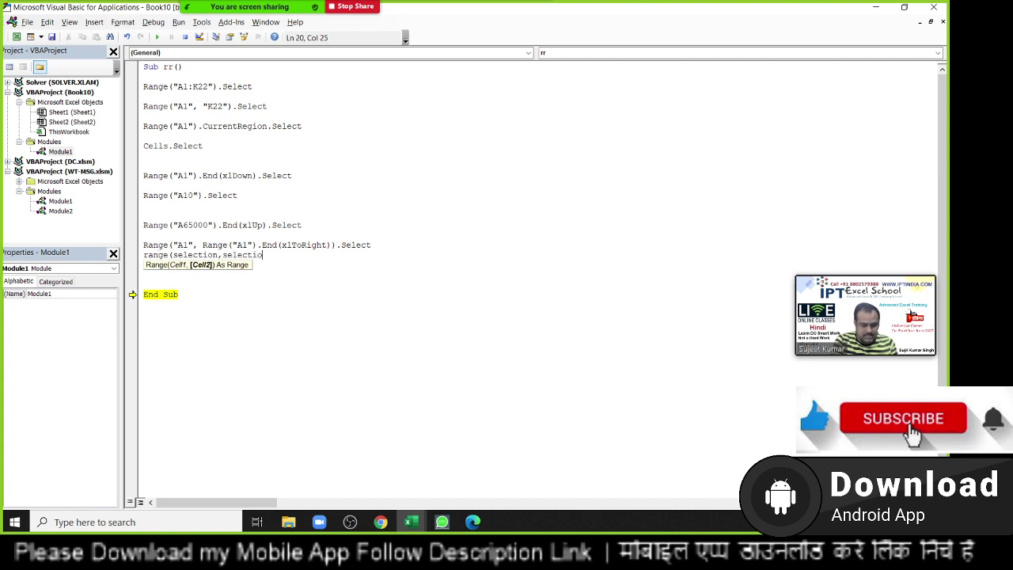
type("n")
type(".en")
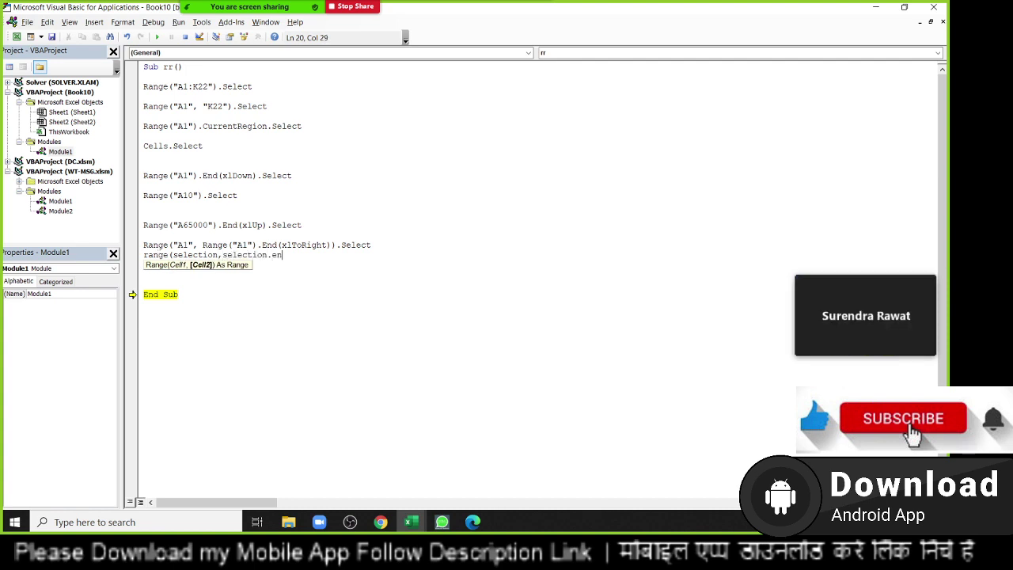
type("d(xl")
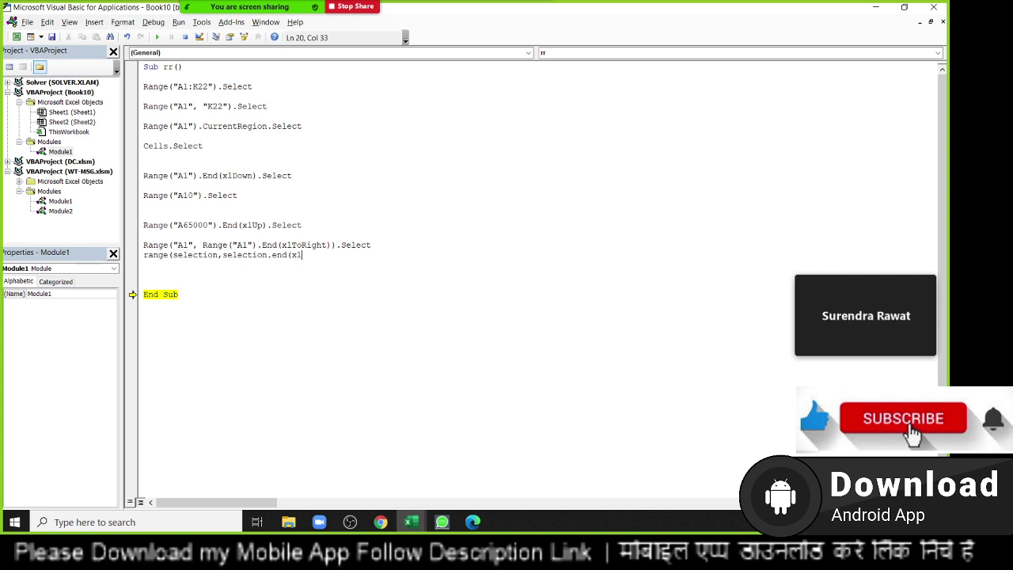
type("down")
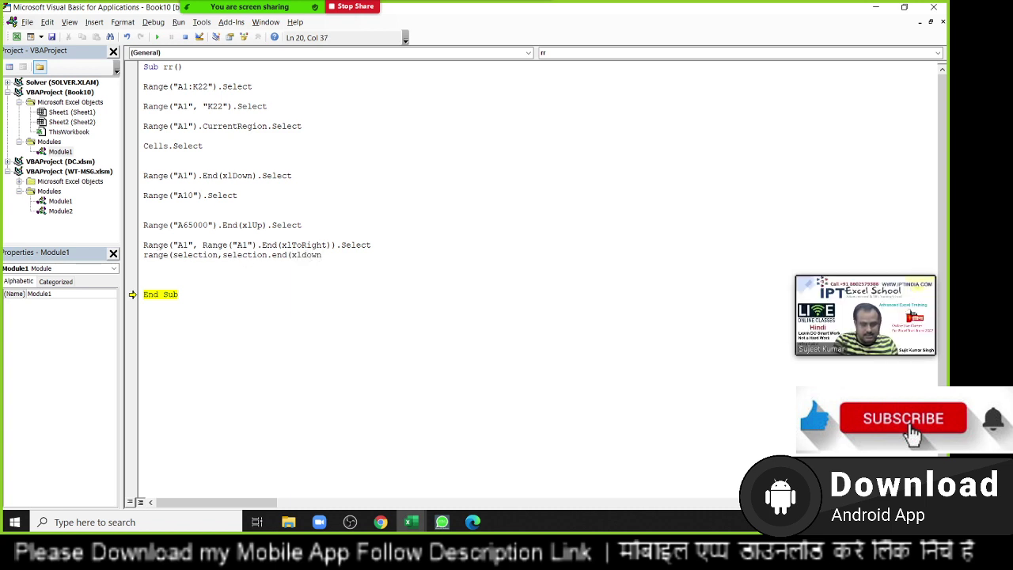
type("))")
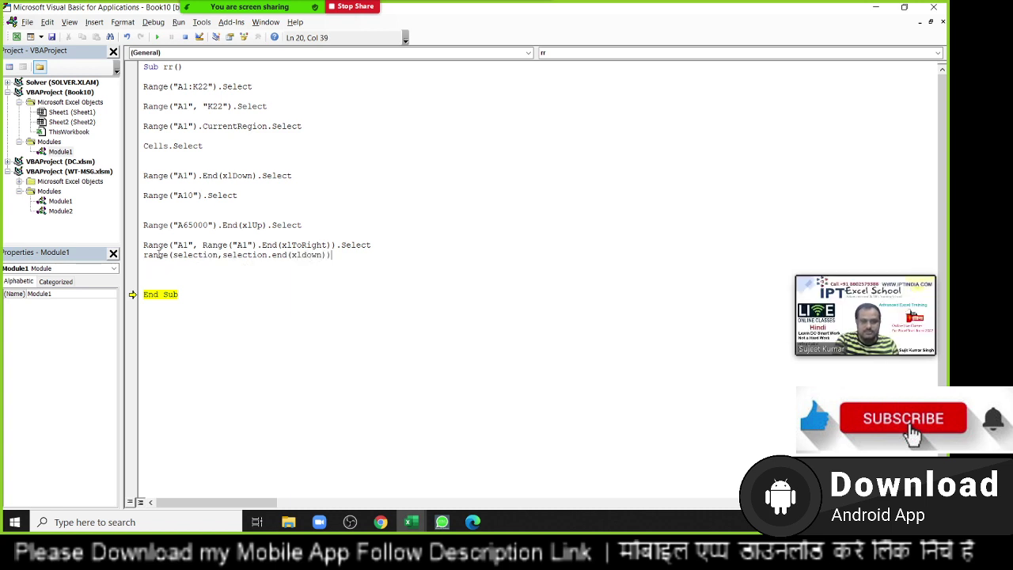
type(".selec")
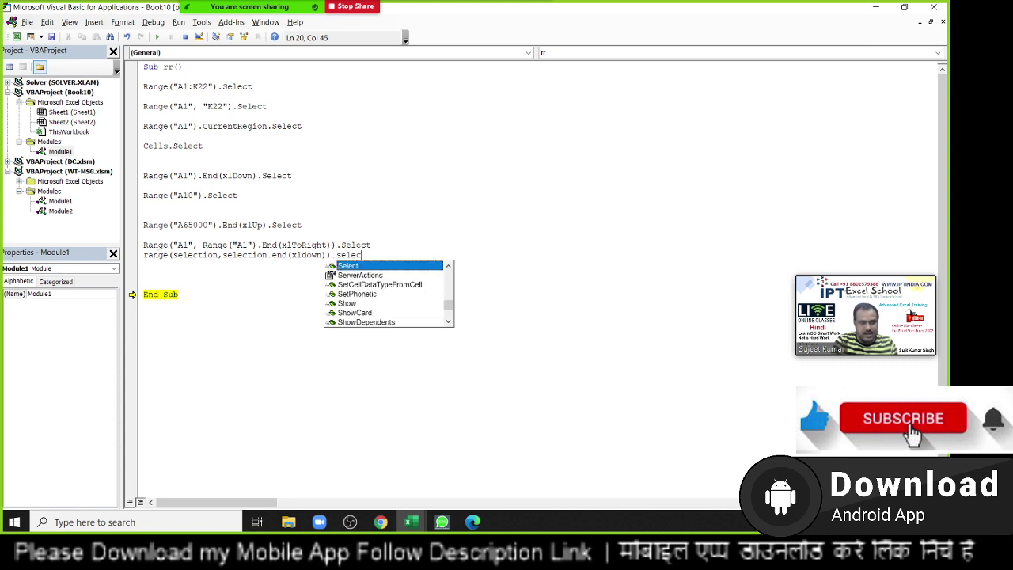
key("Tab")
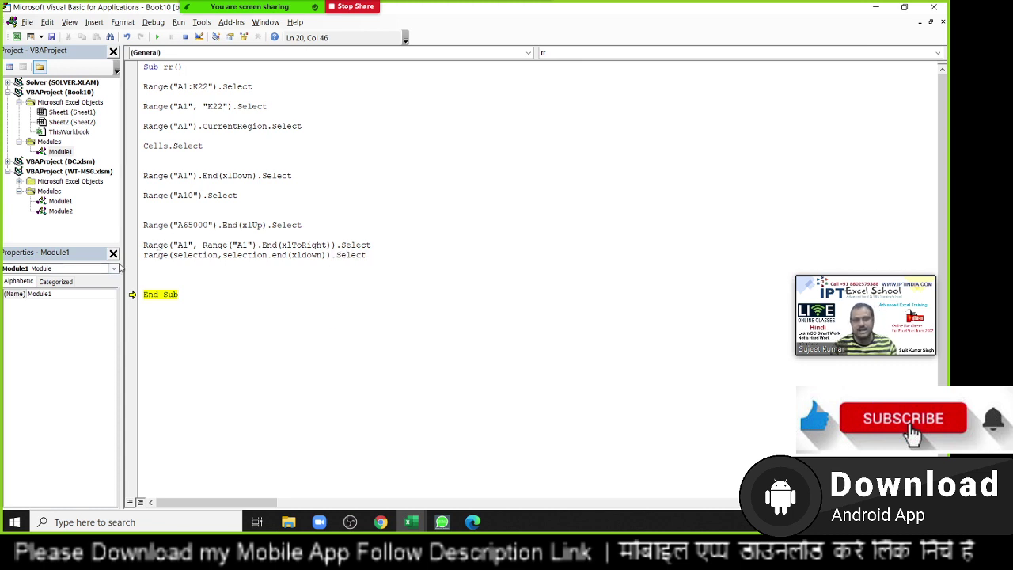
key("Return")
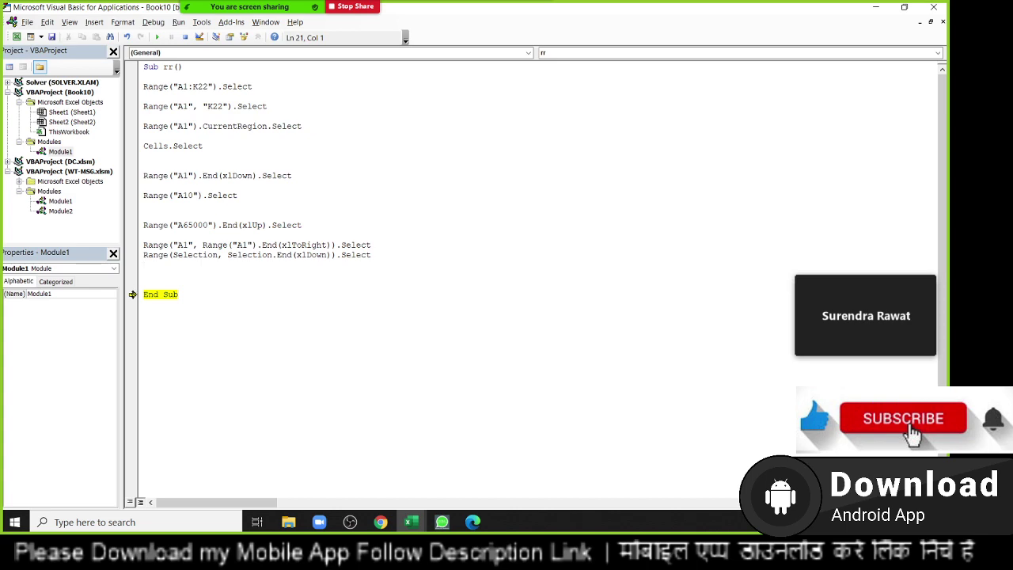
- Run line 20 to extend the selection to A1:K22, finish the macro, and highlight lines 19–20
left_click_drag(133, 294, 136, 257)
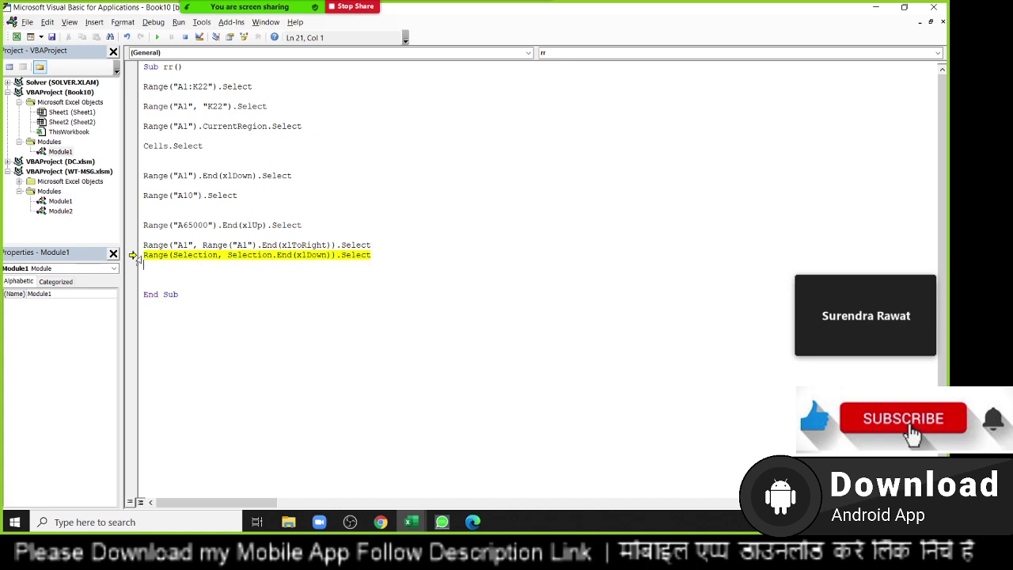
key("F8")
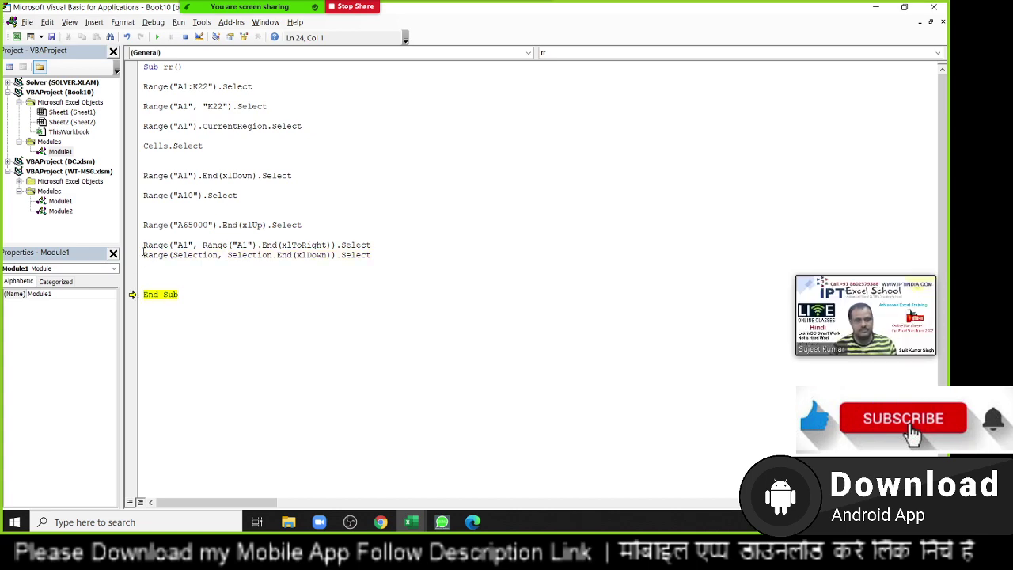
key("alt+F11")
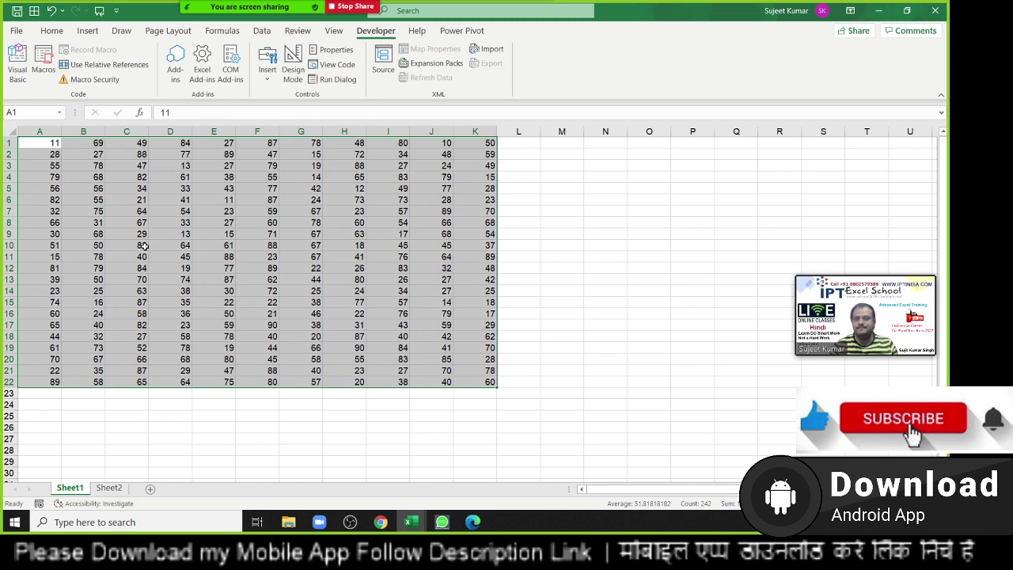
key("alt+F11")
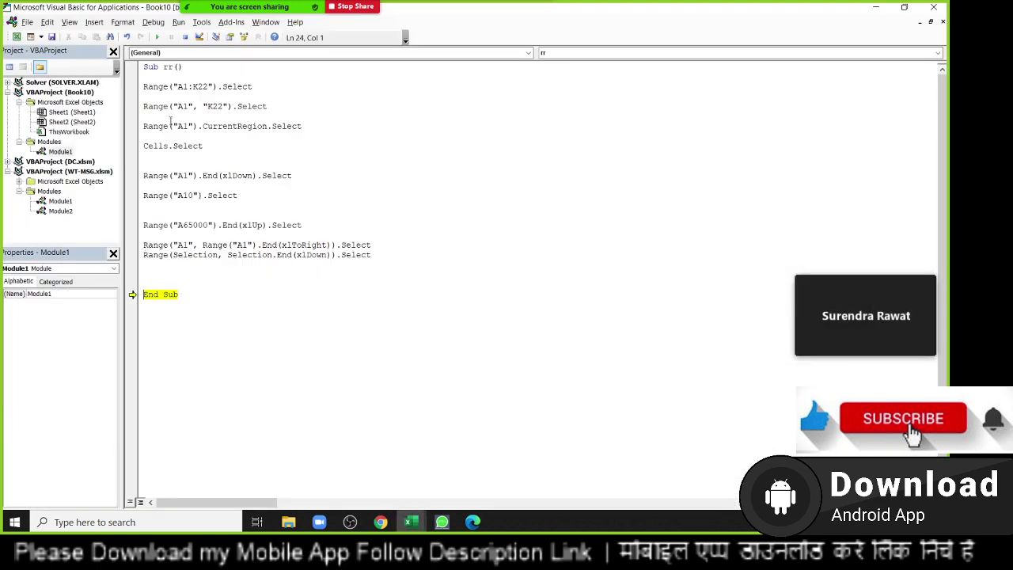
key("F8")
left_click(152, 244)
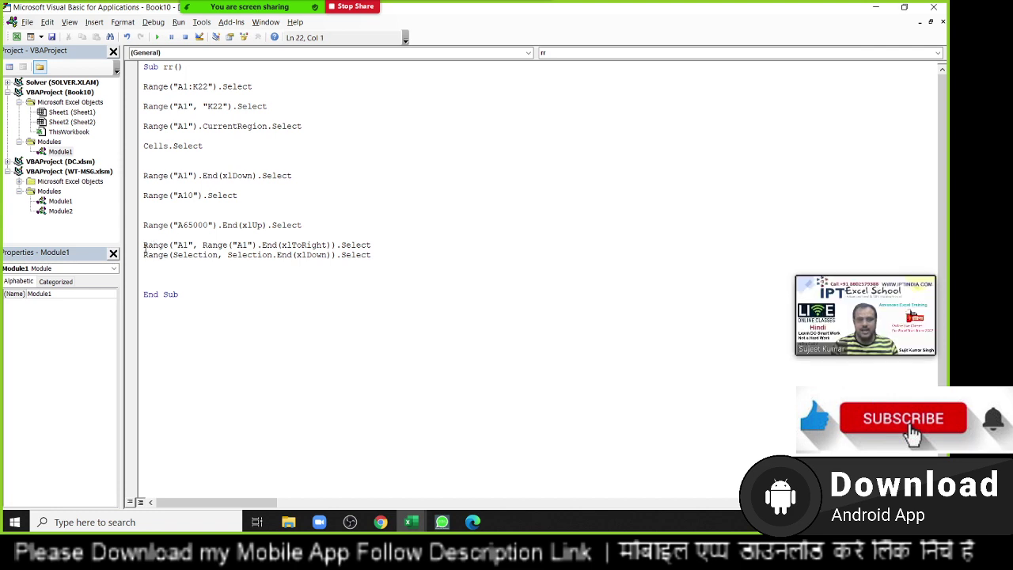
mouse_move(143, 244)
left_mouse_down()
mouse_move(326, 255)
mouse_move(391, 244)
left_mouse_up()
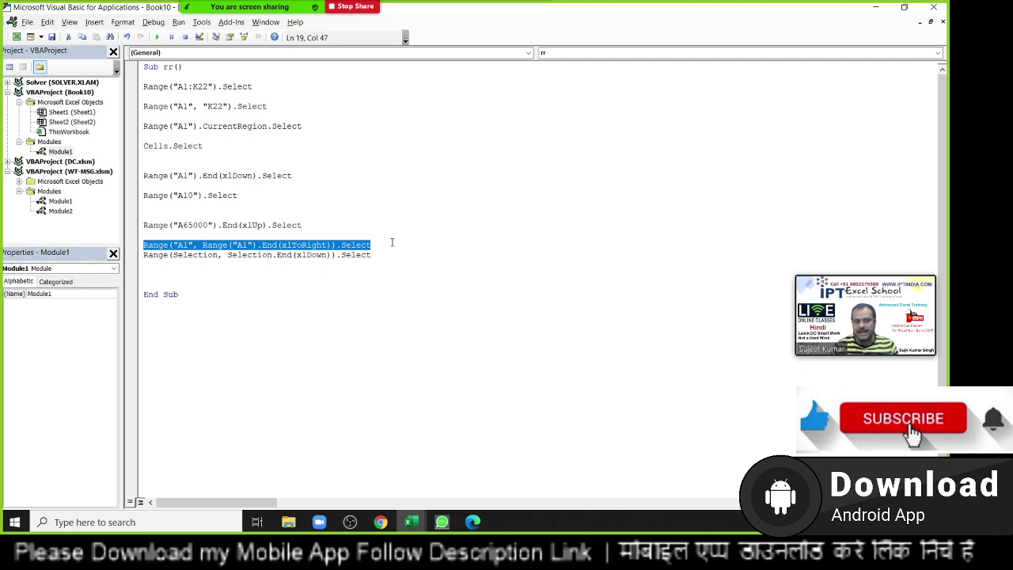
- From A1, extend the selection across row 1 to K1, then down column A's data
key("alt+F11")
left_click(49, 144)
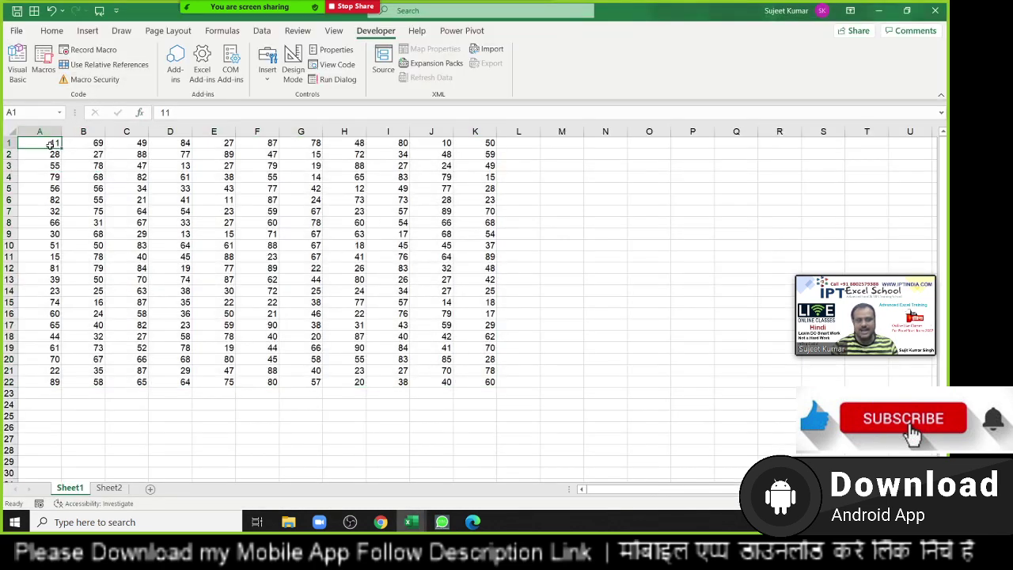
key("ctrl+shift+Right")
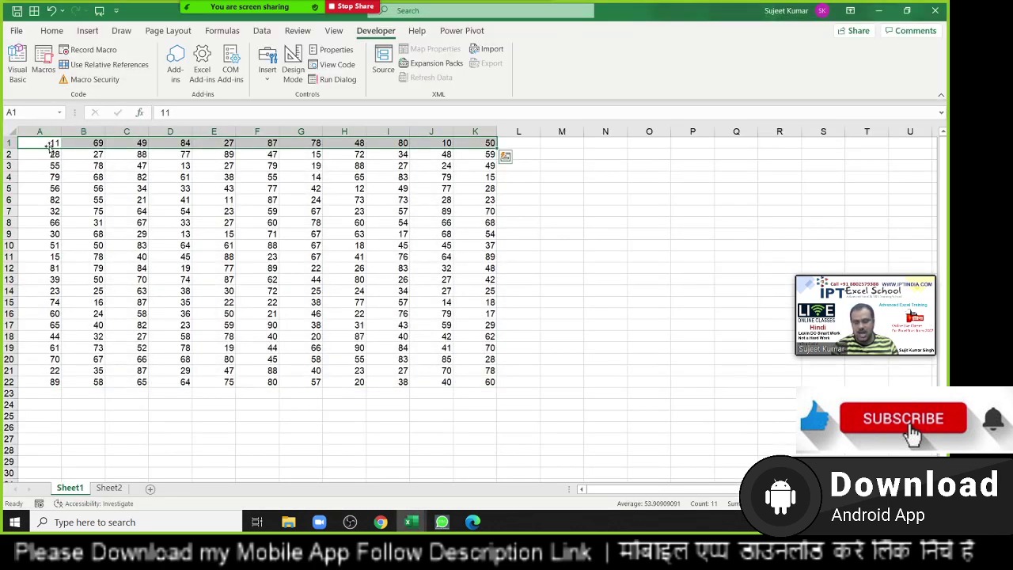
key("ctrl+q")
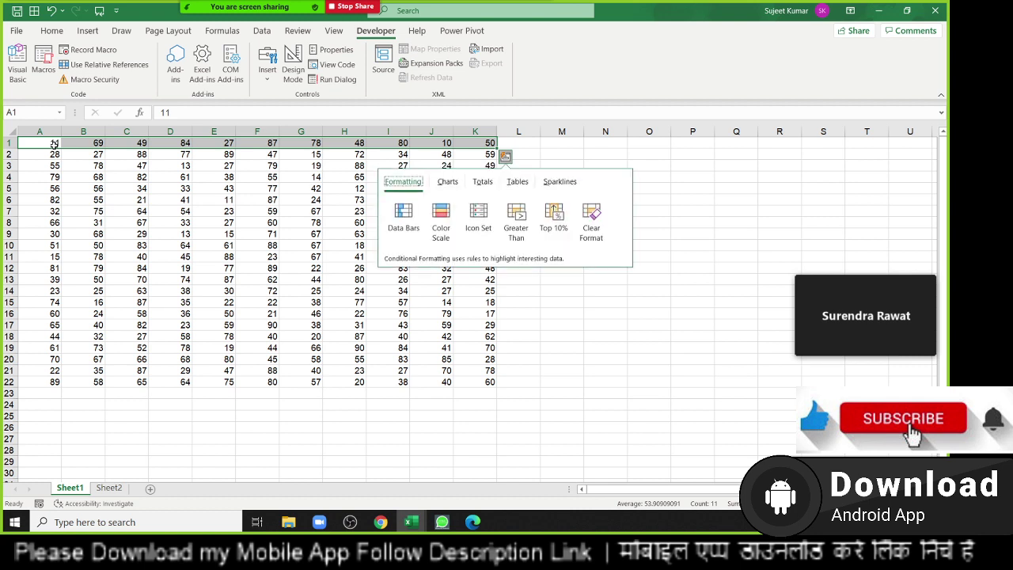
key("Escape")
key("ctrl+Down")
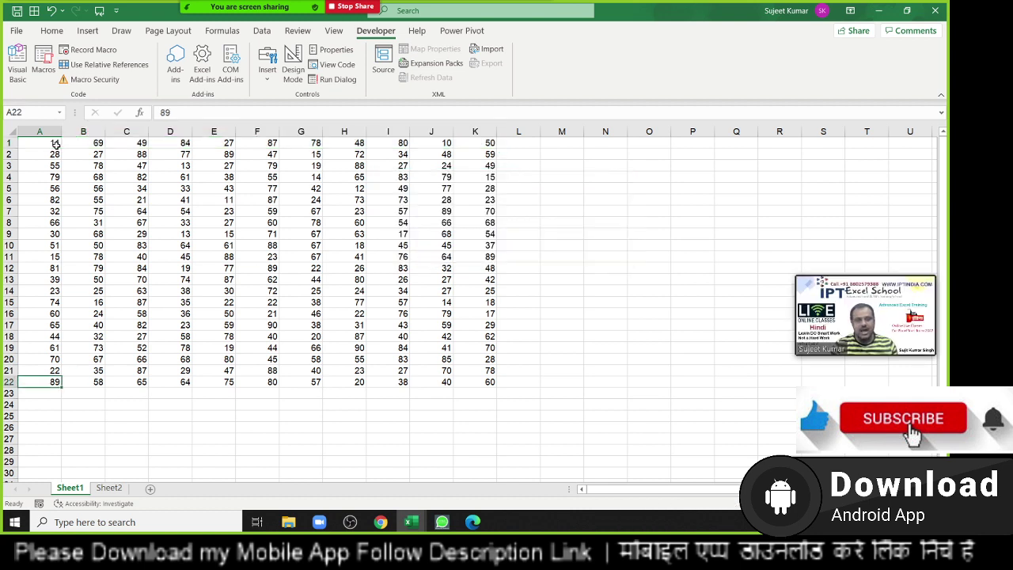
key("ctrl+Up")
key("ctrl+shift+Down")
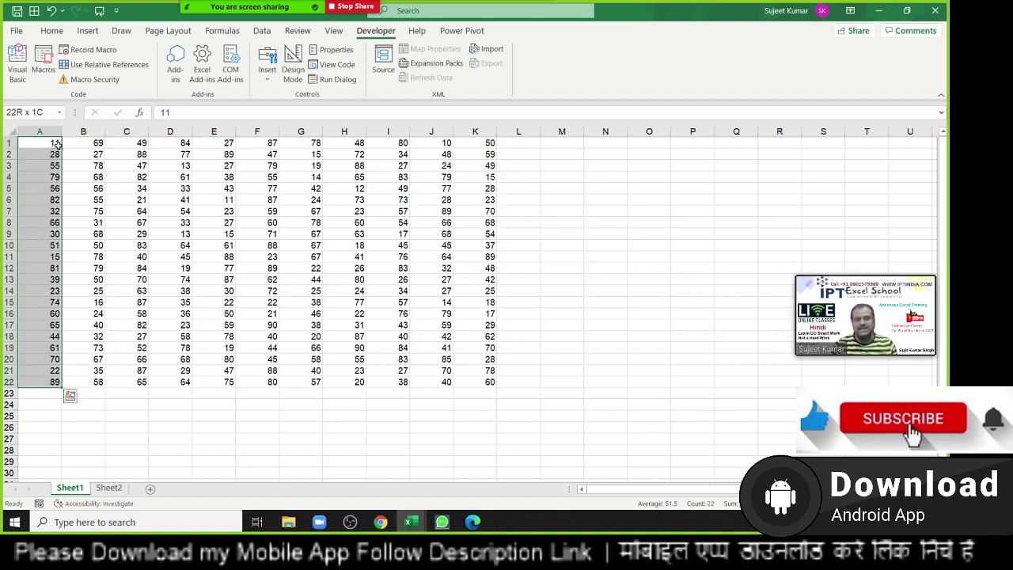
key("ctrl+q")
key("Escape")
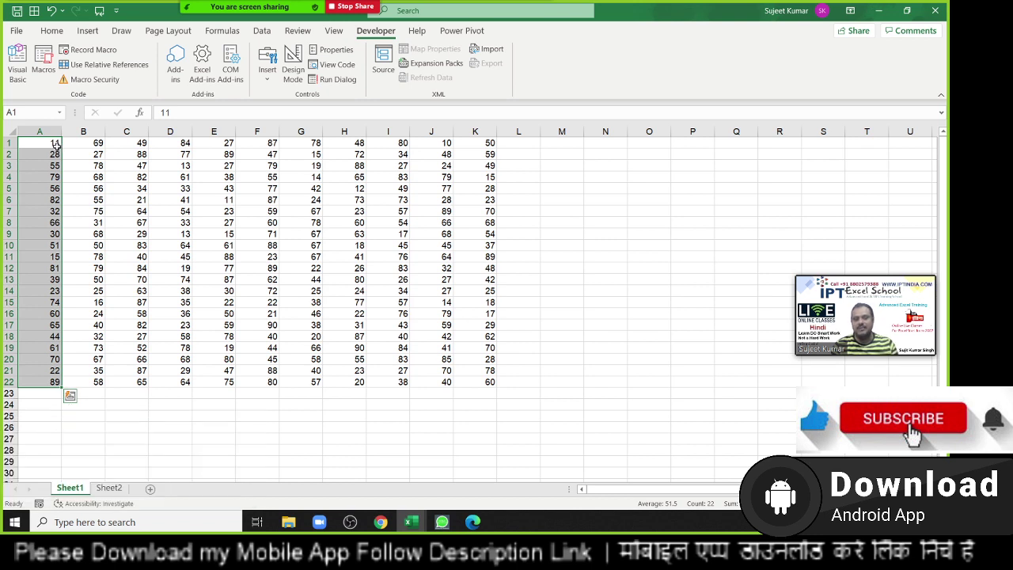
- Select A1:K22 by extending from A1 right to column K and down to row 22
left_click(55, 147)
key("ctrl+shift+Right")
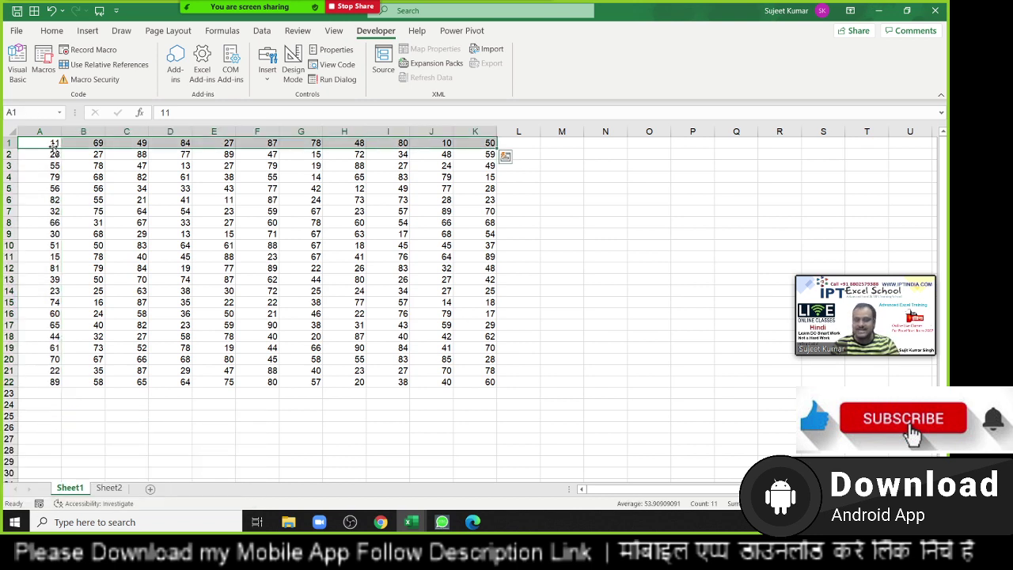
key("ctrl+shift+Down")
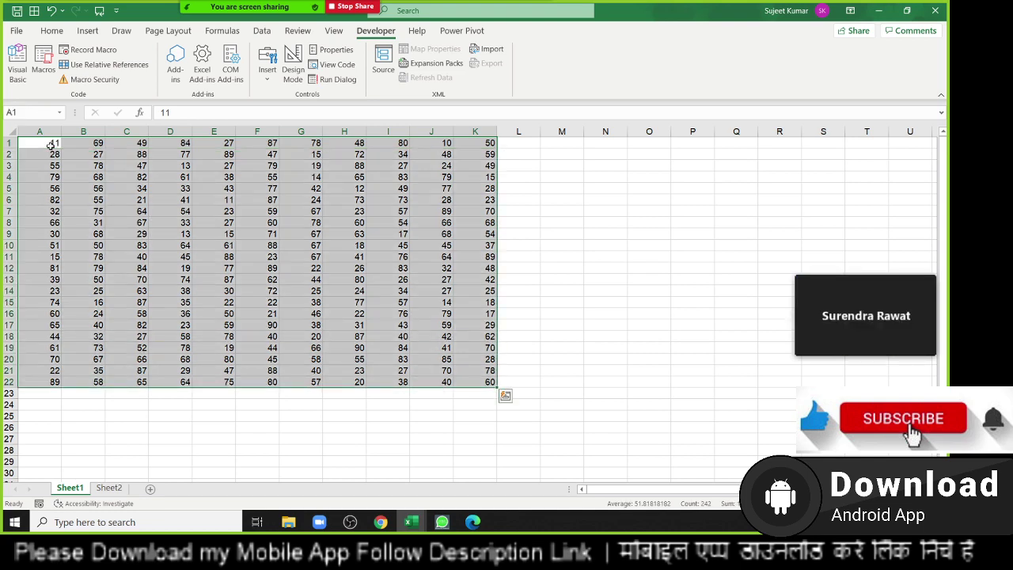
key("alt+Tab")
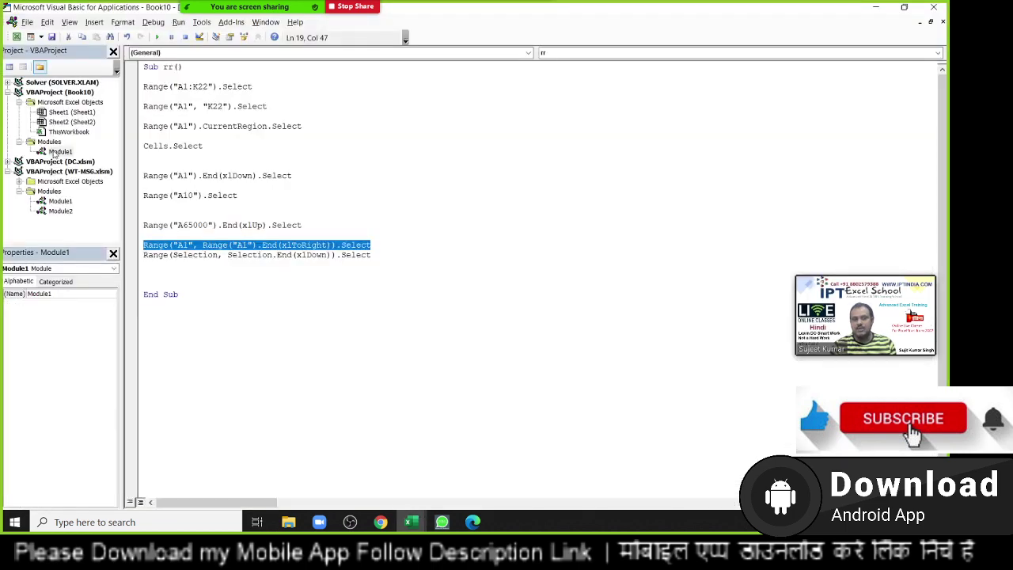
- Review the Selection, End and xlDown parts of line 20, then add a blank line above End Sub
double_click(212, 256)
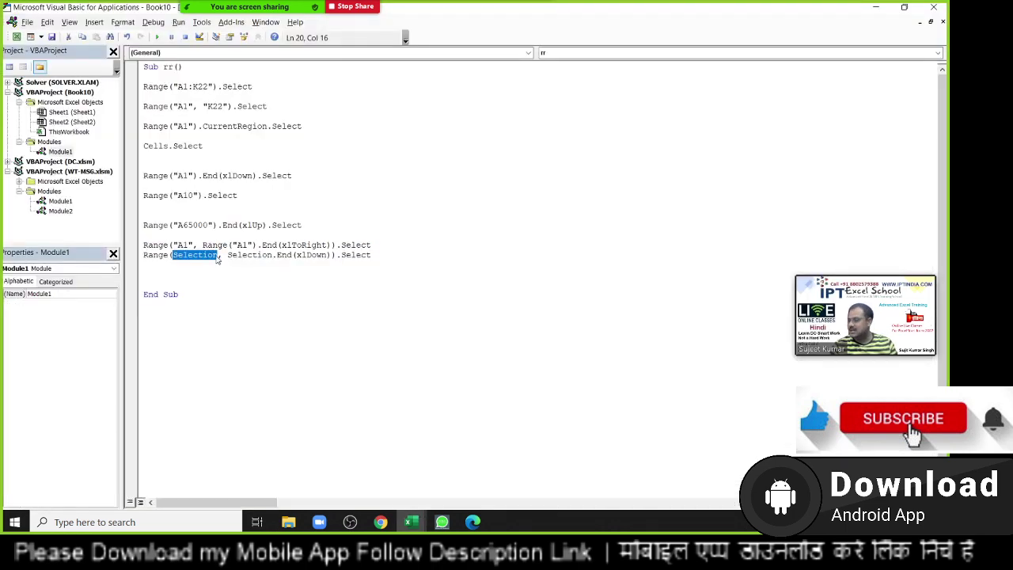
left_click(258, 254)
double_click(258, 254)
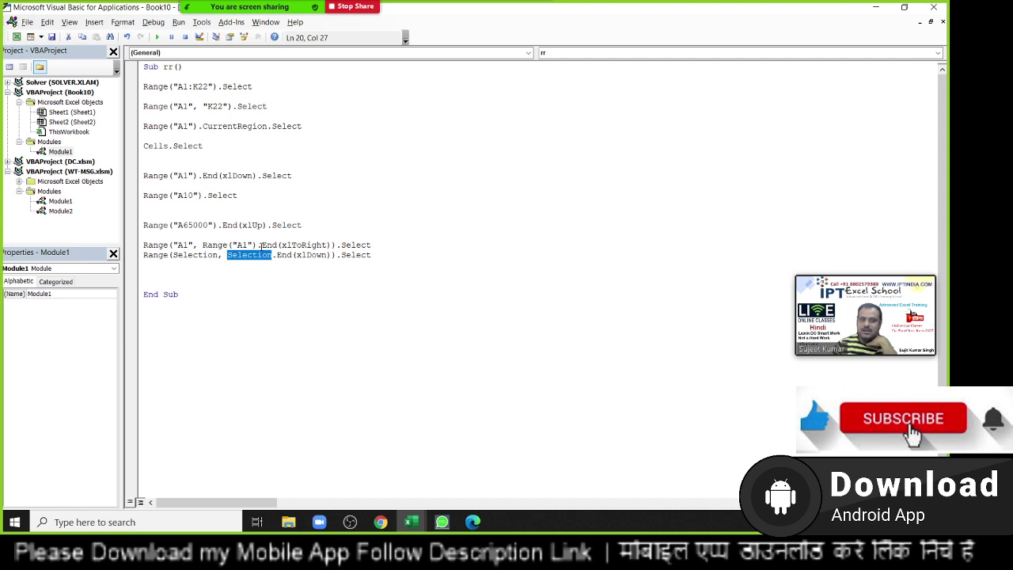
left_click(279, 256)
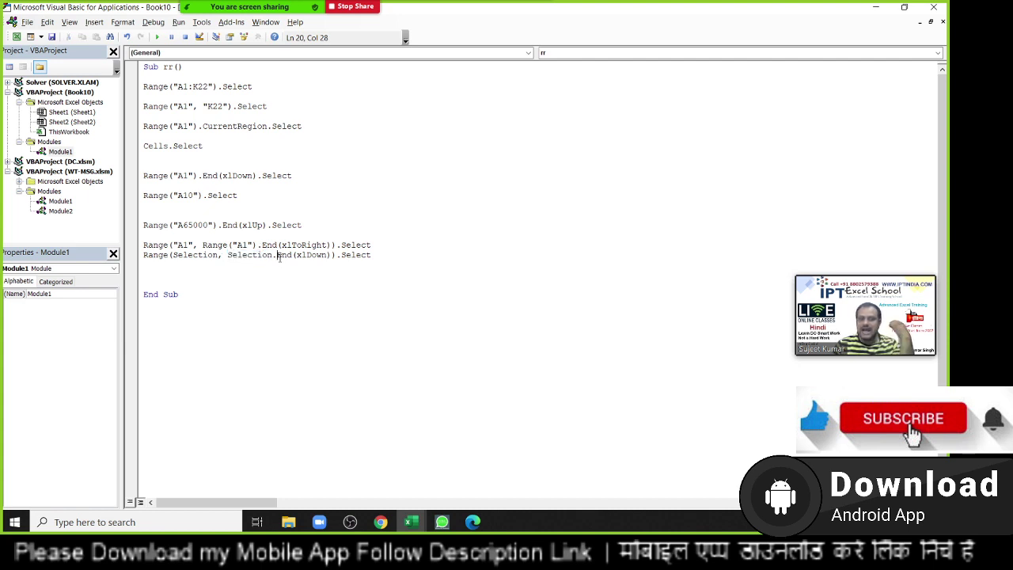
double_click(285, 255)
left_click(296, 255)
double_click(309, 255)
left_click(297, 255)
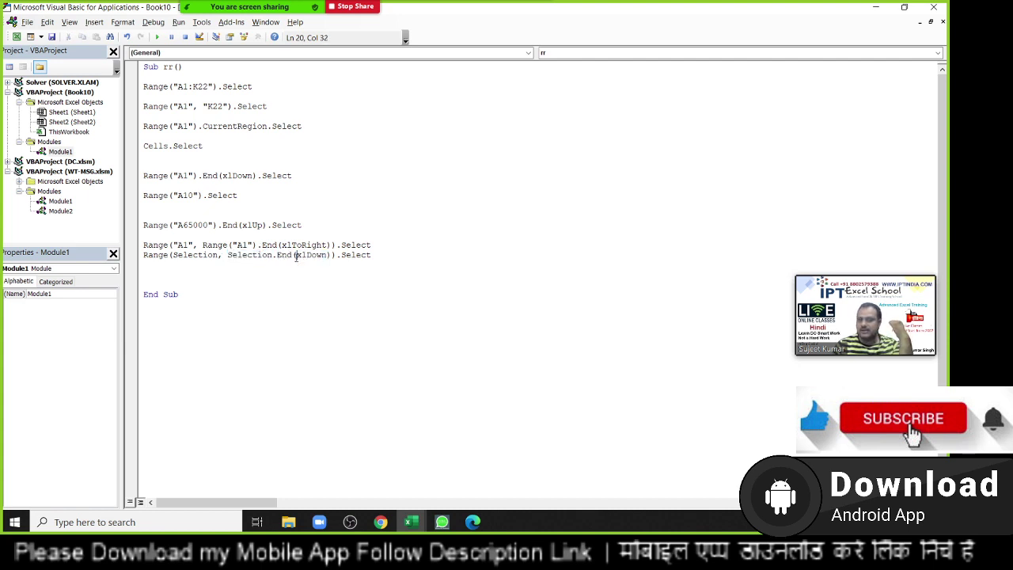
double_click(309, 255)
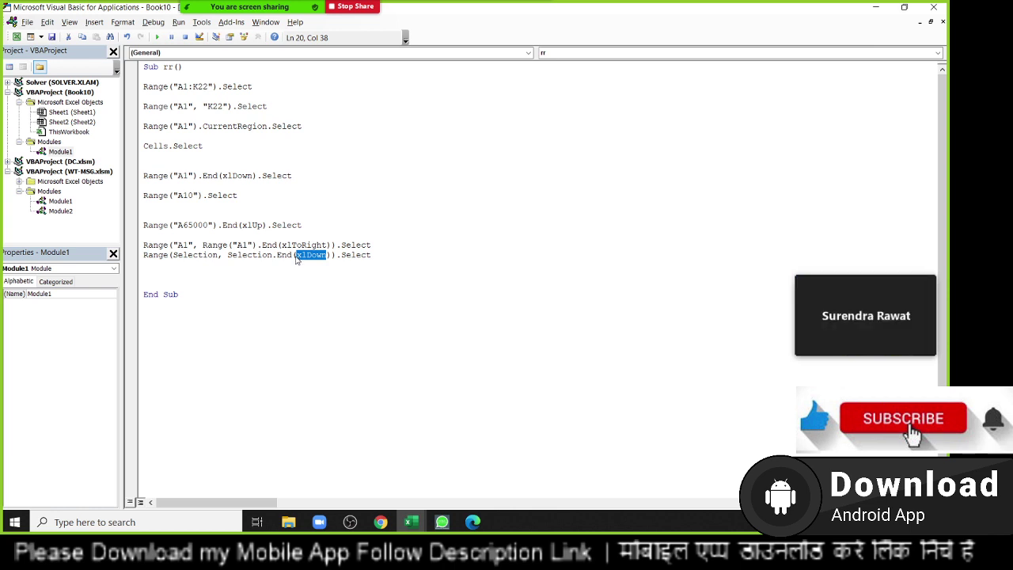
left_click(196, 271)
key("Return")
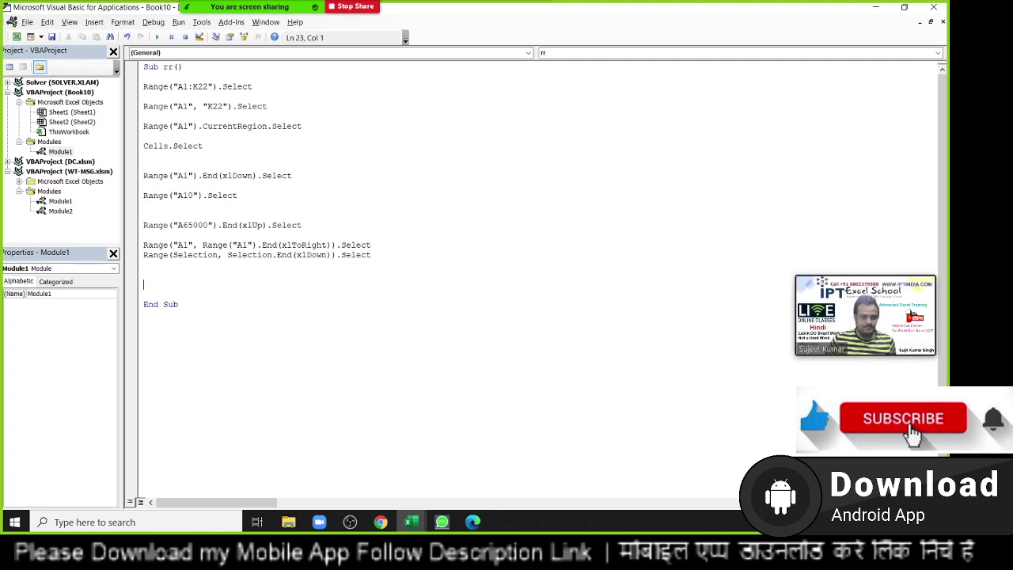
- Clear value 87 from F1 and 51 from A10, then start a new code line above End Sub
key("alt+F11")
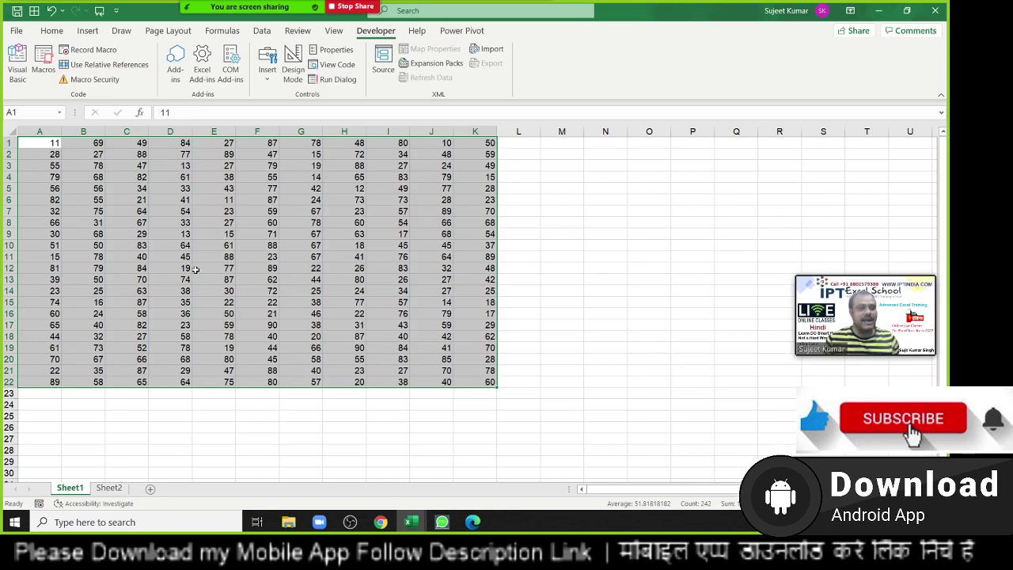
key("Escape")
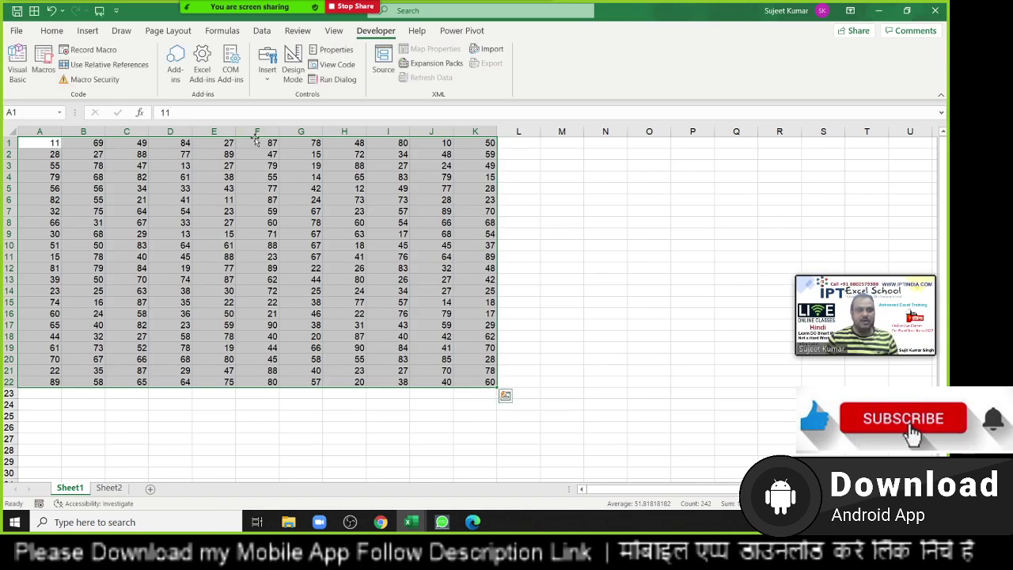
left_click(257, 141)
key("Delete")
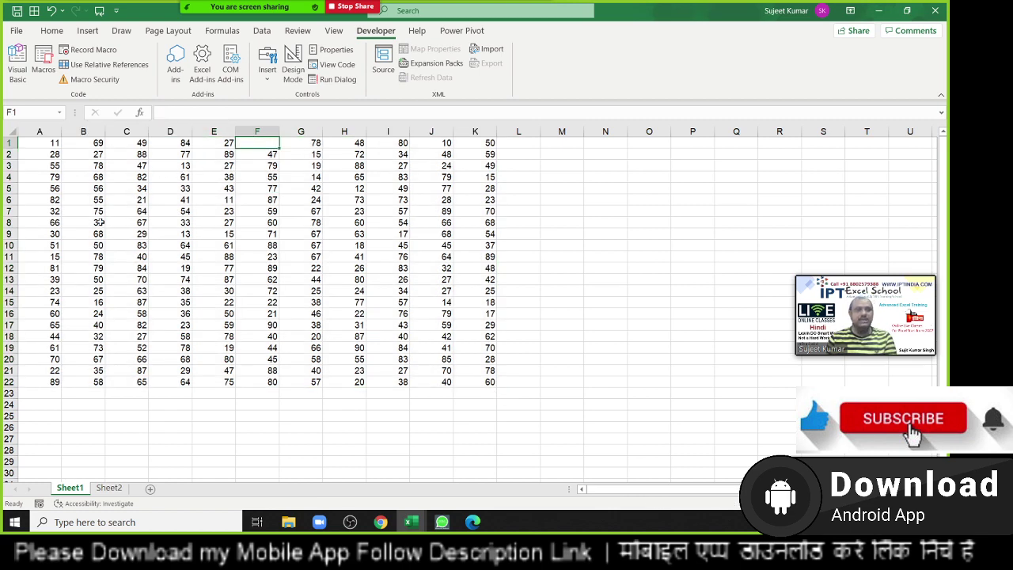
left_click(50, 244)
key("Delete")
left_click(109, 236)
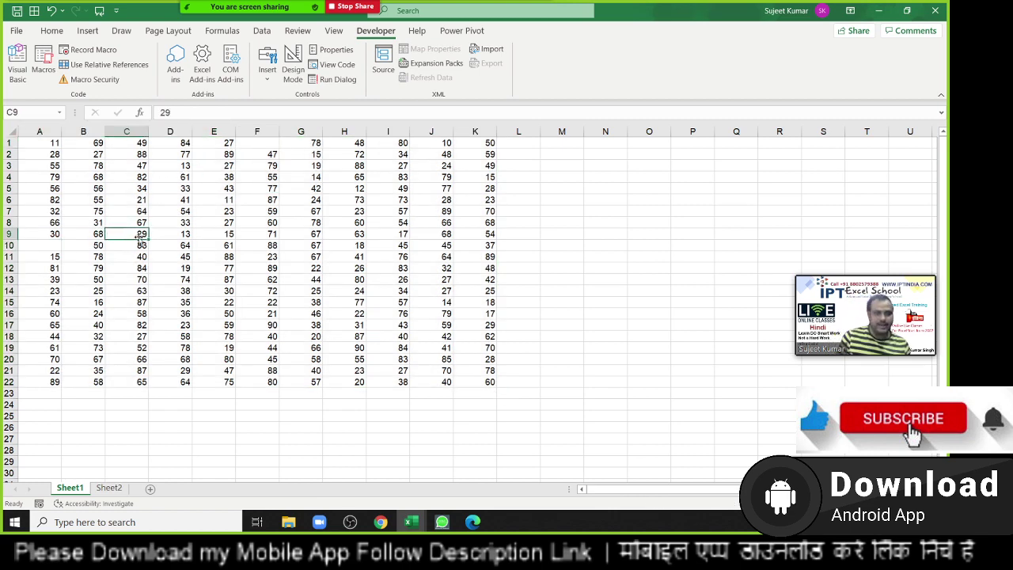
key("alt+F11")
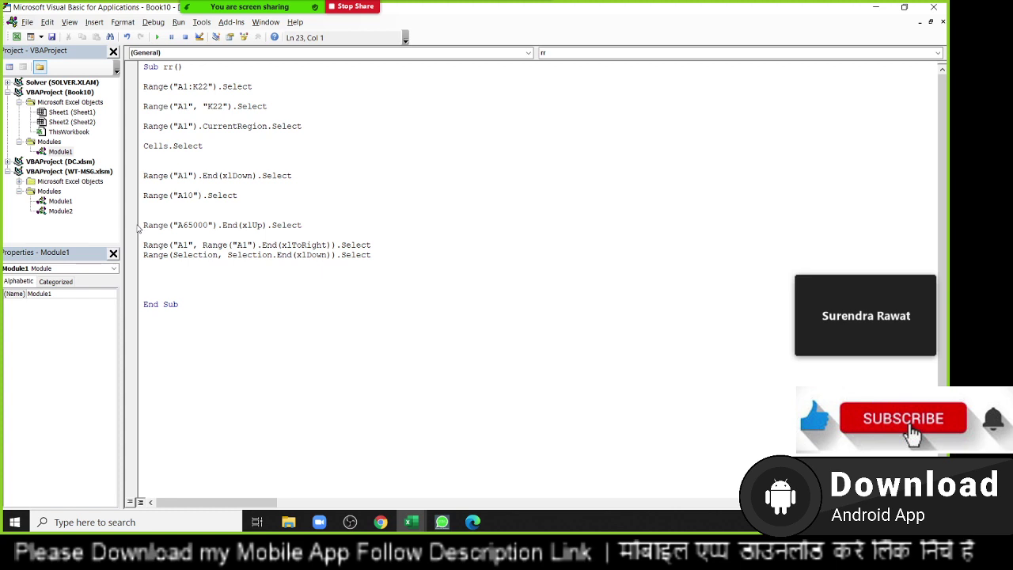
key("Return")
- Add the line r = Range("A1").End(xlUp).Row to the rr macro
type("r")
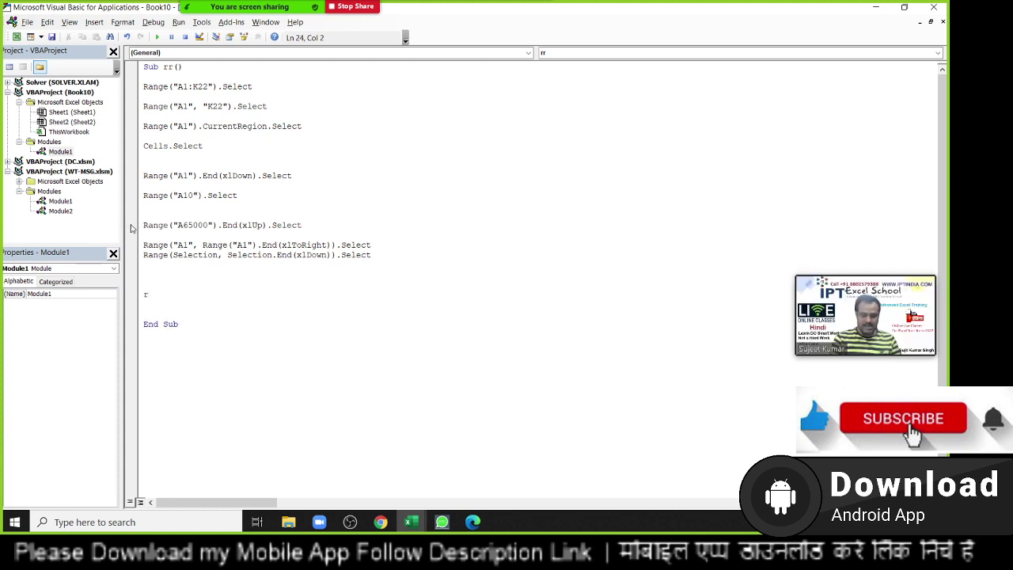
type("=range")
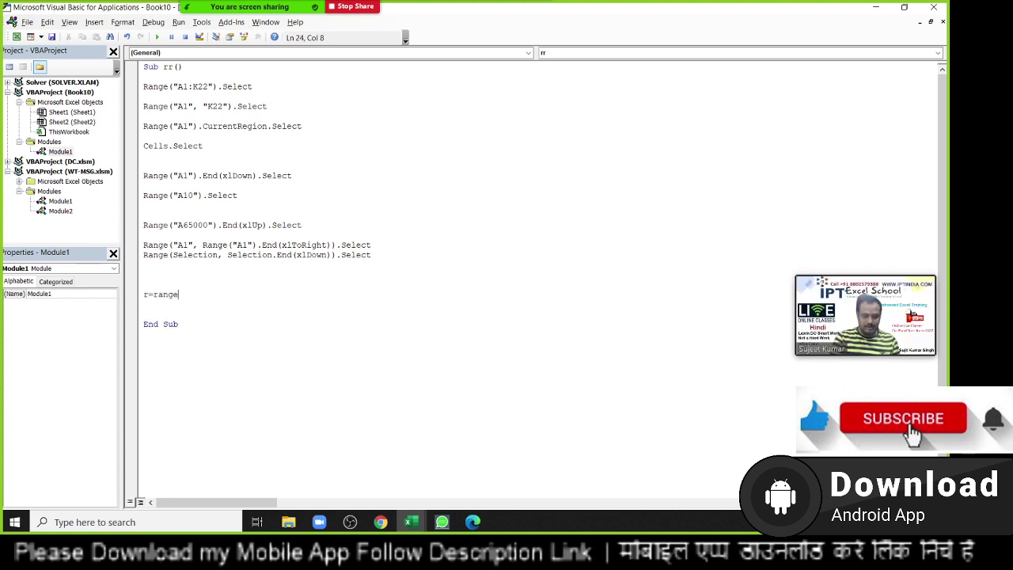
type("(\"")
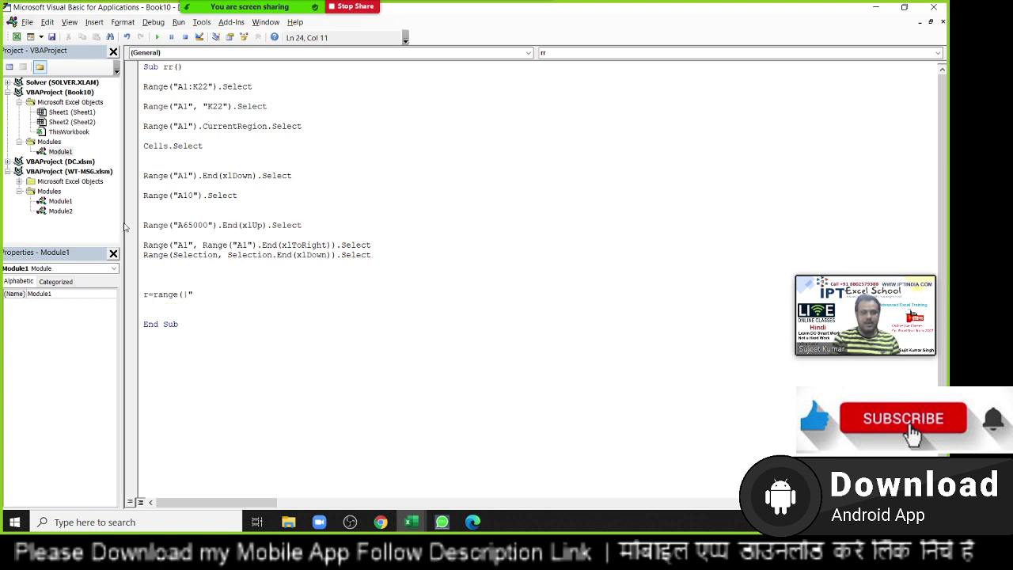
type("A1")
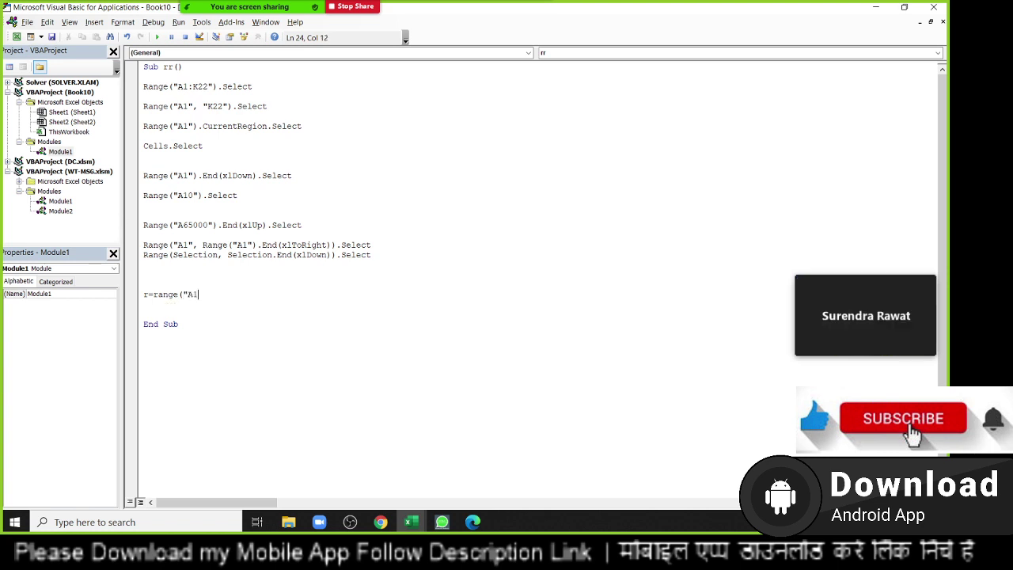
type("\").end")
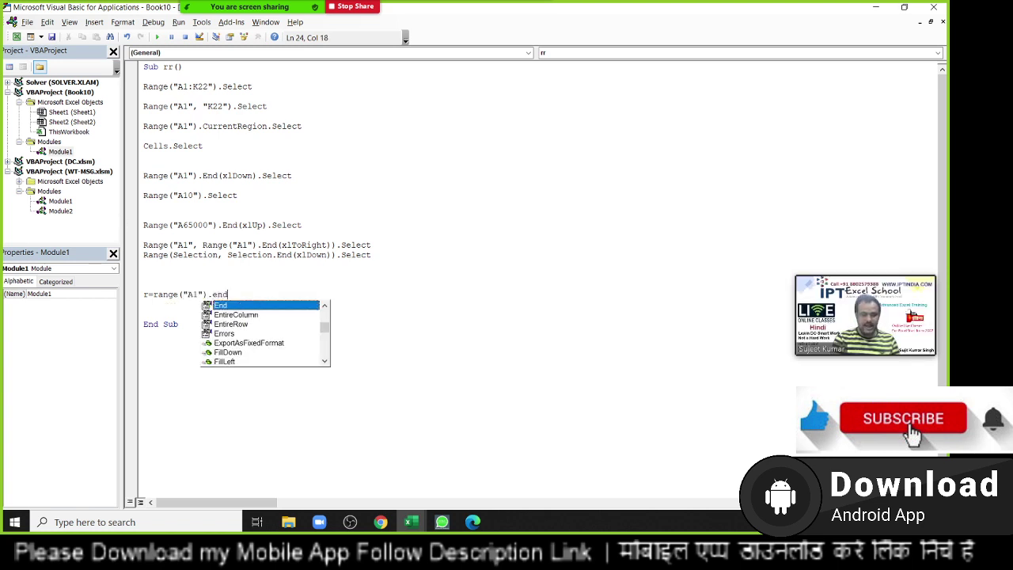
key("Tab")
type("(xlu")
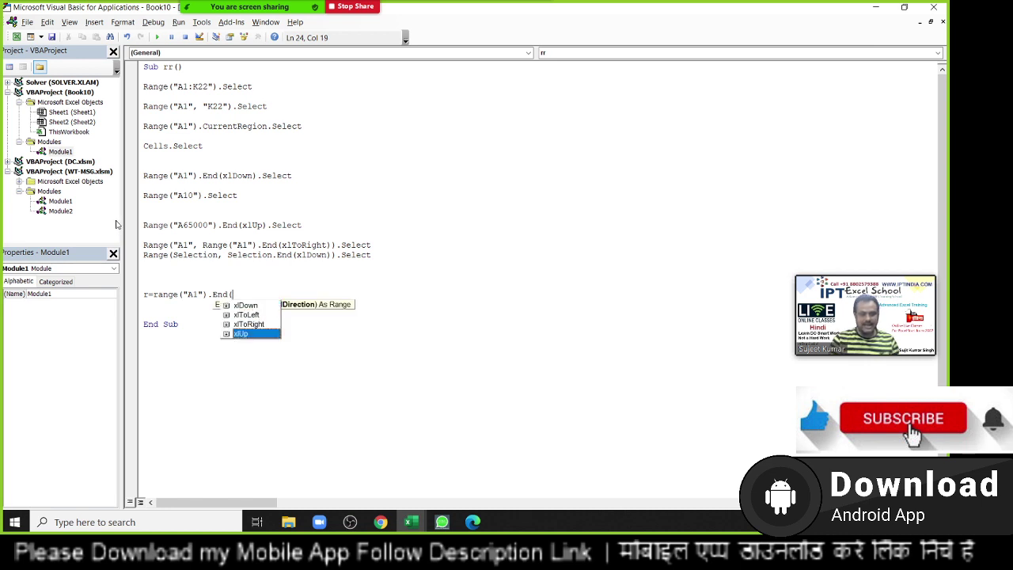
key("Tab")
type(")")
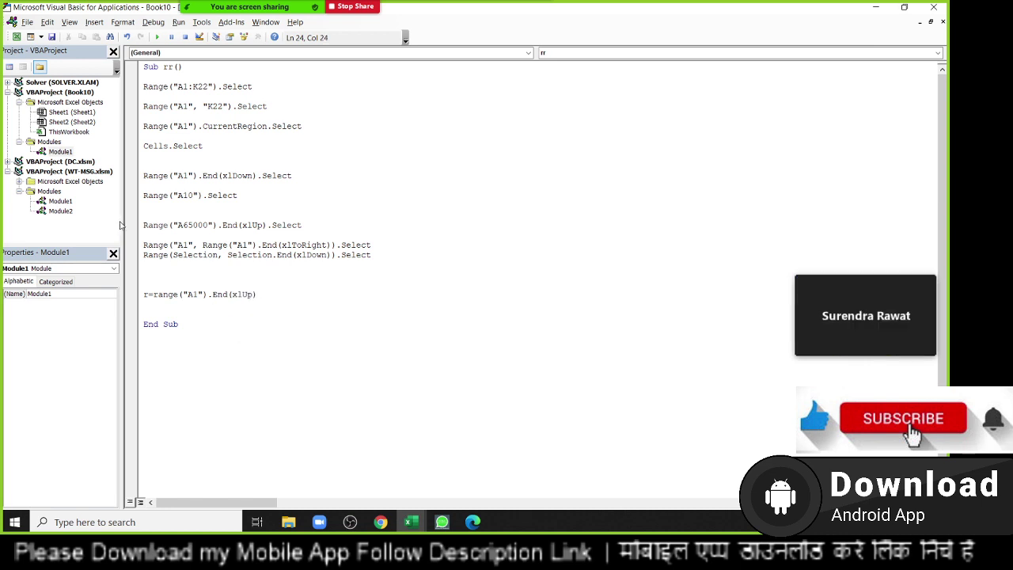
type(".row")
key("Tab")
key("Return")
- Add the line c = Range("xfd1").End(xlToLeft).Column below it
type("c=ra")
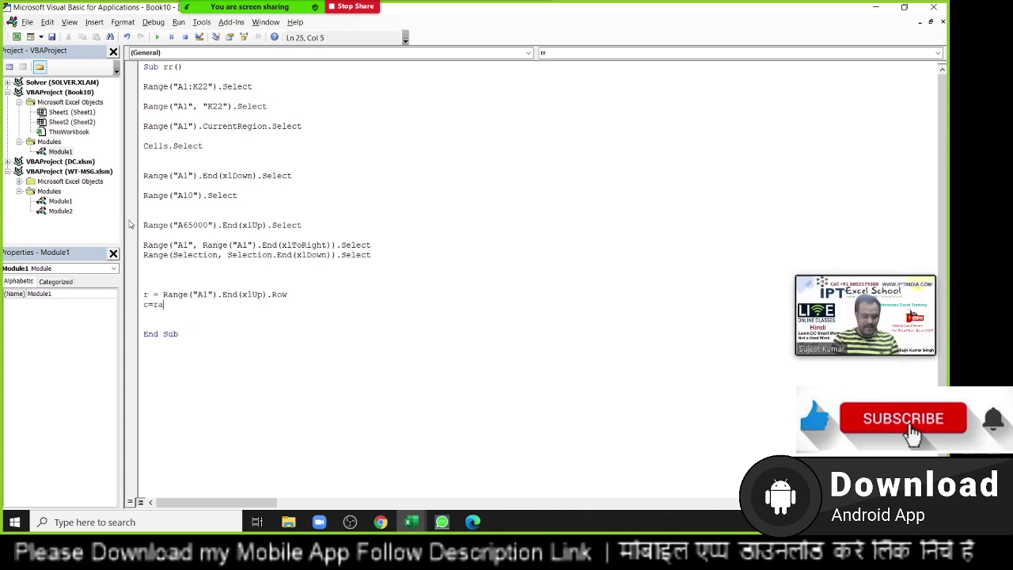
type("nge(\"")
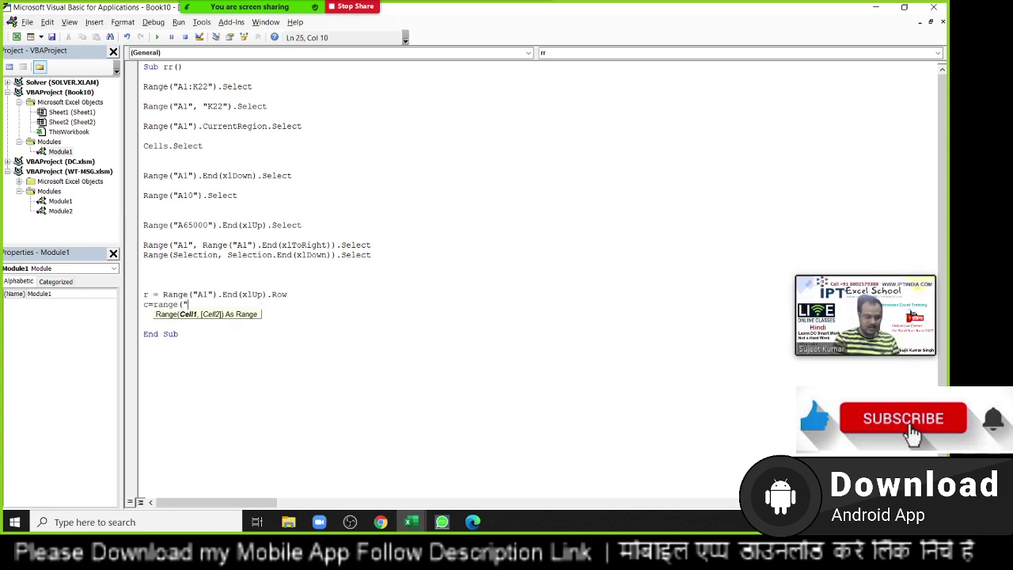
type("xfd")
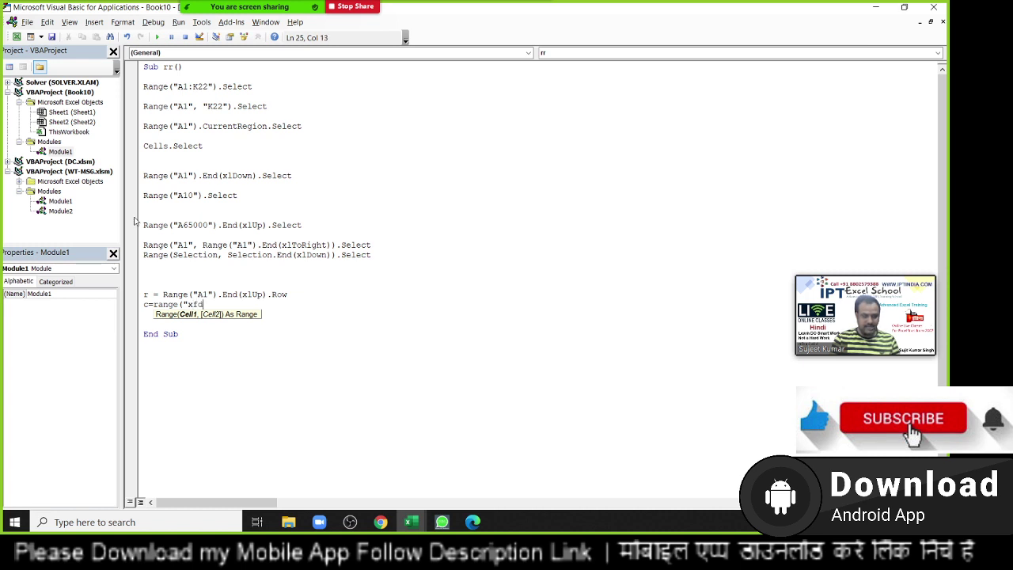
type("1")
type(").")
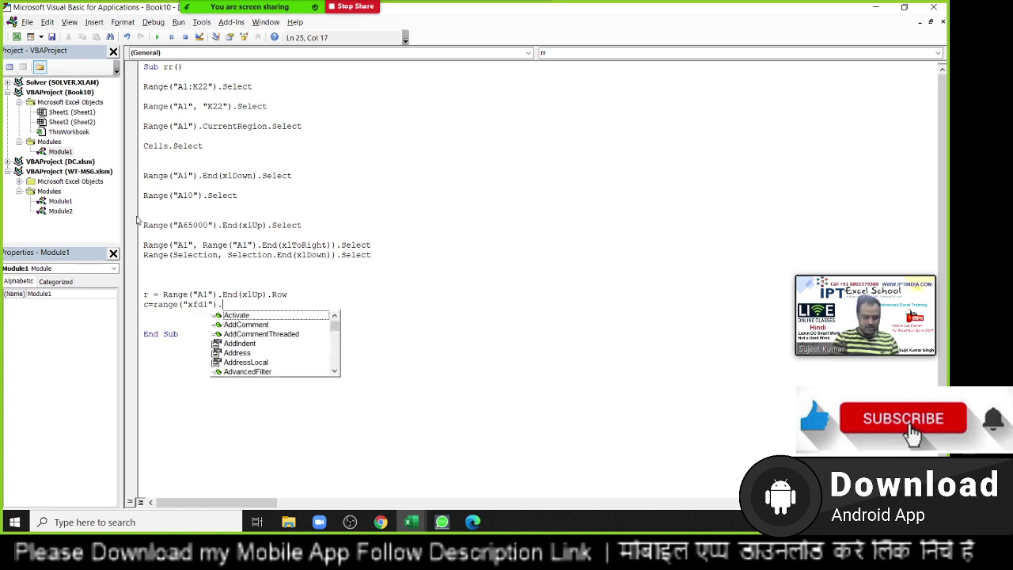
type("End(")
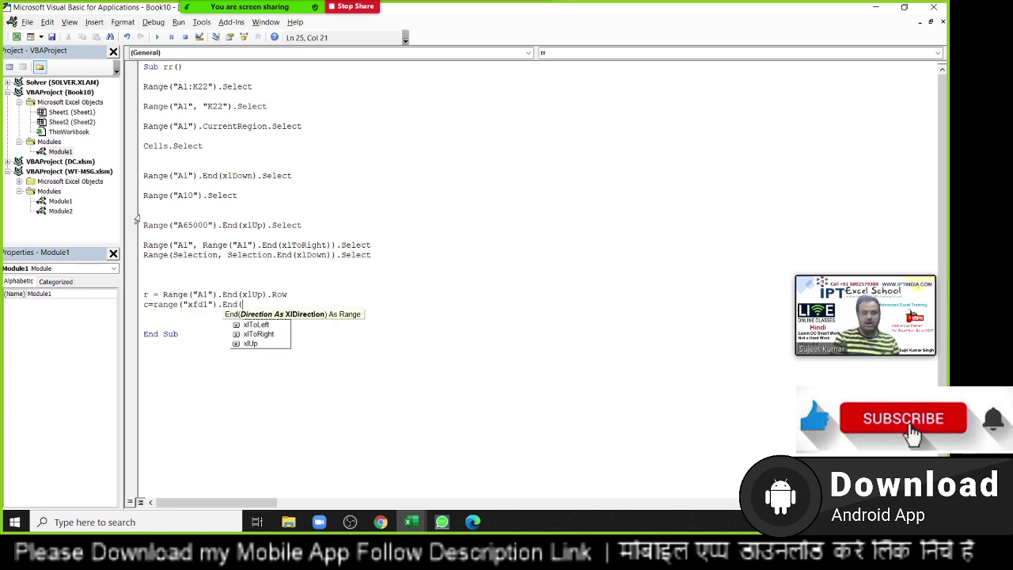
key("Down")
key("Down")
key("Tab")
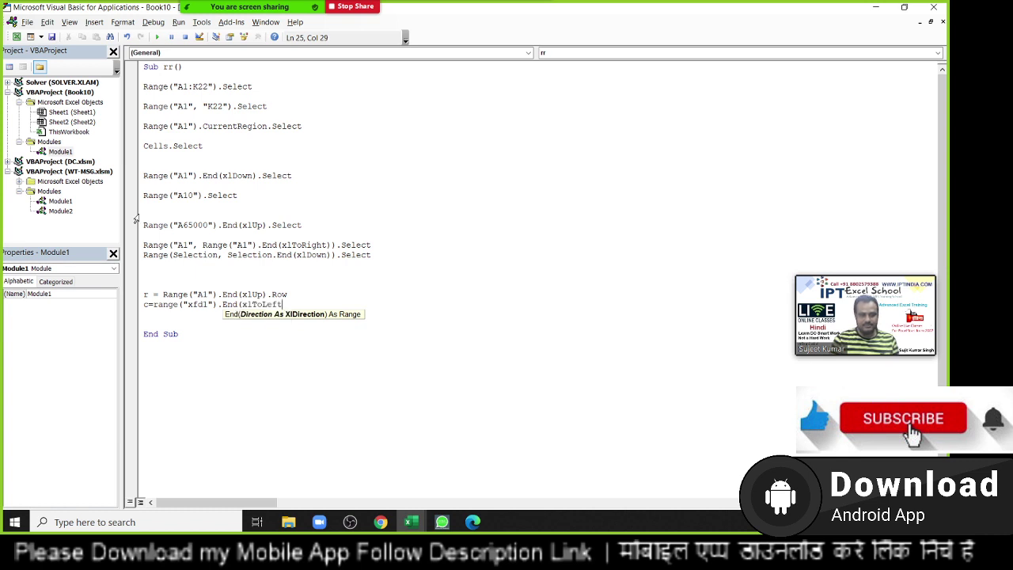
type(").c")
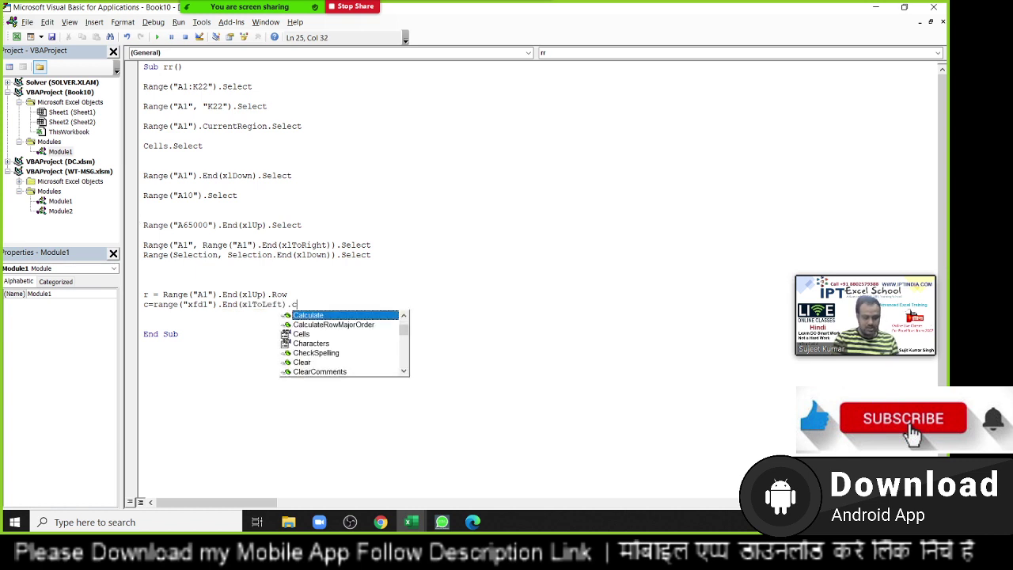
type("ol")
key("Tab")
key("Return")
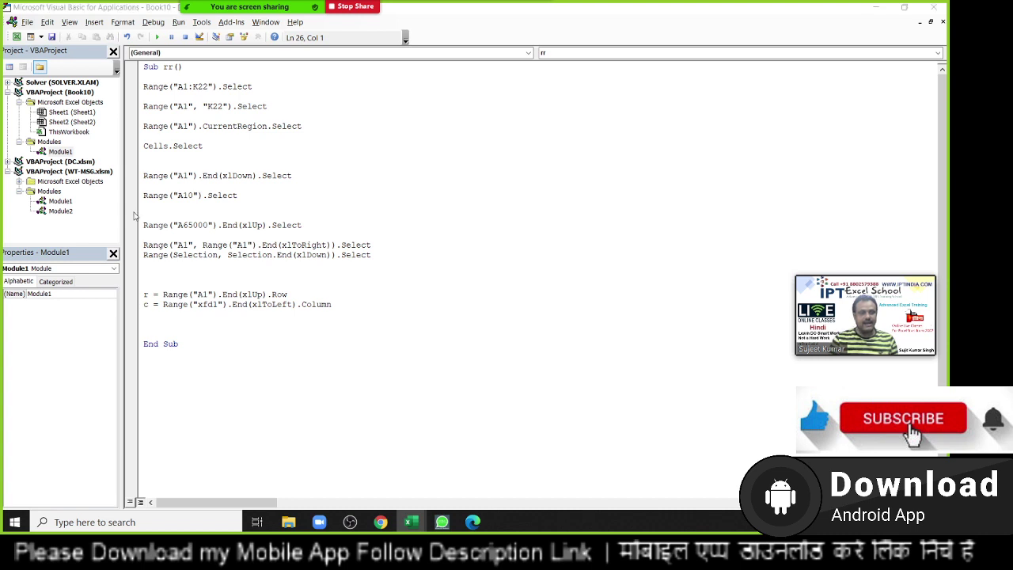
key("alt+F11")
- Inspect the worksheet's rows, scrolling back up to the top of the data
left_click(14, 112)
type("a65000")
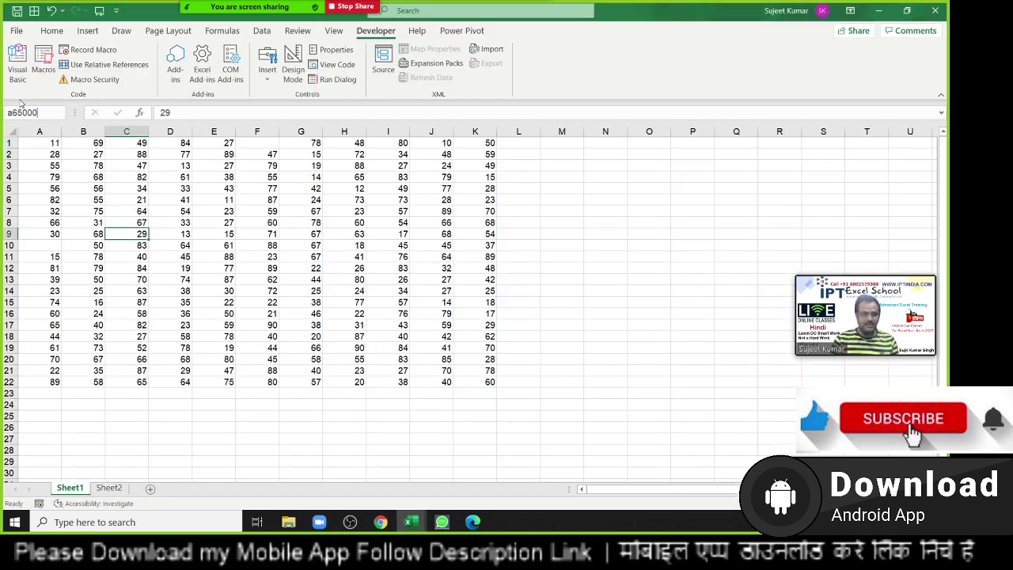
left_click(42, 79)
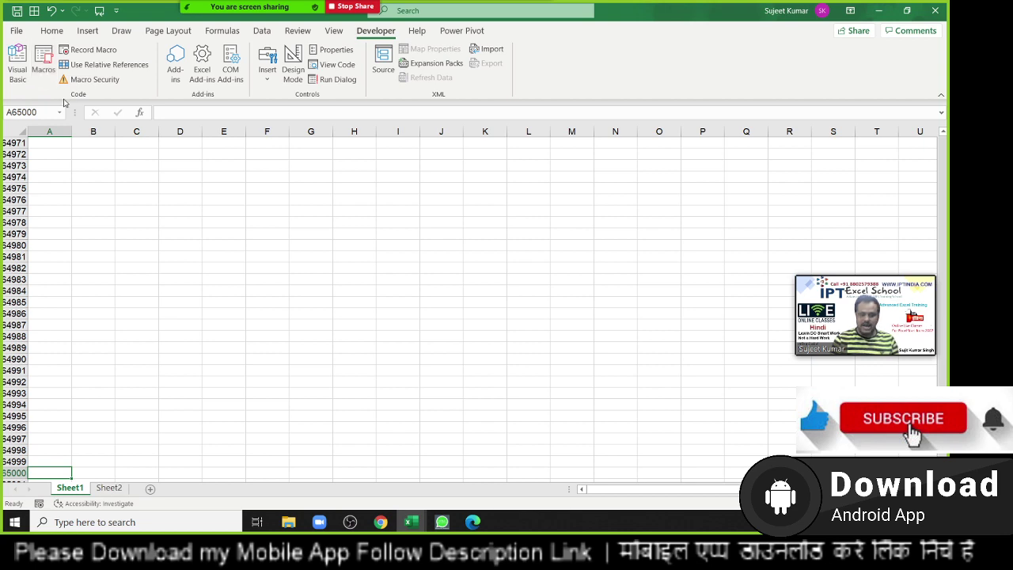
scroll(40, 183, "up", 3)
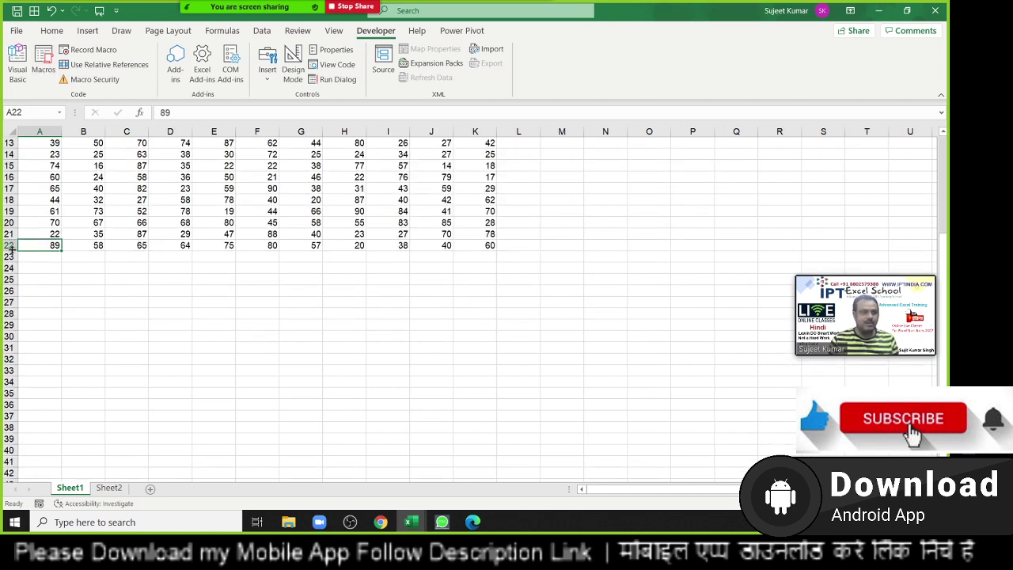
key("alt+F11")
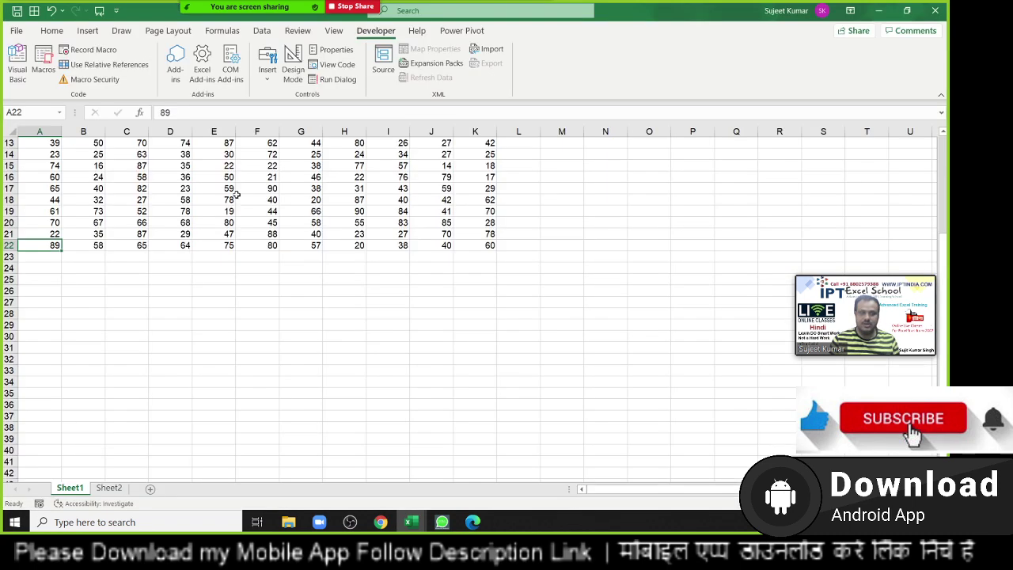
key("alt+F11")
- Jump from A1 to XFD1 and back left to K1, confirming column K ends the data
left_click(38, 113)
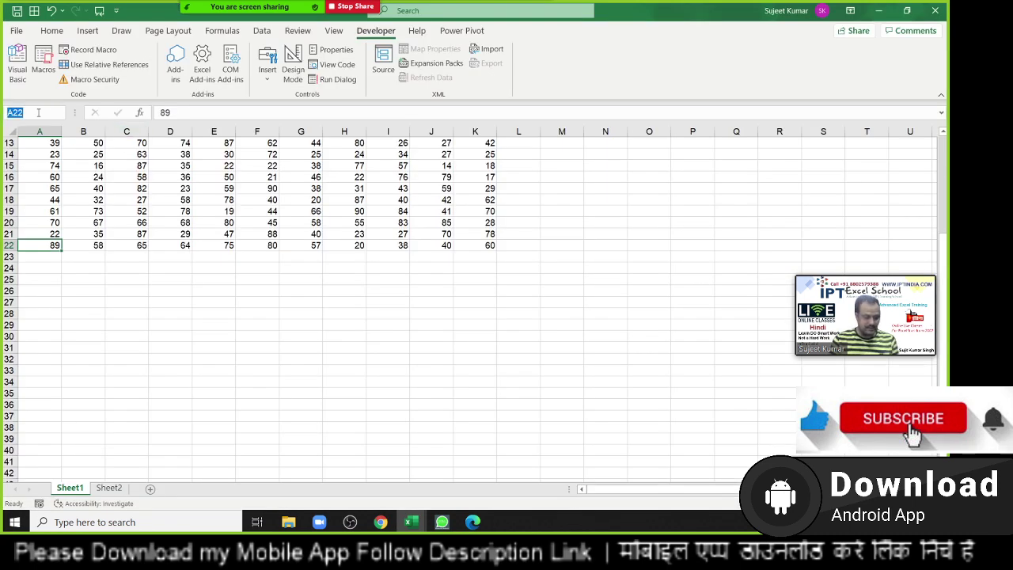
type("a")
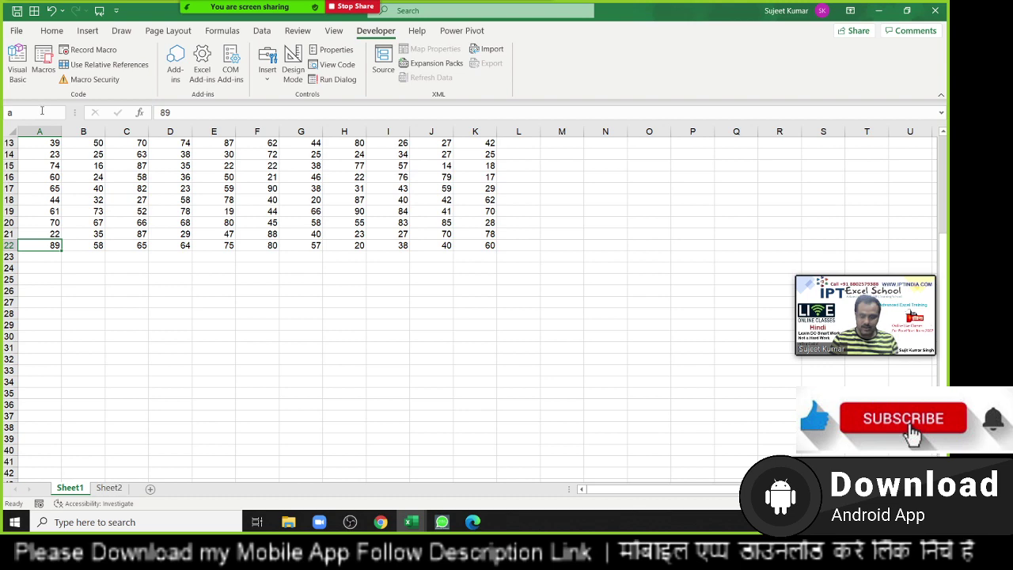
key("Escape")
key("ctrl+Home")
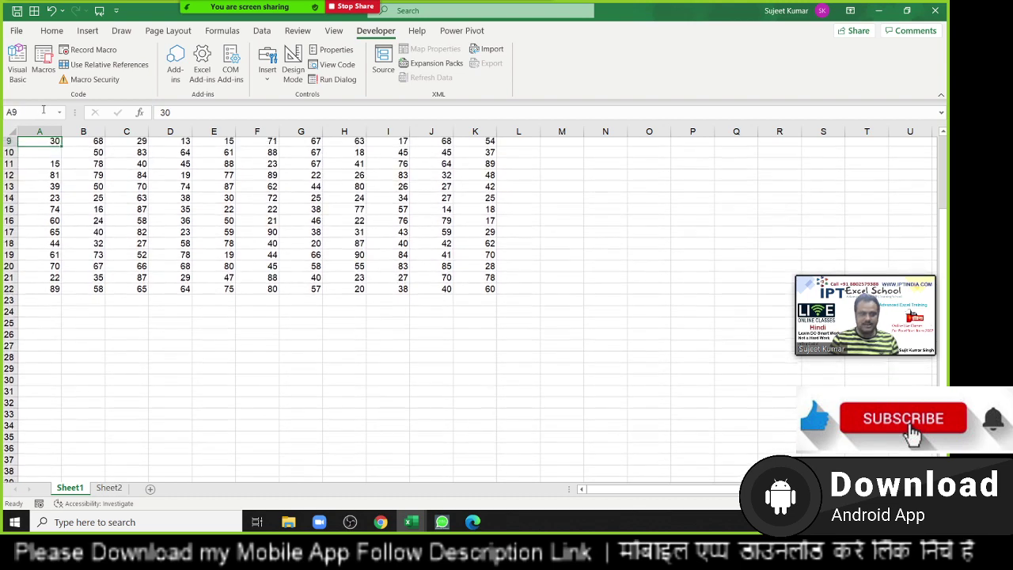
key("ctrl+Right")
key("ctrl+Right")
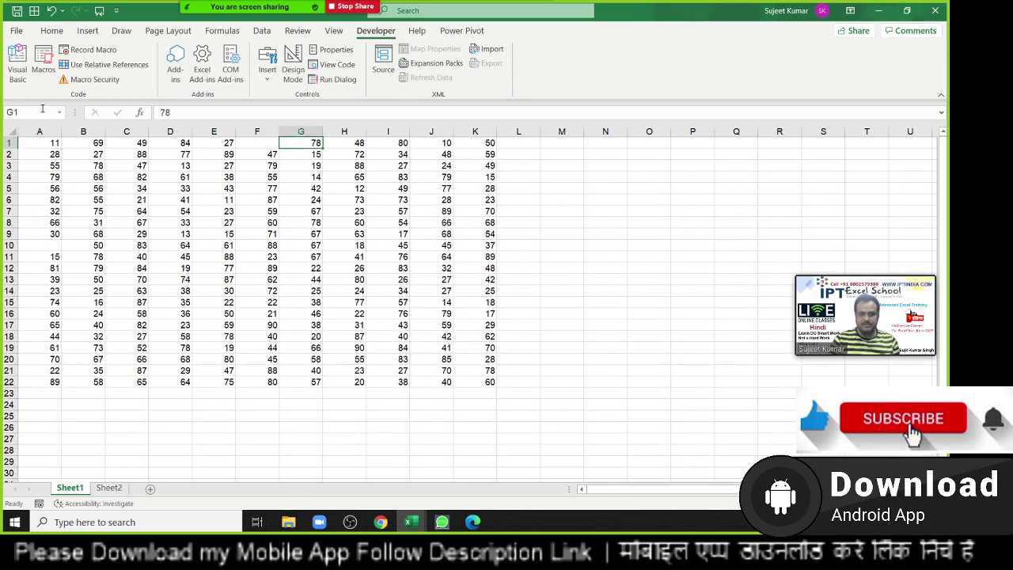
key("ctrl+Right")
key("ctrl+Right")
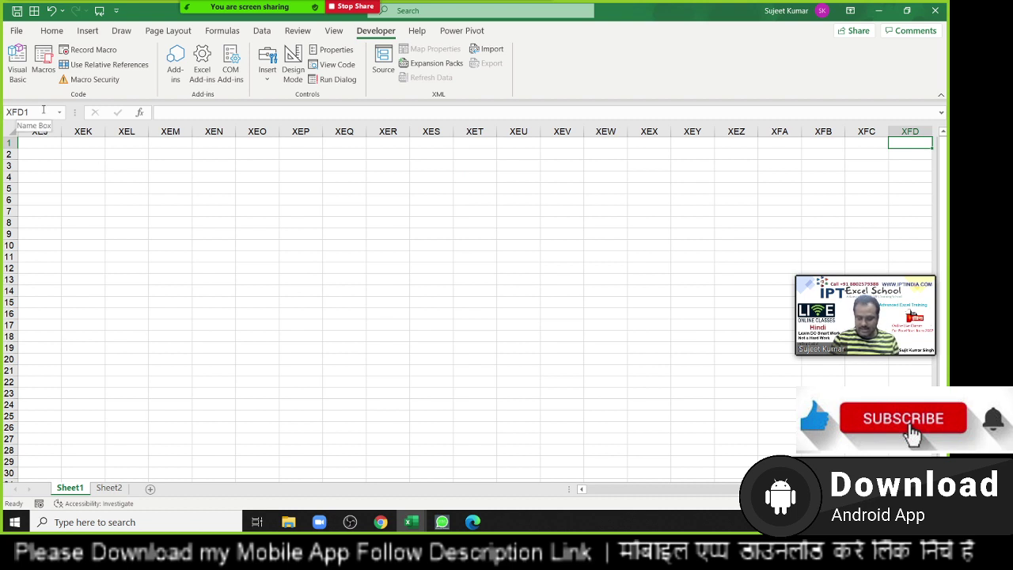
key("ctrl+Left")
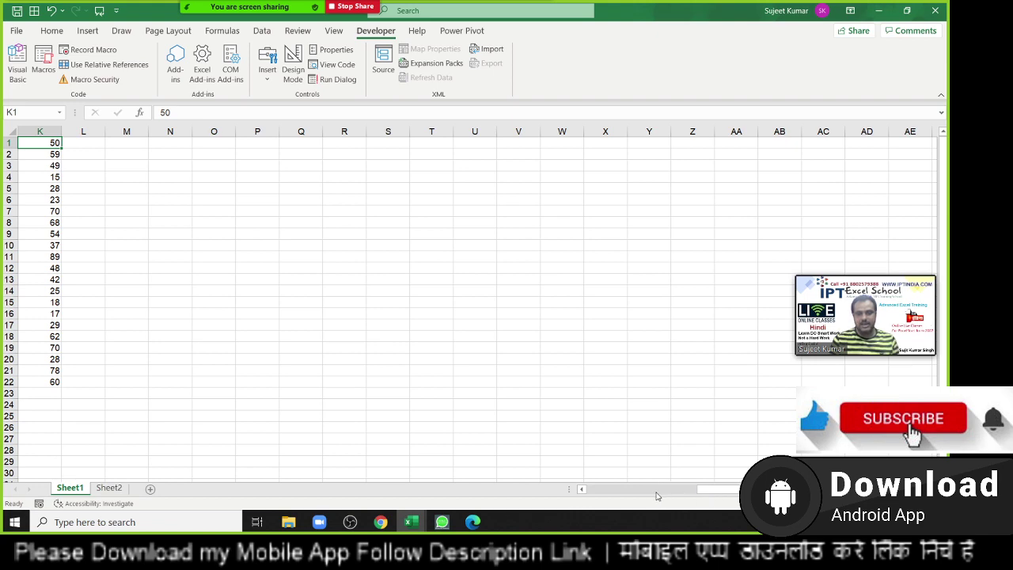
left_click(679, 492)
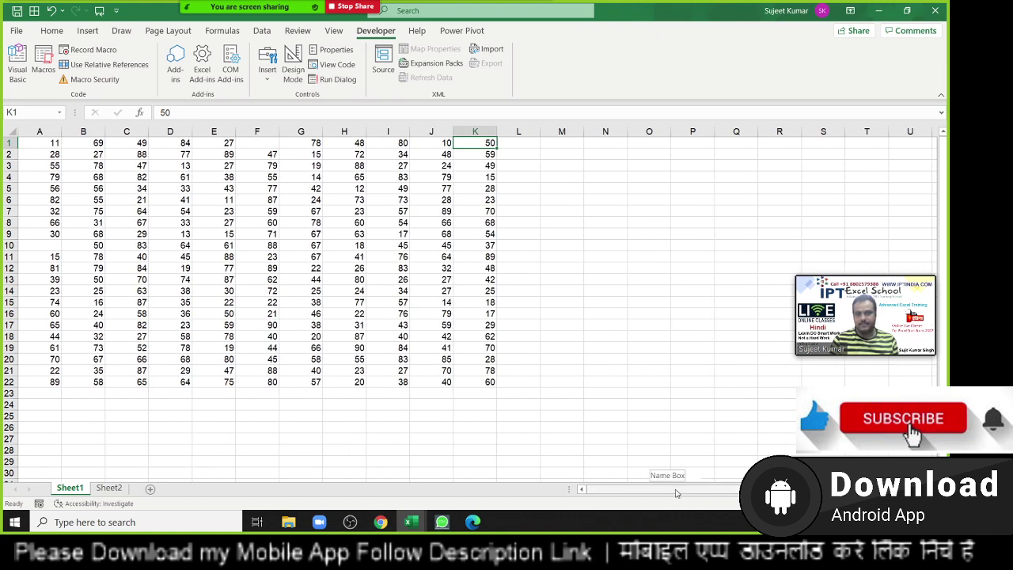
key("alt+F11")
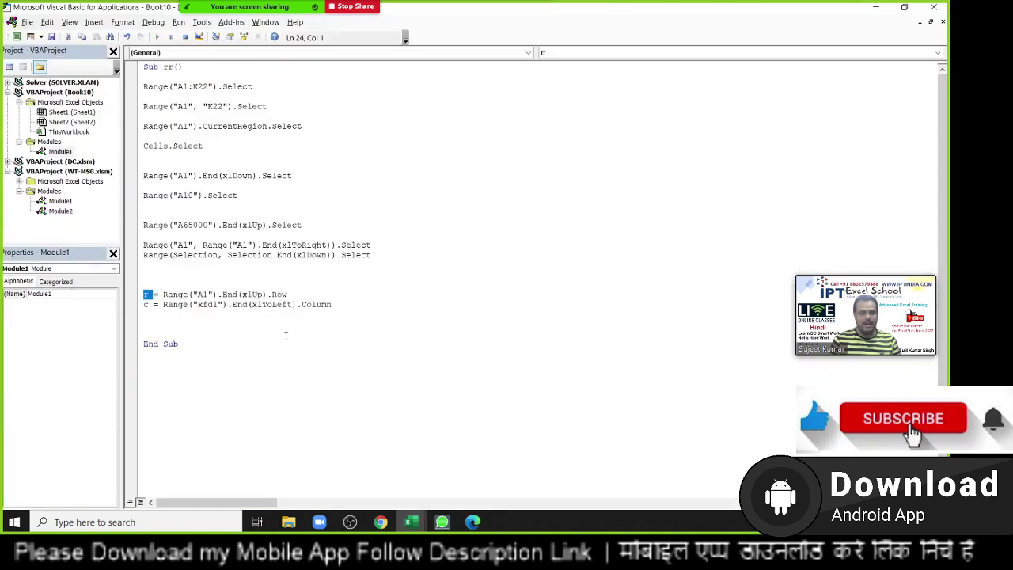
key("ctrl+a")
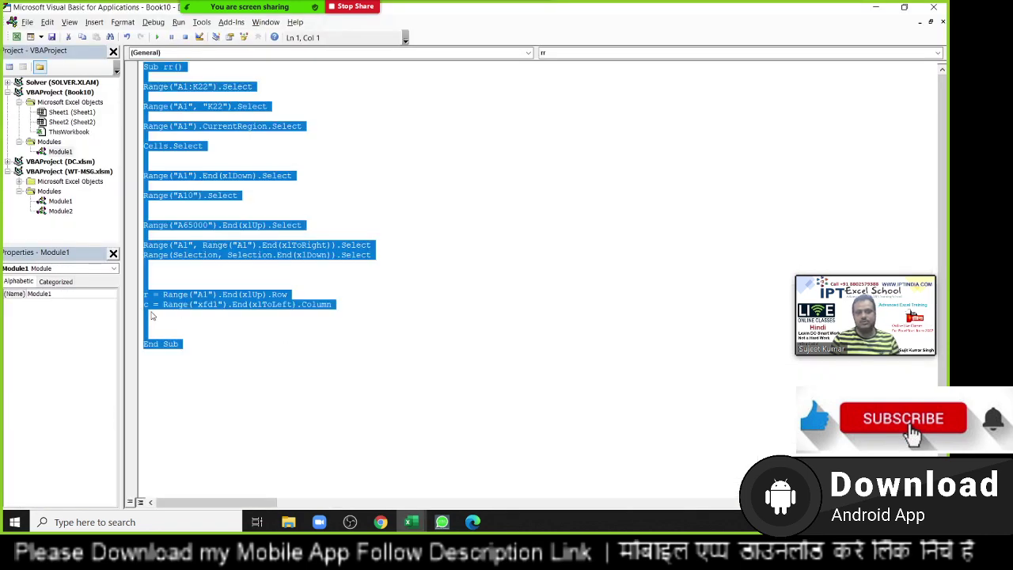
double_click(145, 304)
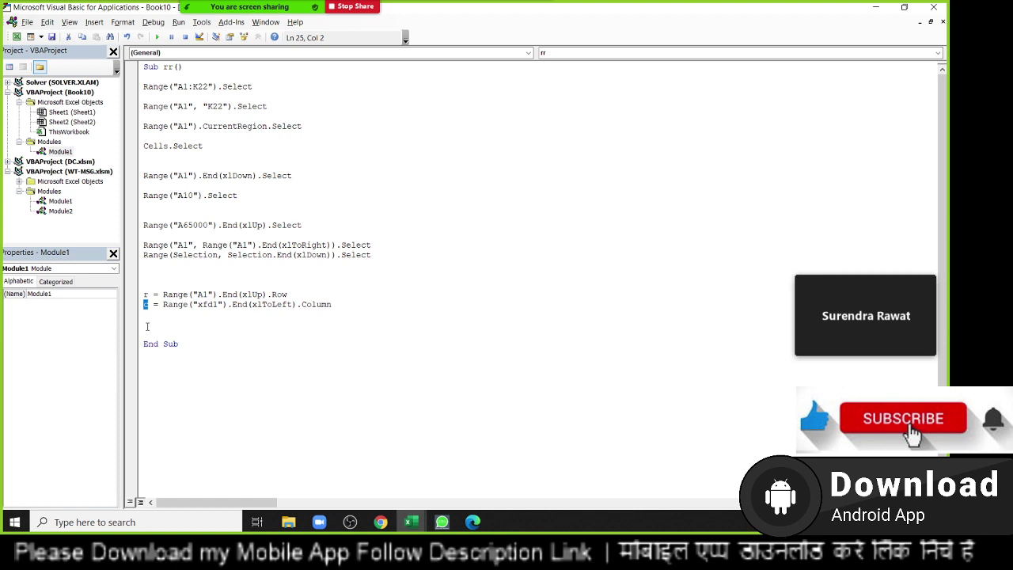
- Add Range("A1", Cells(r, c)).Select on a new line after the c line
left_click(146, 326)
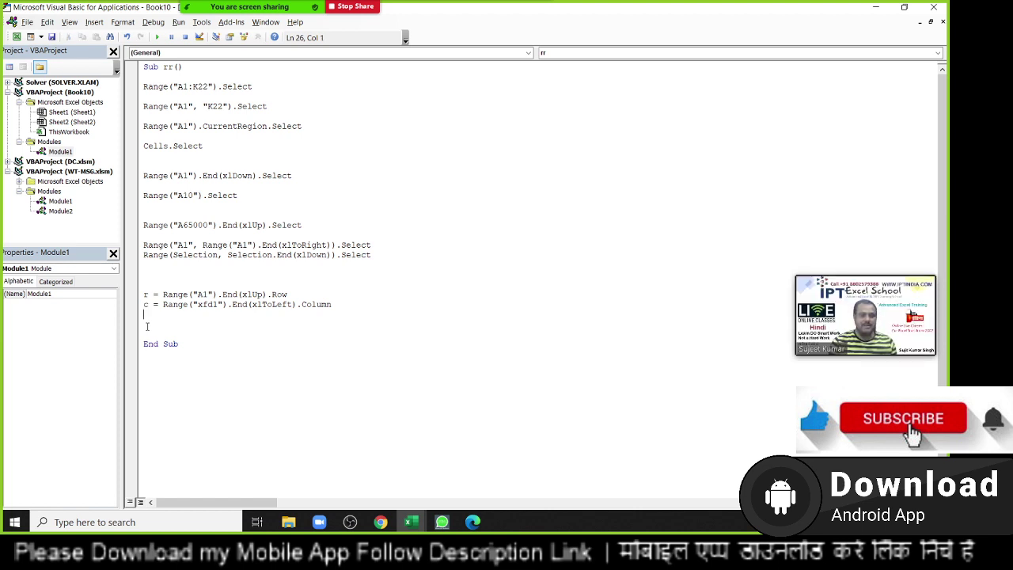
key("Return")
type("range")
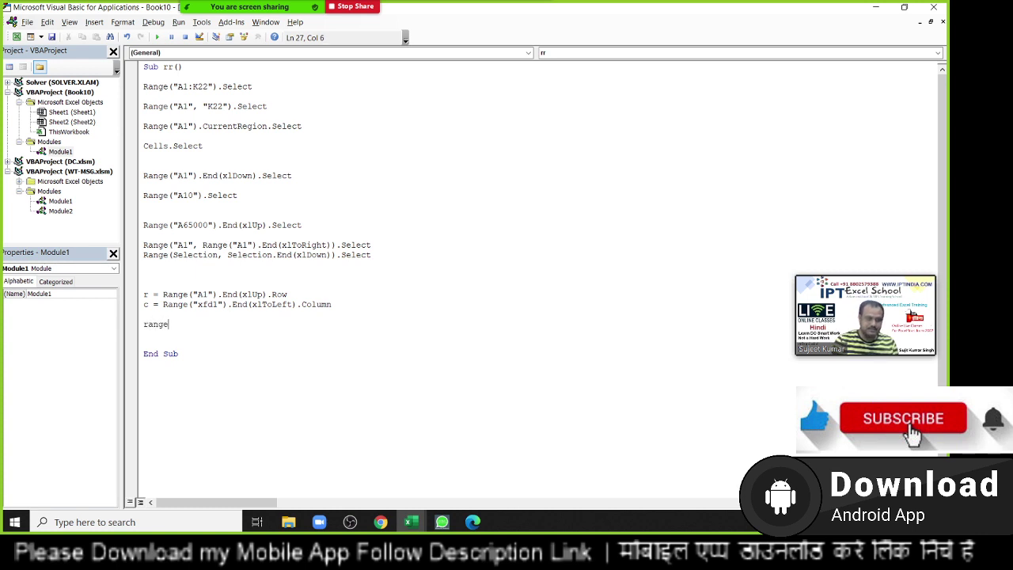
type("(\"A")
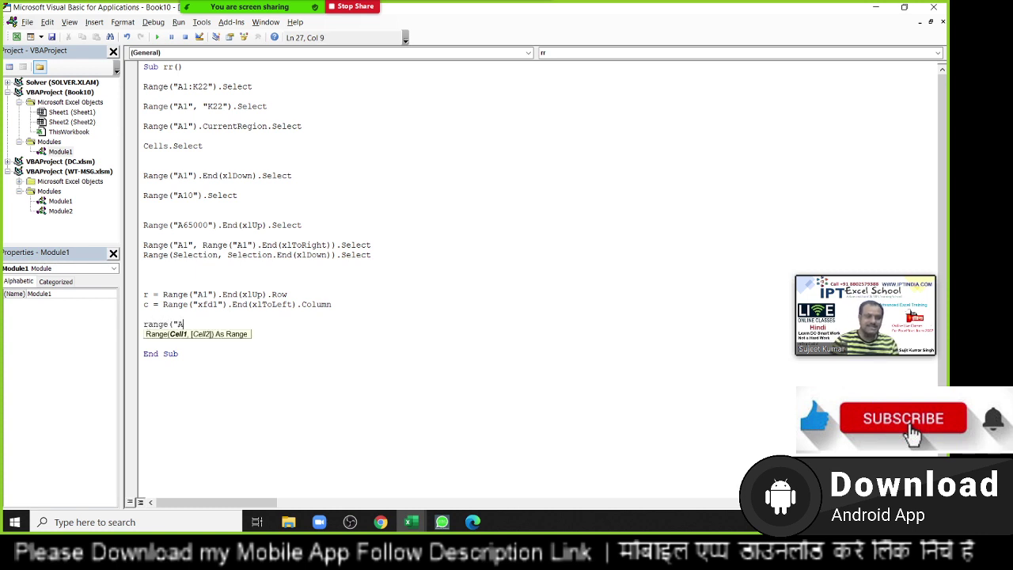
type("1\",cel")
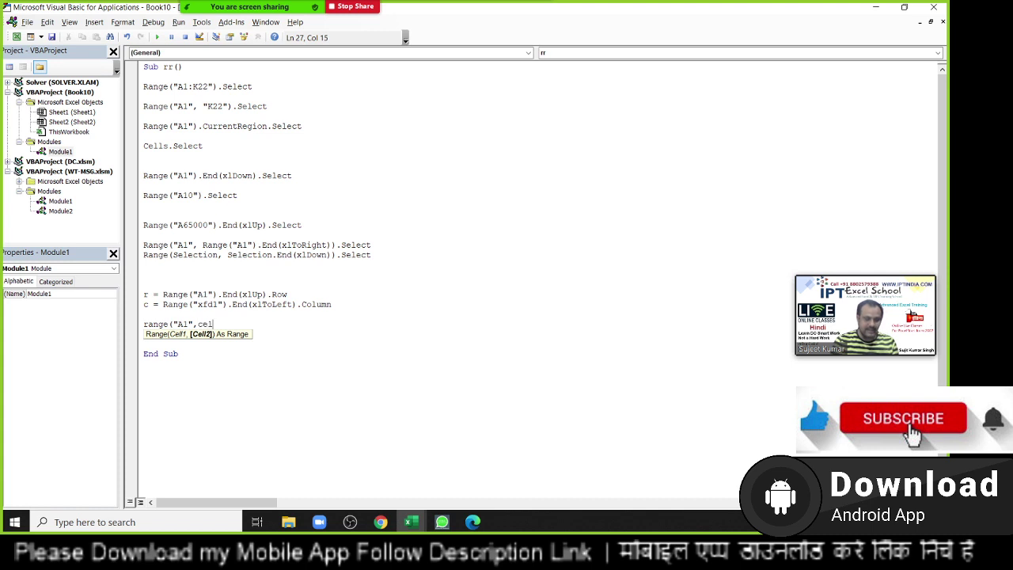
type("ls(")
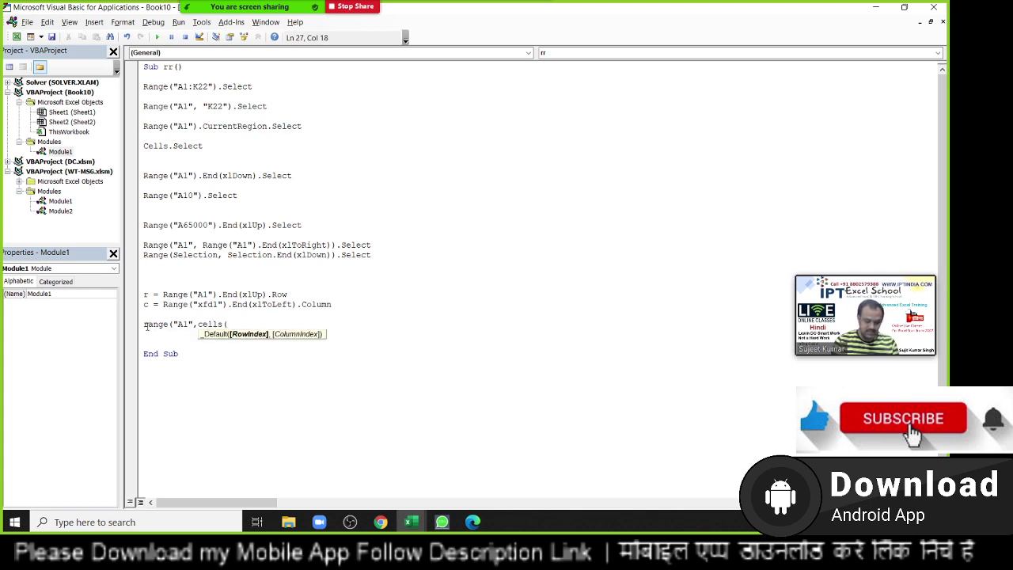
type("r,c)")
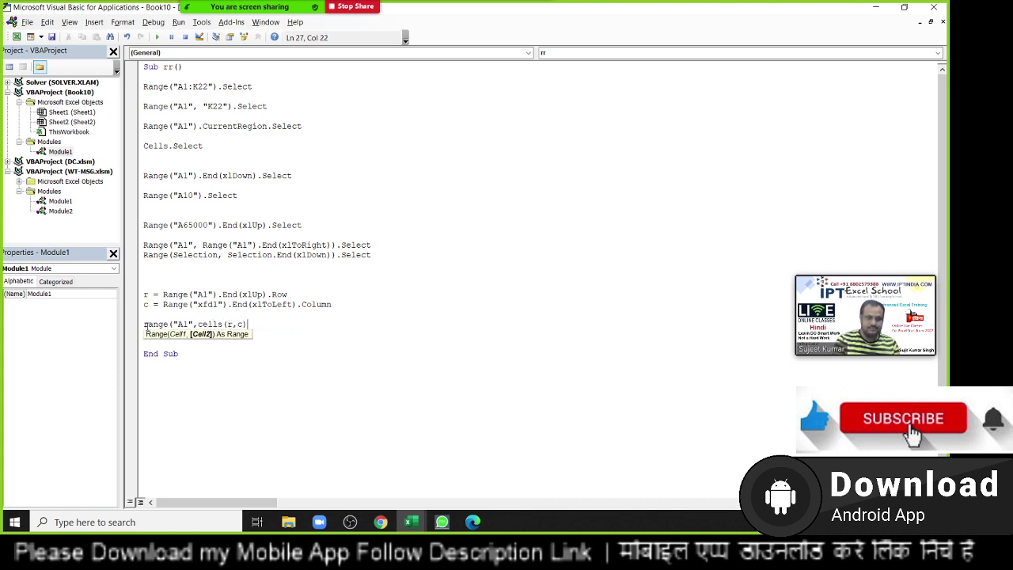
type(").se")
key("Tab")
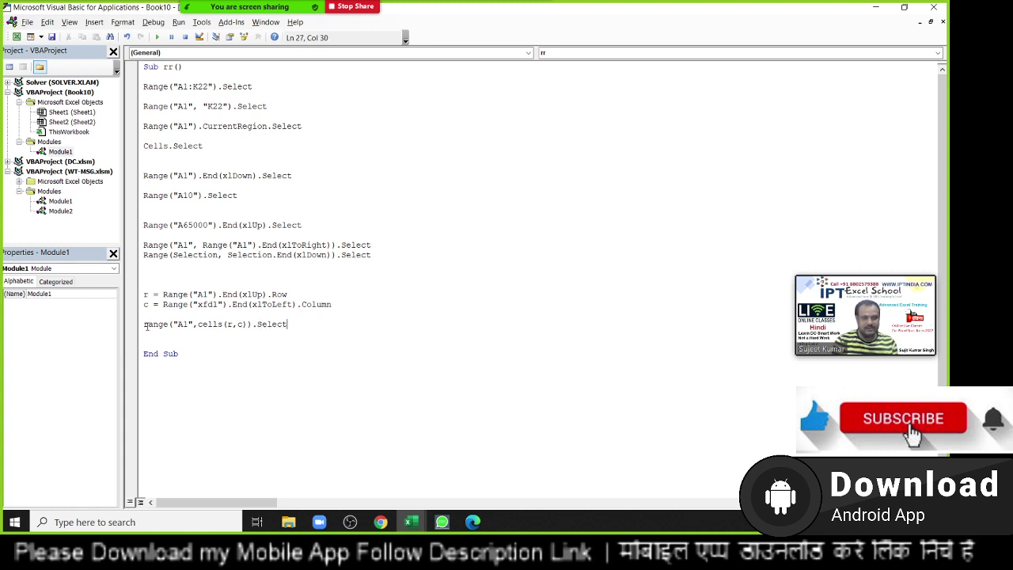
key("Return")
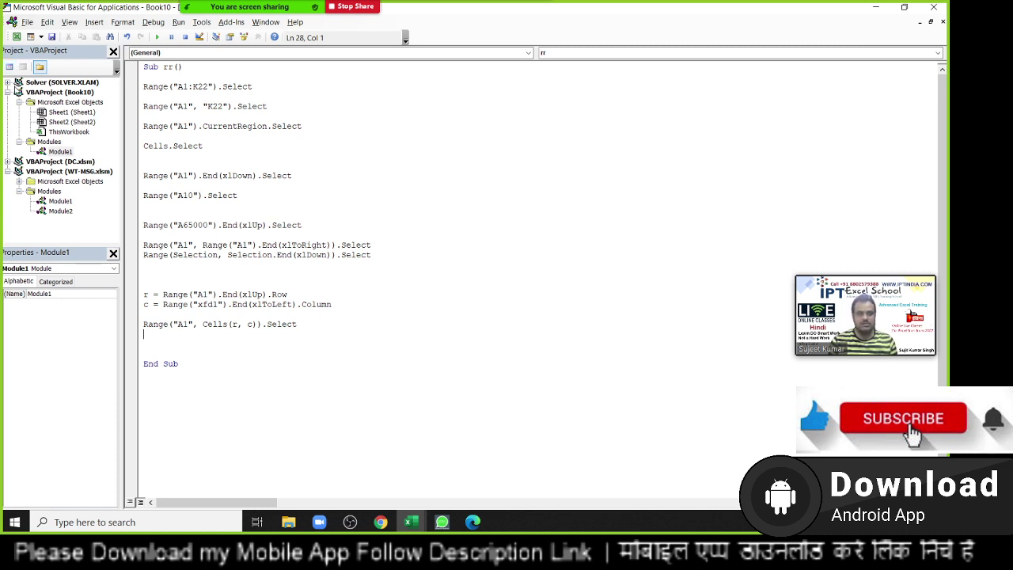
- Compare the finished rr macro against the sheet, select its statements, then show the desktop
mouse_move(233, 8)
left_click(182, 364)
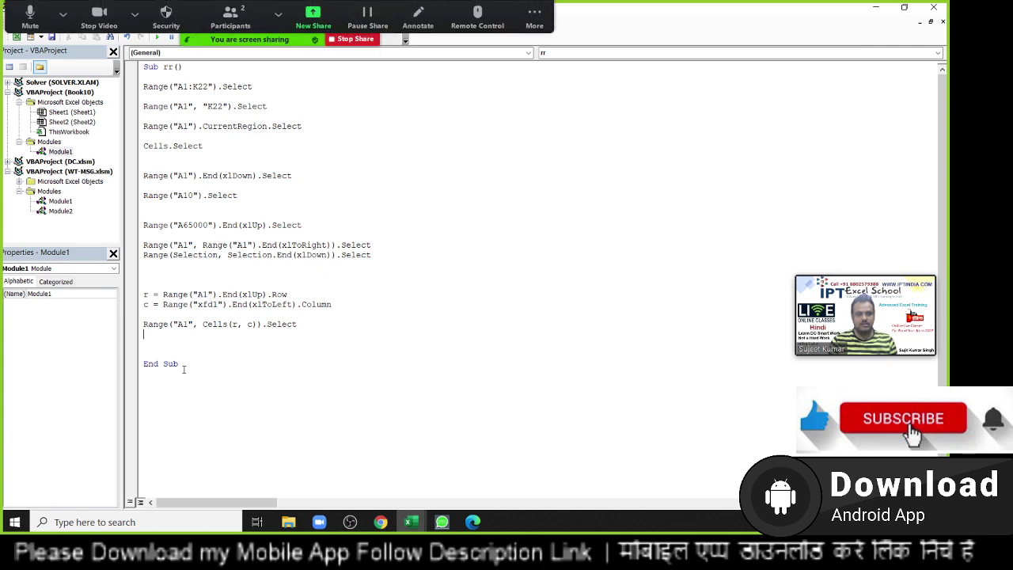
key("alt+F11")
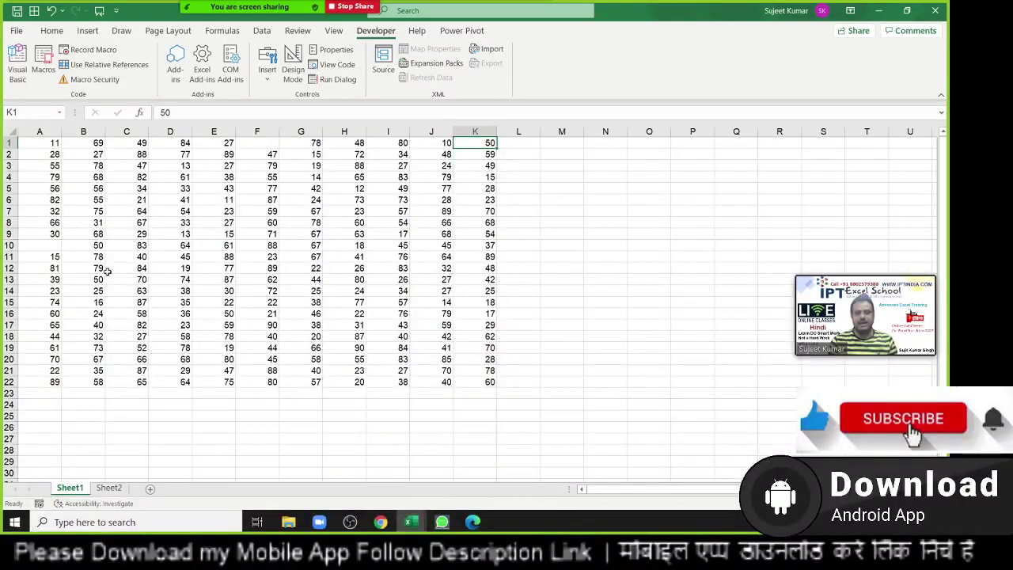
key("alt+F11")
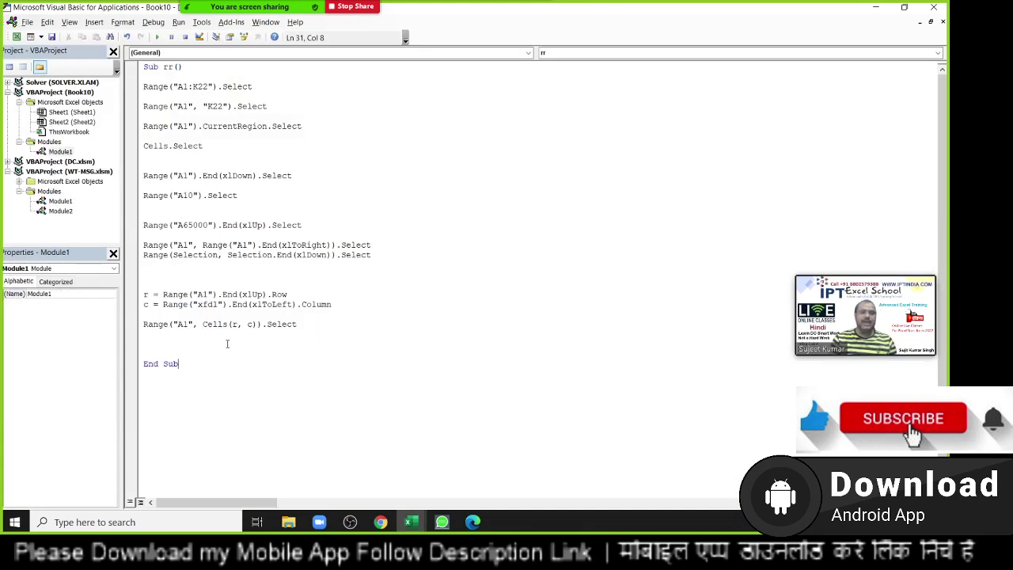
mouse_move(226, 338)
left_mouse_down()
mouse_move(189, 274)
mouse_move(144, 76)
left_mouse_up()
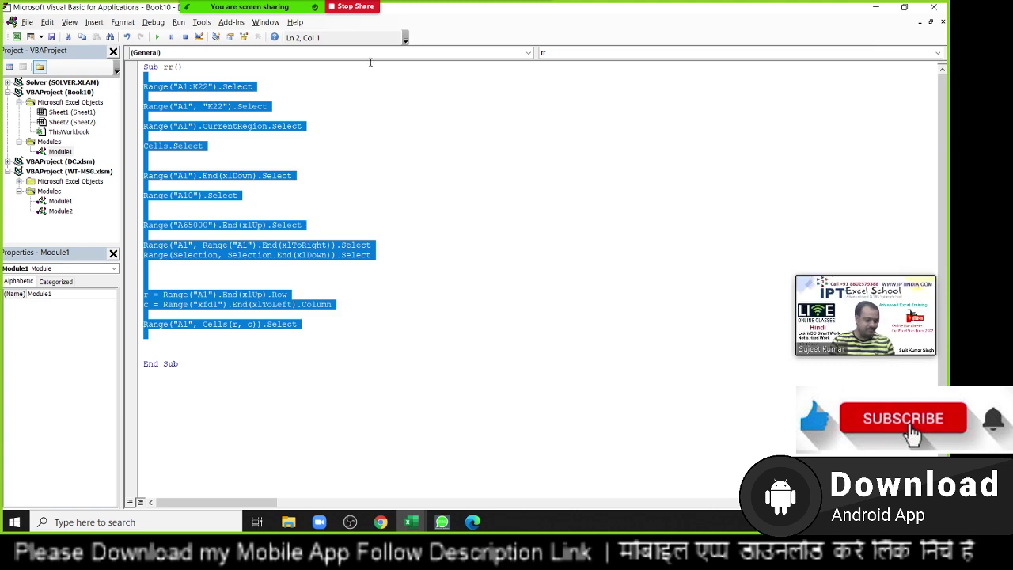
key("super+d")
left_click(535, 16)
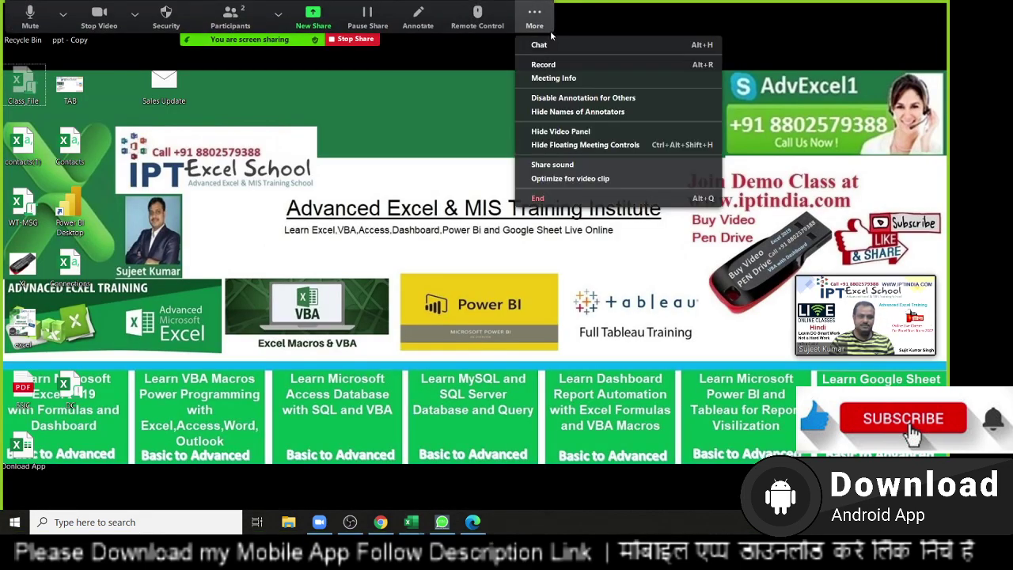